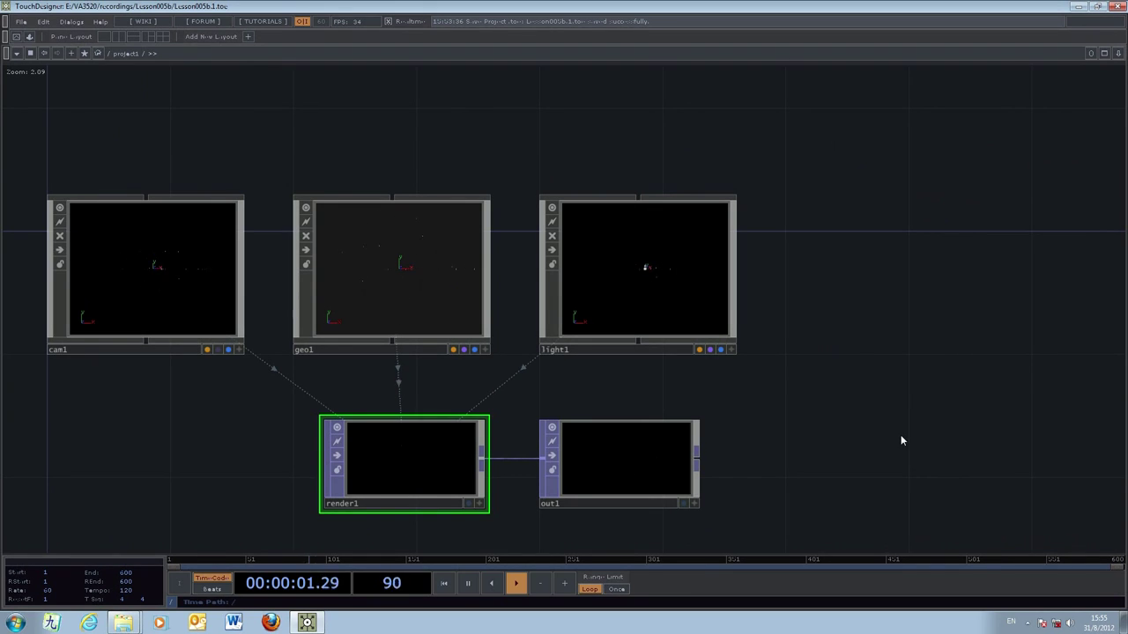
- Enter the geo1 network and examine its sphere, sort, metaball, force and particle operators
double_click(434, 290)
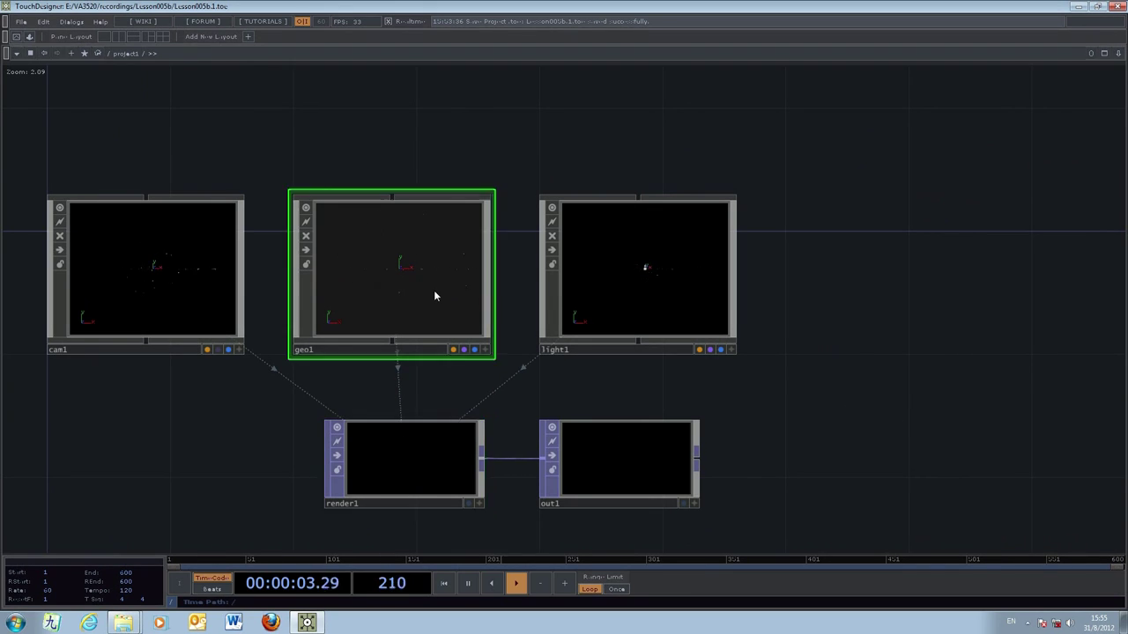
left_click_drag(667, 472, 676, 481)
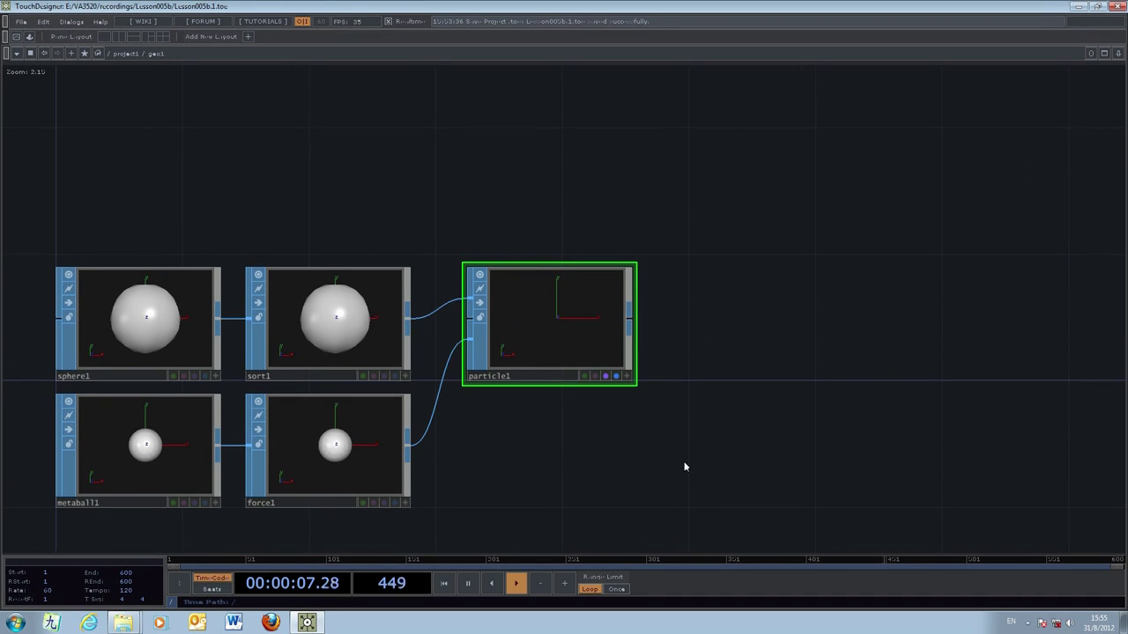
left_click(124, 315)
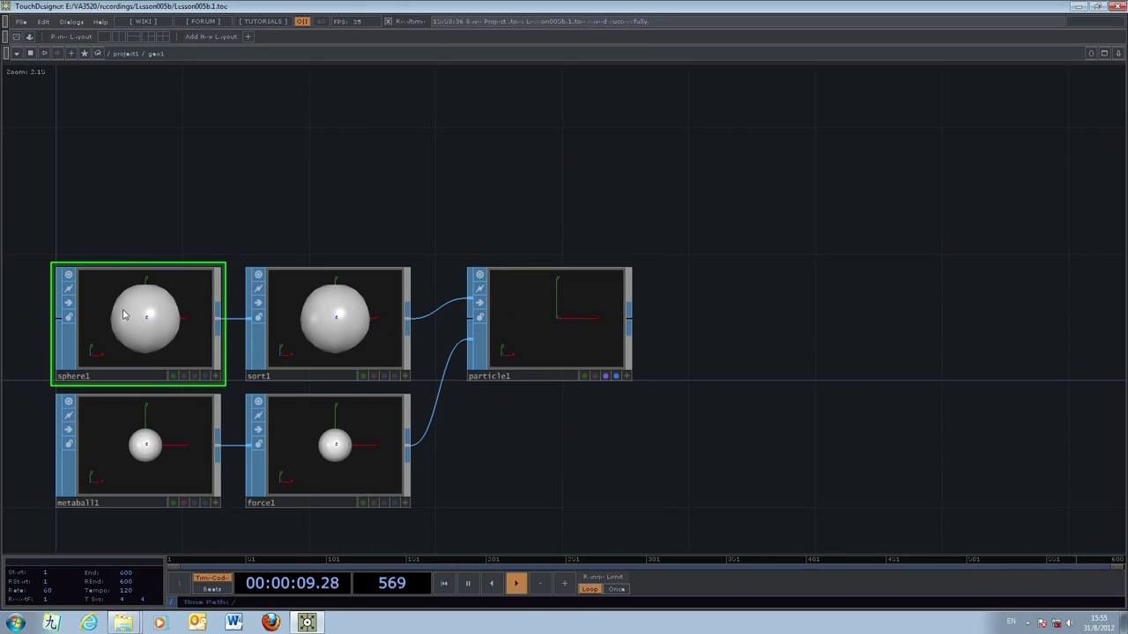
left_click(302, 315)
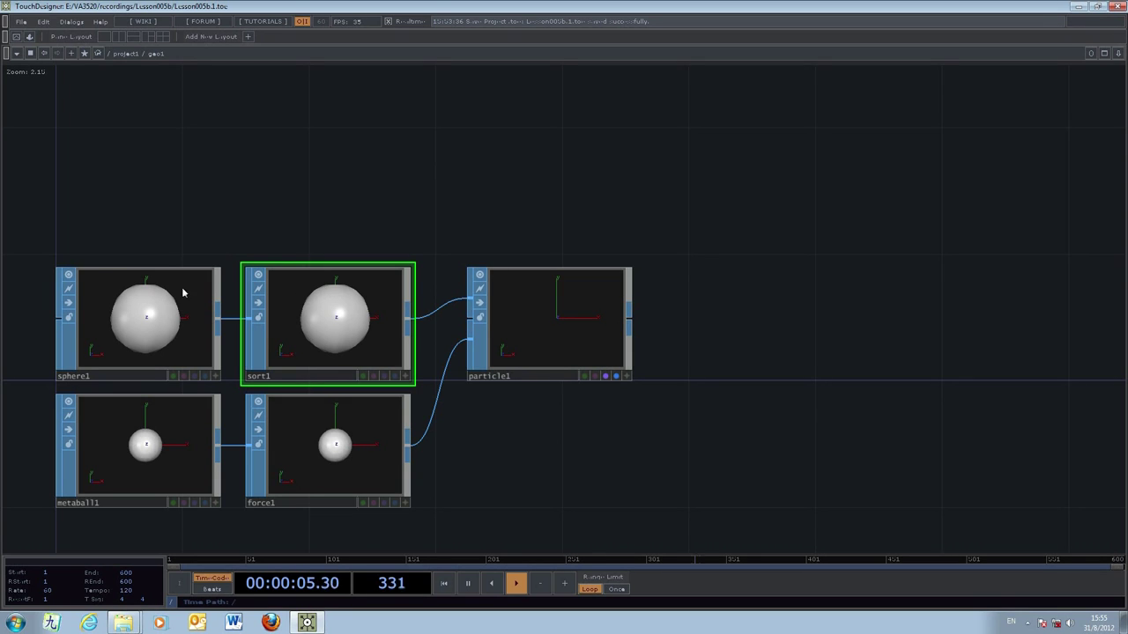
left_click_drag(523, 478, 529, 468)
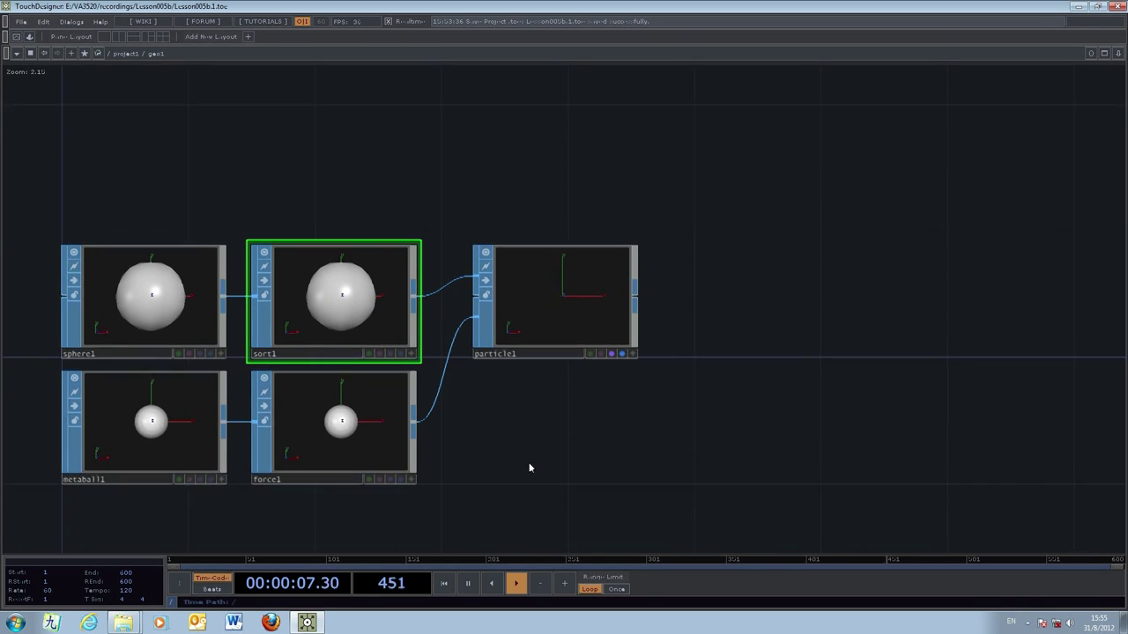
left_click(131, 427)
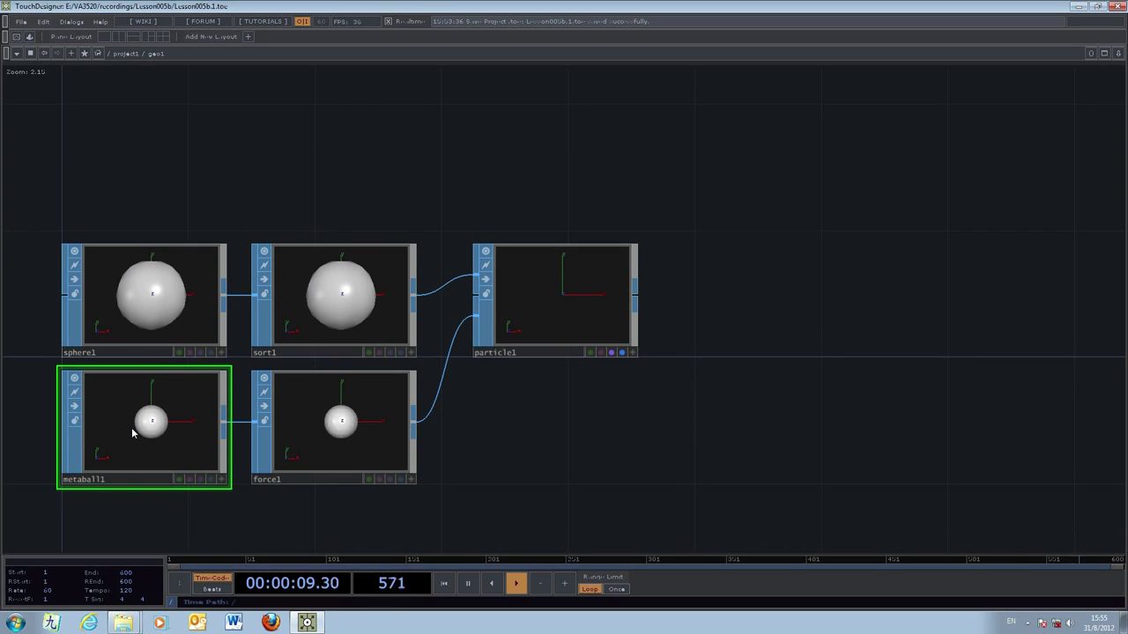
left_click(315, 424)
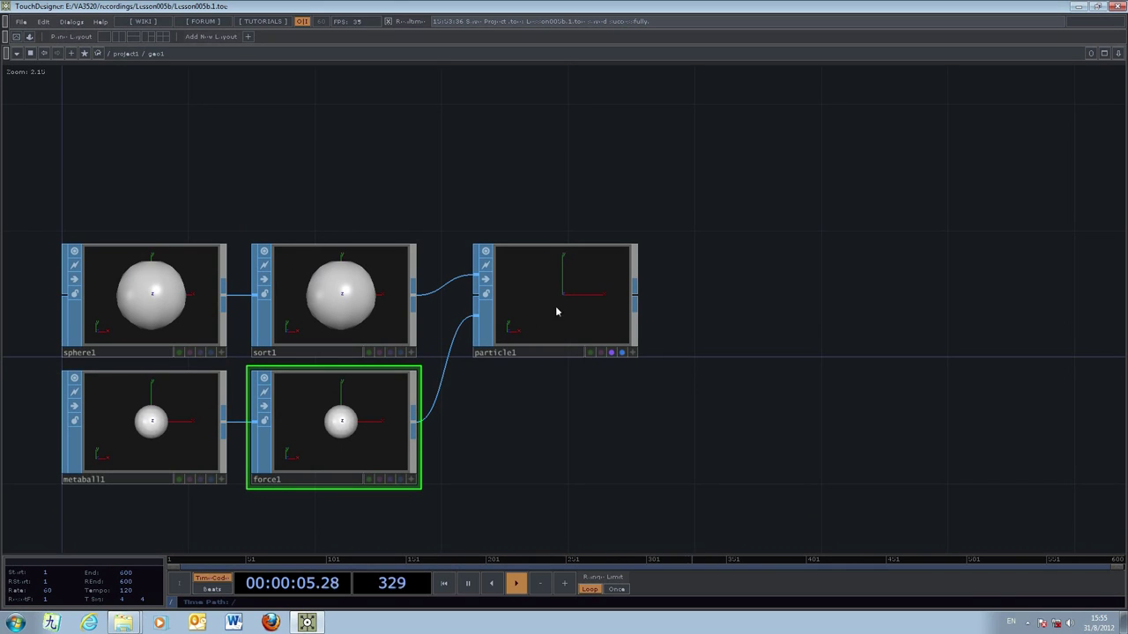
left_click(589, 310)
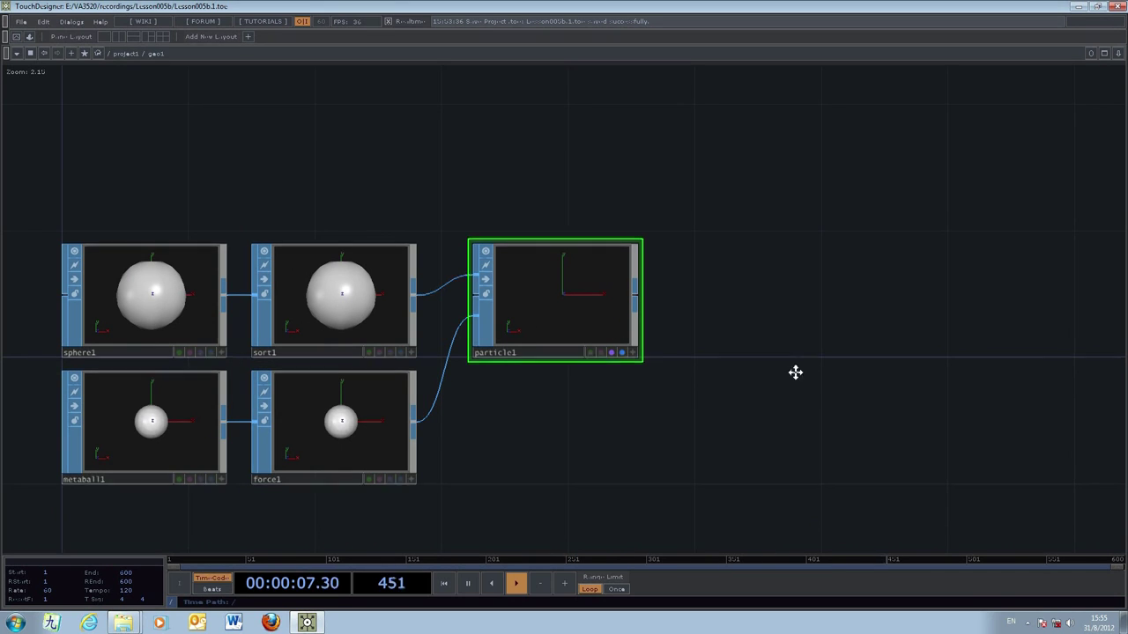
- Add a Box SOP in the empty space above the sort1 operator
left_click_drag(796, 373, 773, 436)
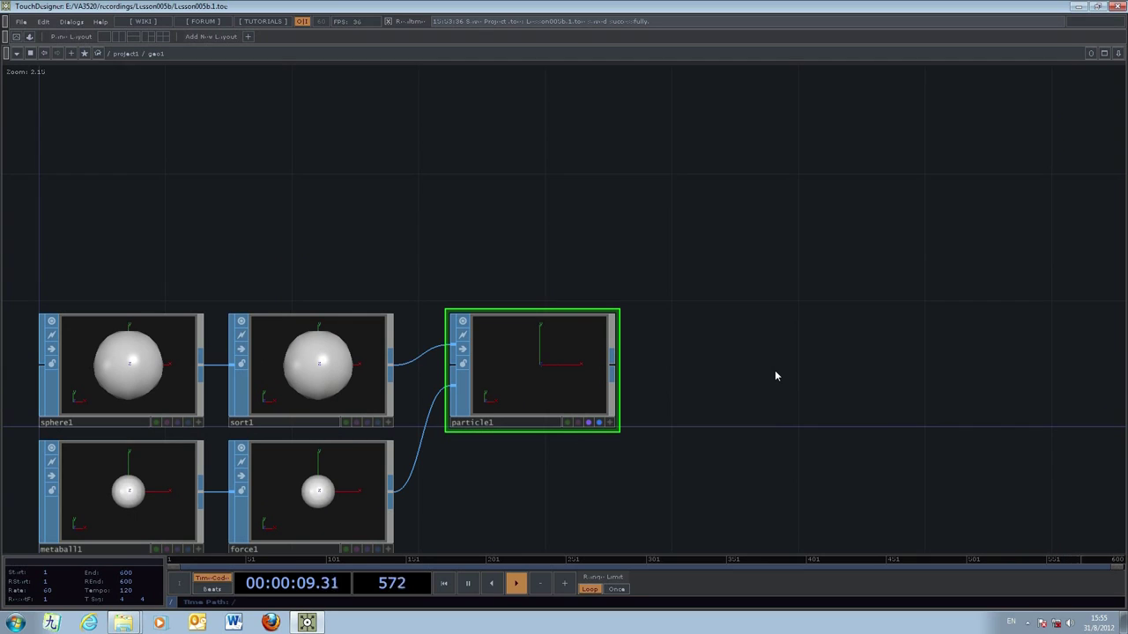
key("Tab")
left_click_drag(747, 350, 858, 274)
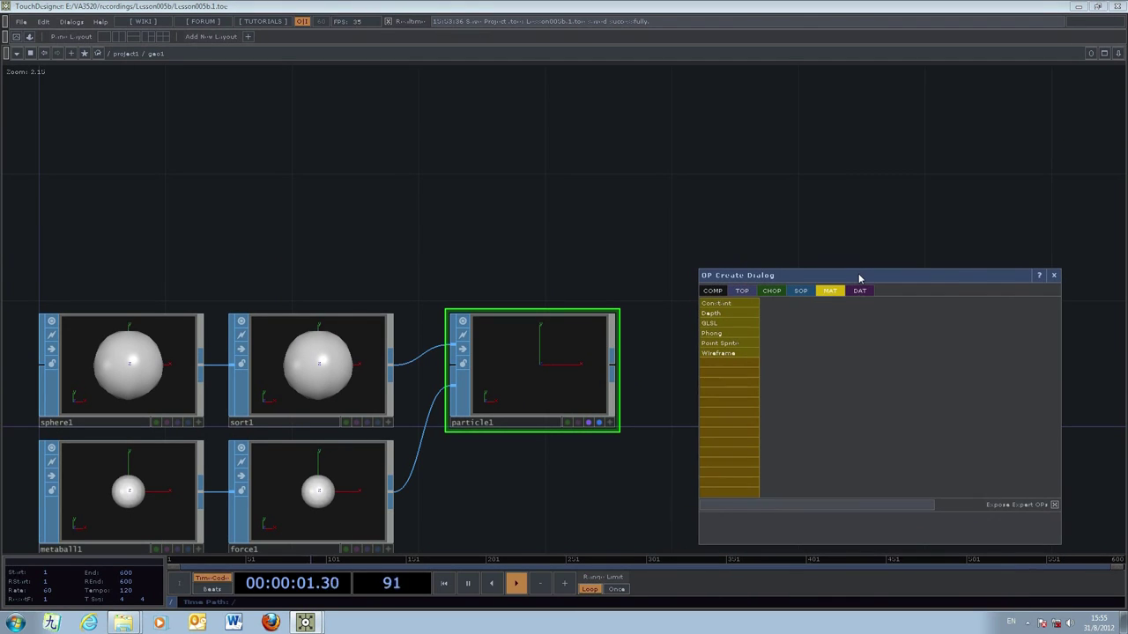
left_click(803, 291)
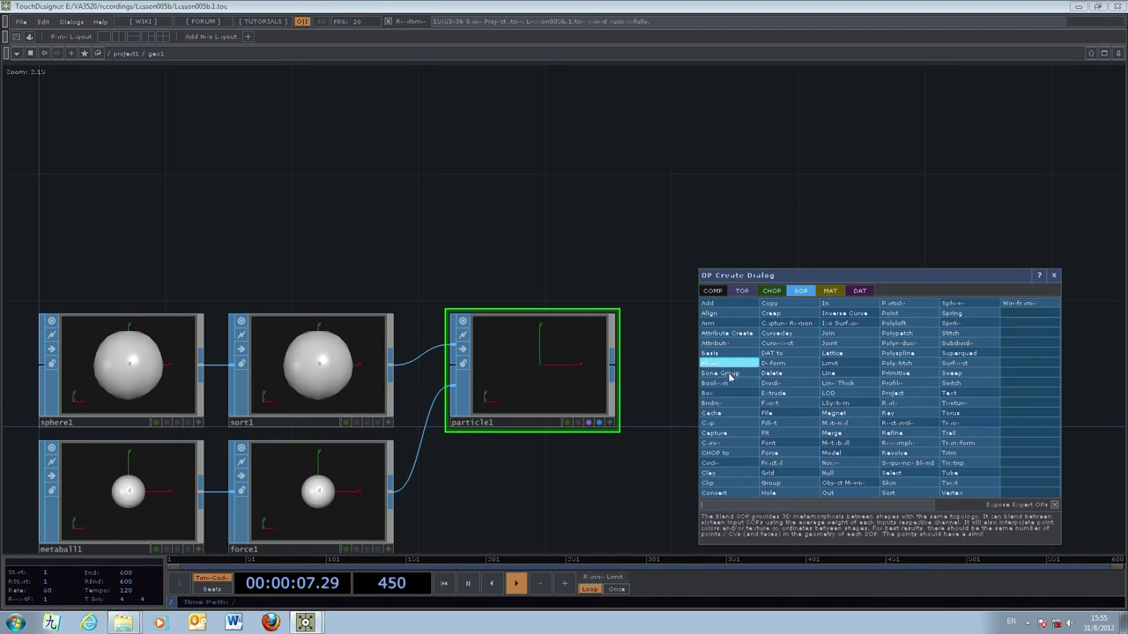
left_click(729, 392)
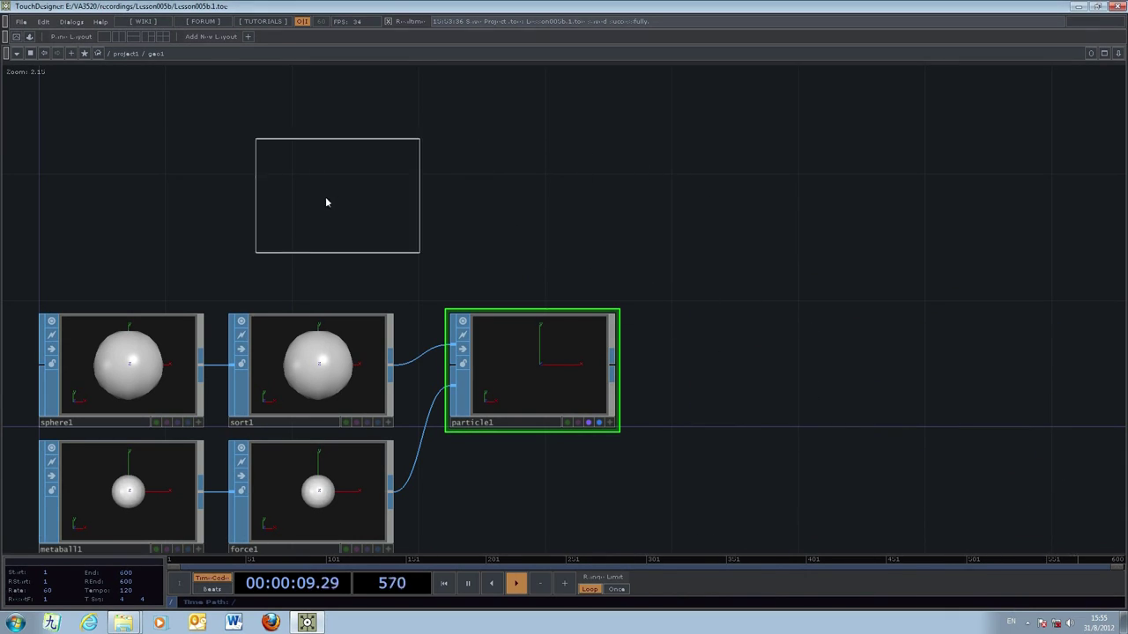
left_click(307, 205)
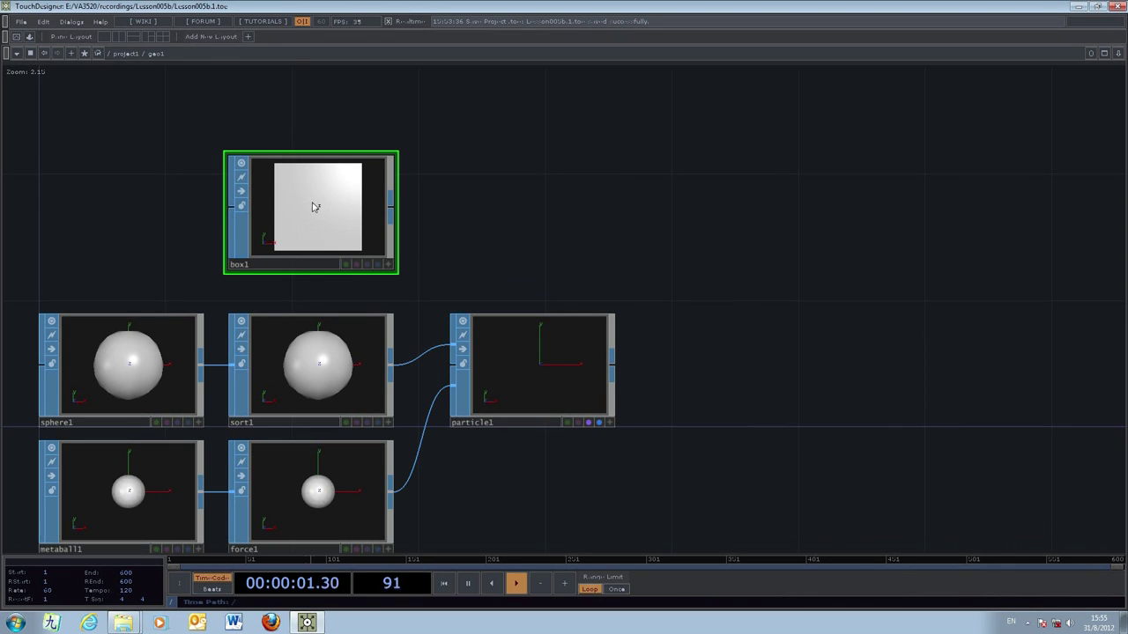
- Set the new box's size to 0.2 on all three axes in its parameters
key("p")
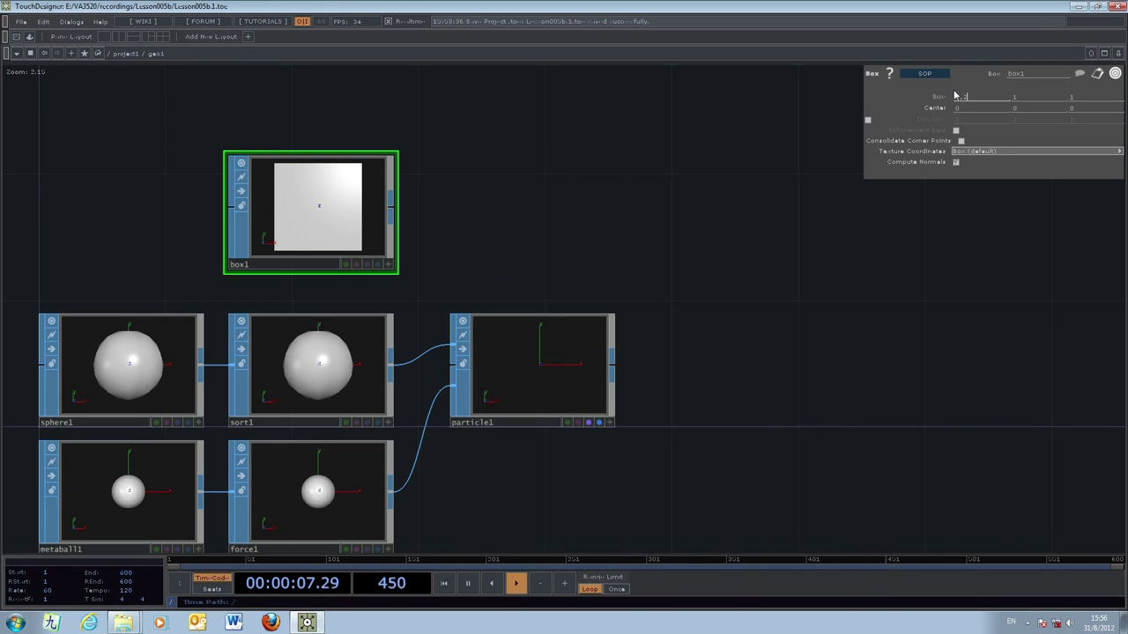
key("Return")
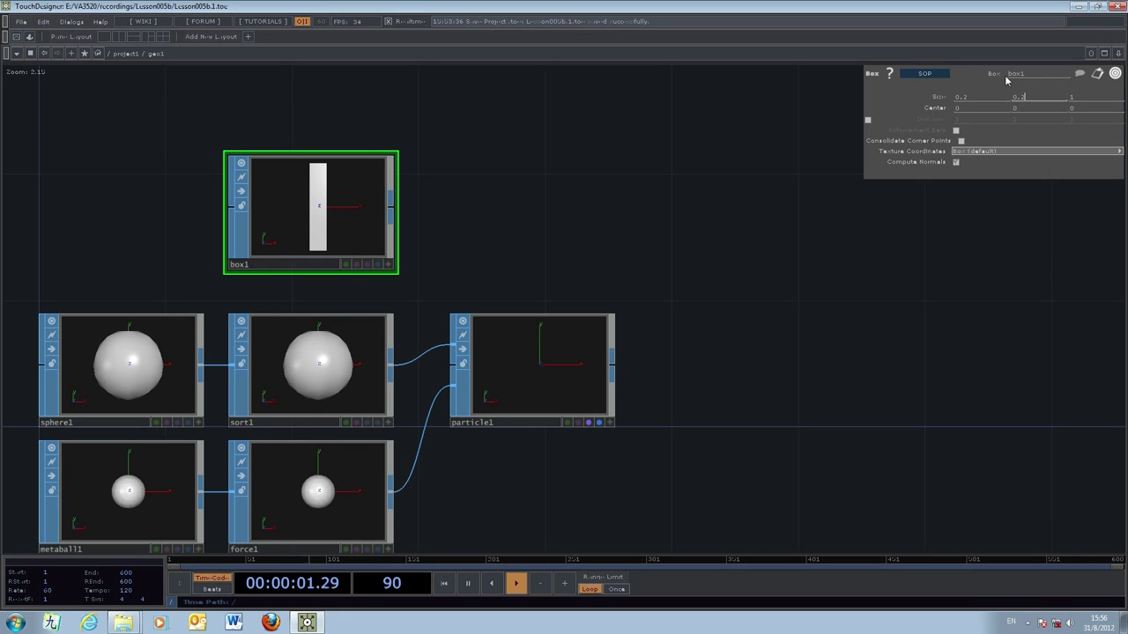
key("Return")
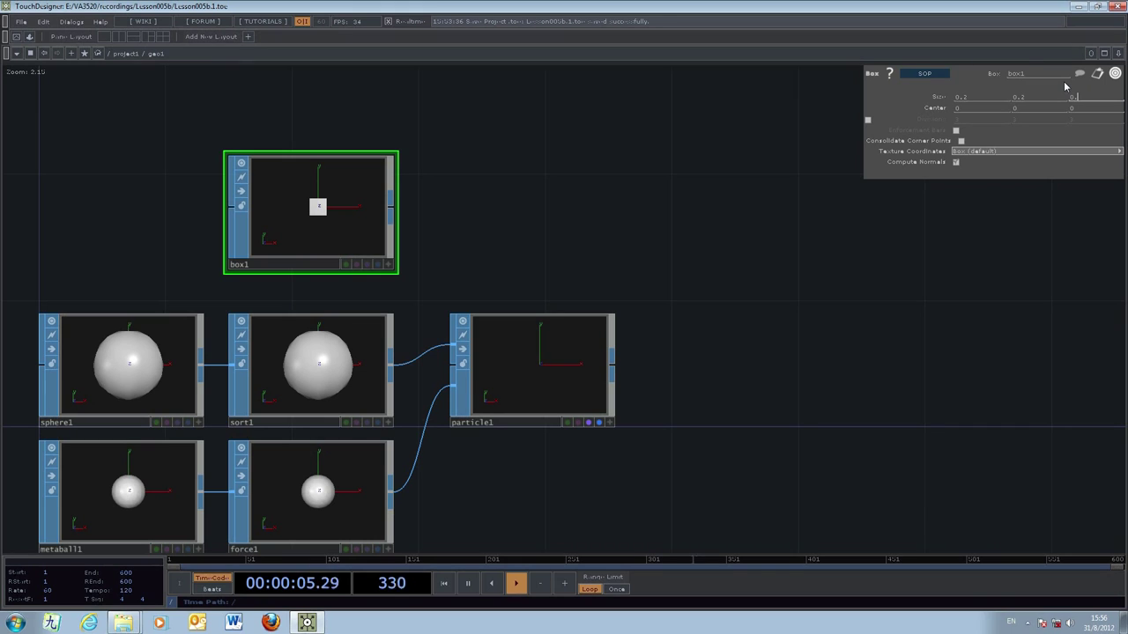
type("0.2")
key("Return")
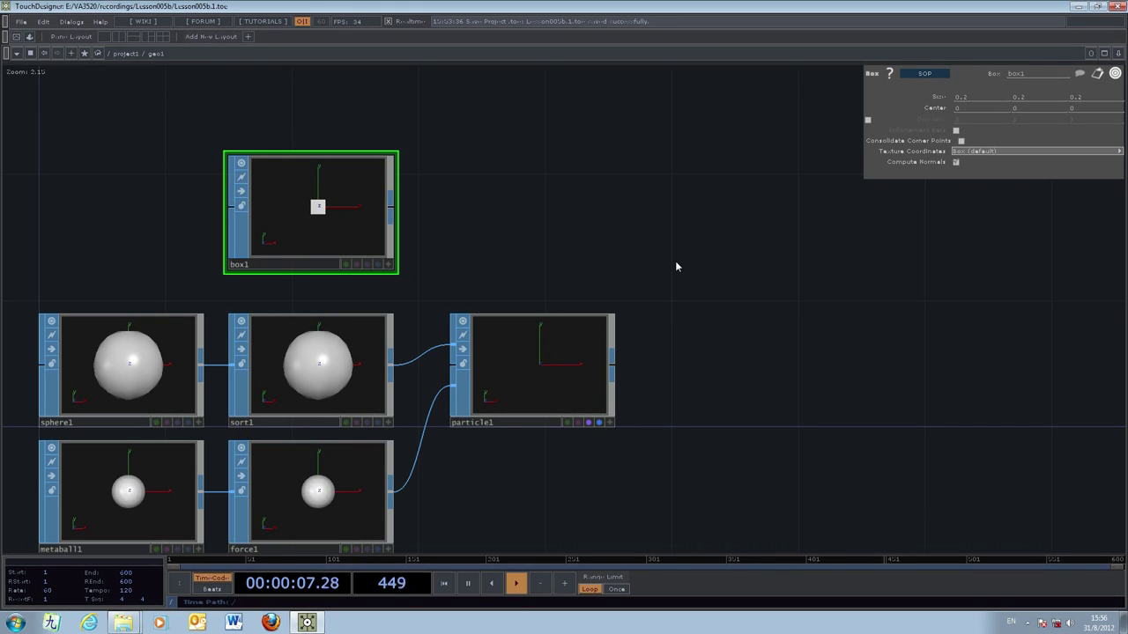
- Add a Copy SOP to the right of box1, above and beyond the particle1 operator
key("Tab")
left_click_drag(673, 238, 894, 236)
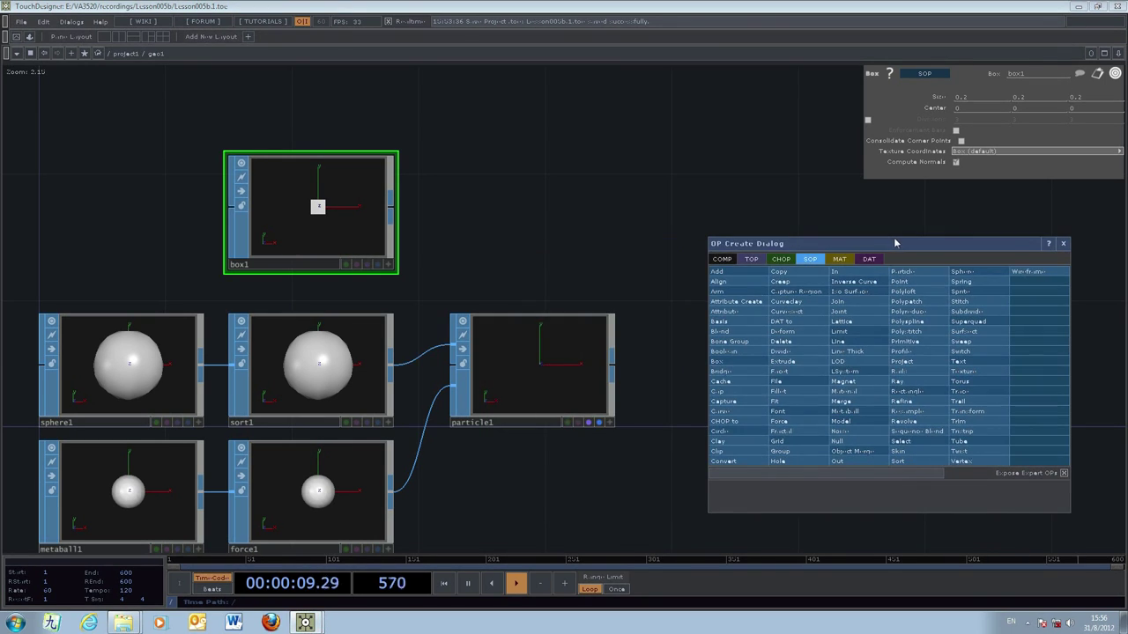
left_click(779, 271)
left_click(732, 229)
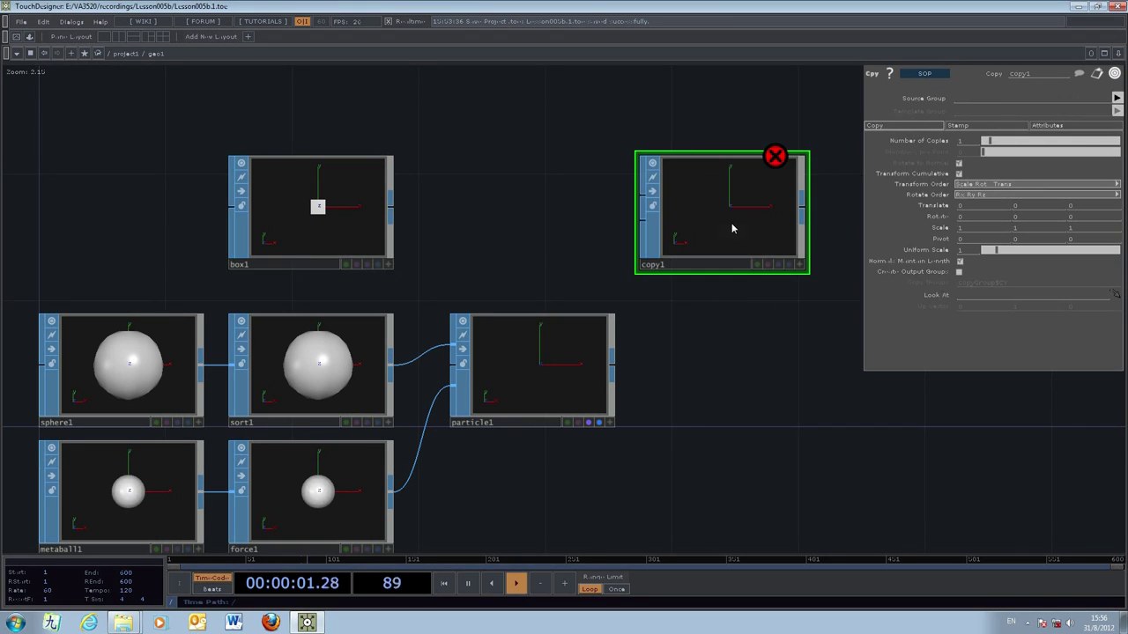
- Connect box1 to the first input of copy1 and particle1 to its second input
left_click_drag(756, 365, 707, 377)
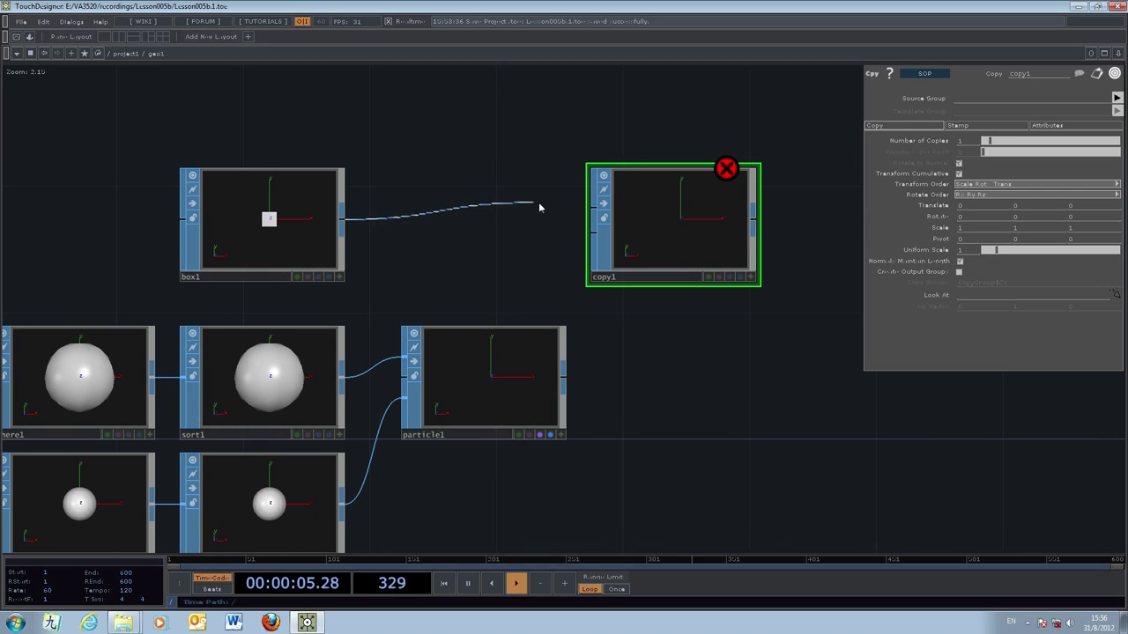
left_click_drag(540, 208, 594, 212)
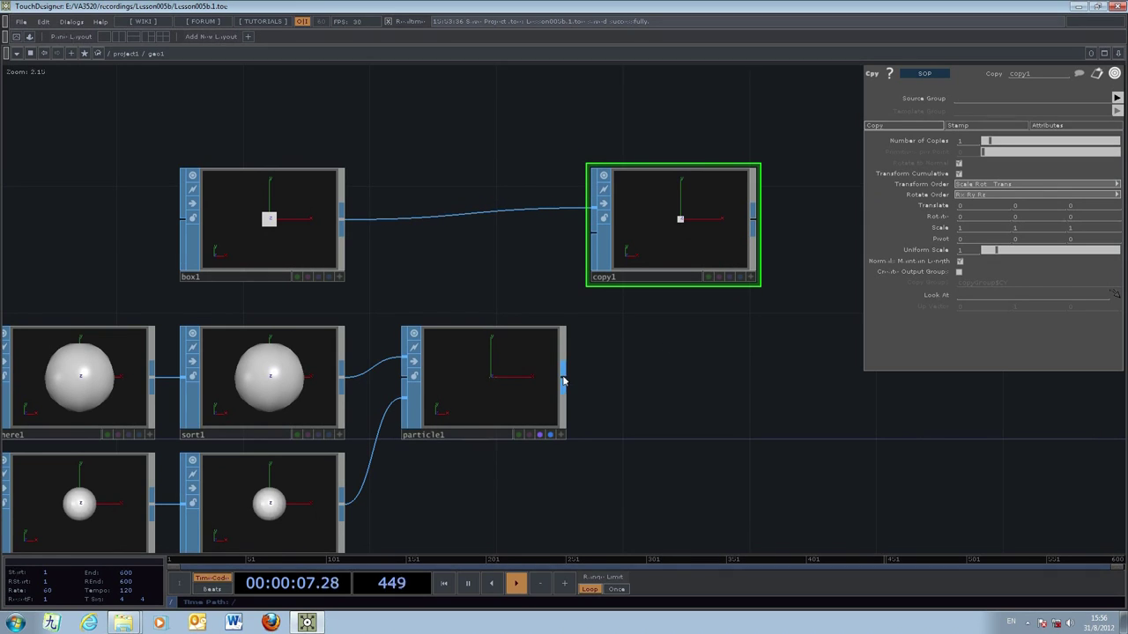
left_click_drag(538, 297, 592, 233)
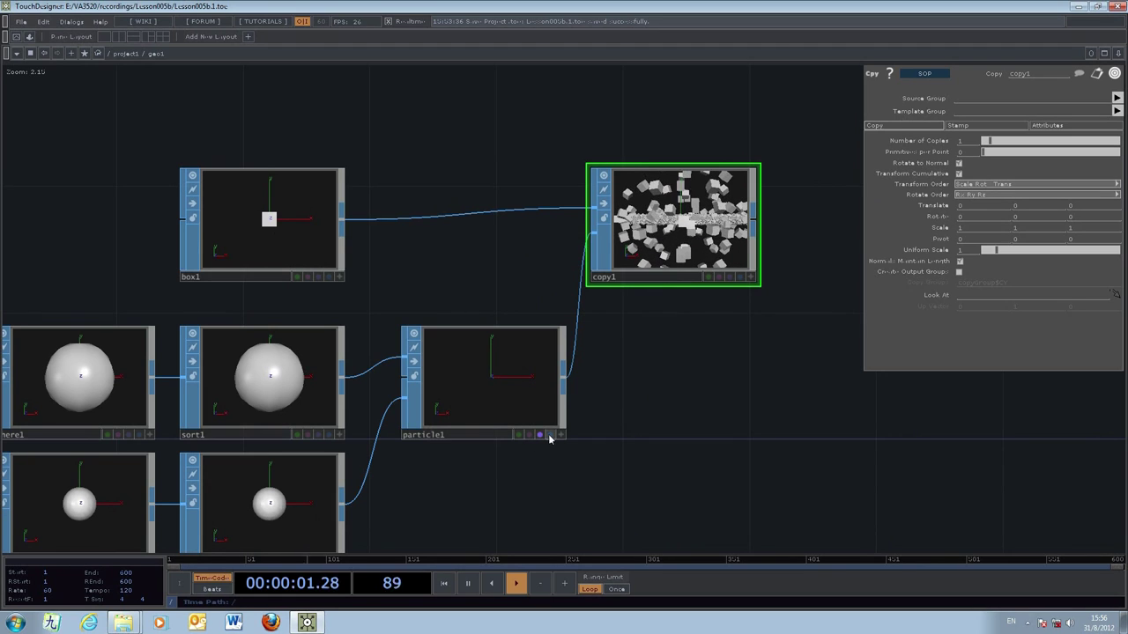
- Turn off the display and render flags on particle1 and turn them on for copy1
left_click(739, 277)
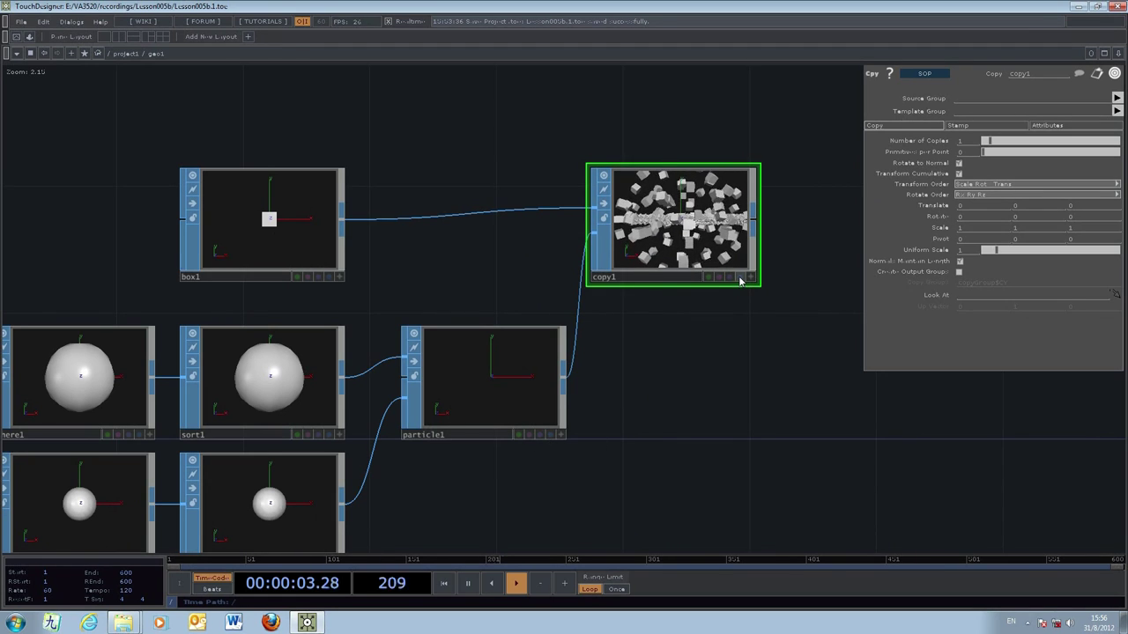
left_click(730, 277)
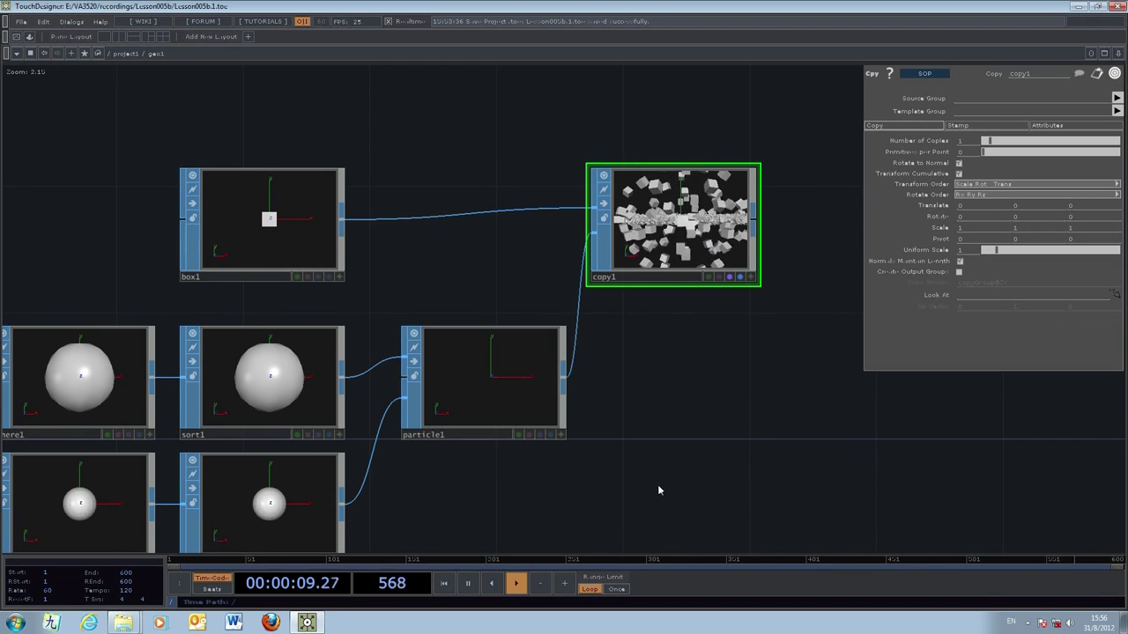
- Save the project and return to the parent project1 network
left_click_drag(659, 486, 650, 439)
left_click_drag(727, 375, 781, 441)
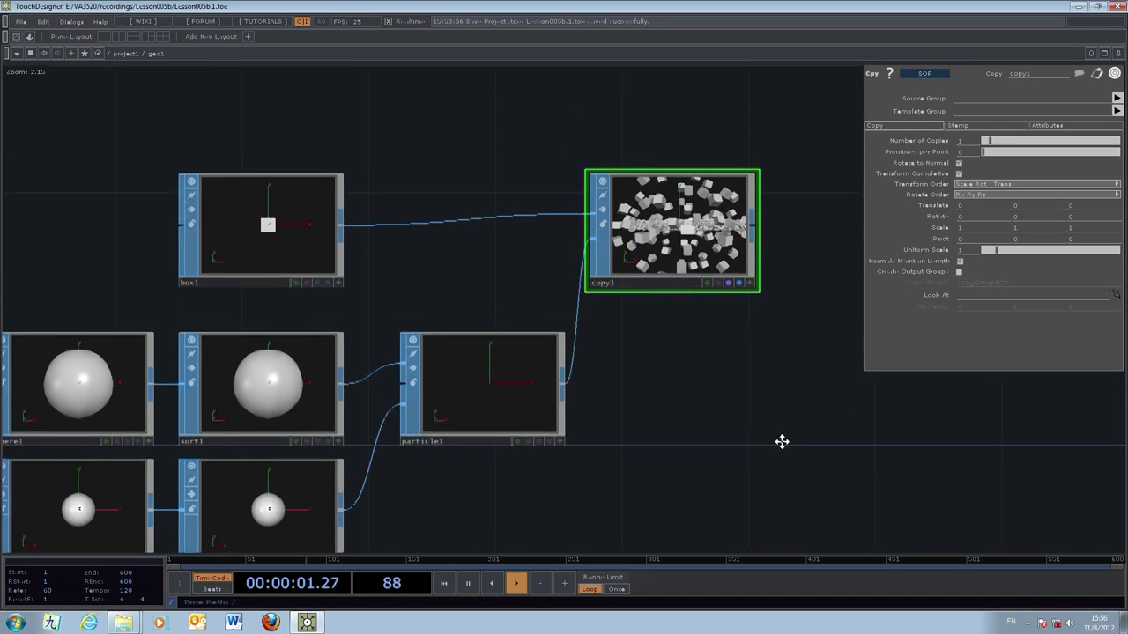
left_click(20, 21)
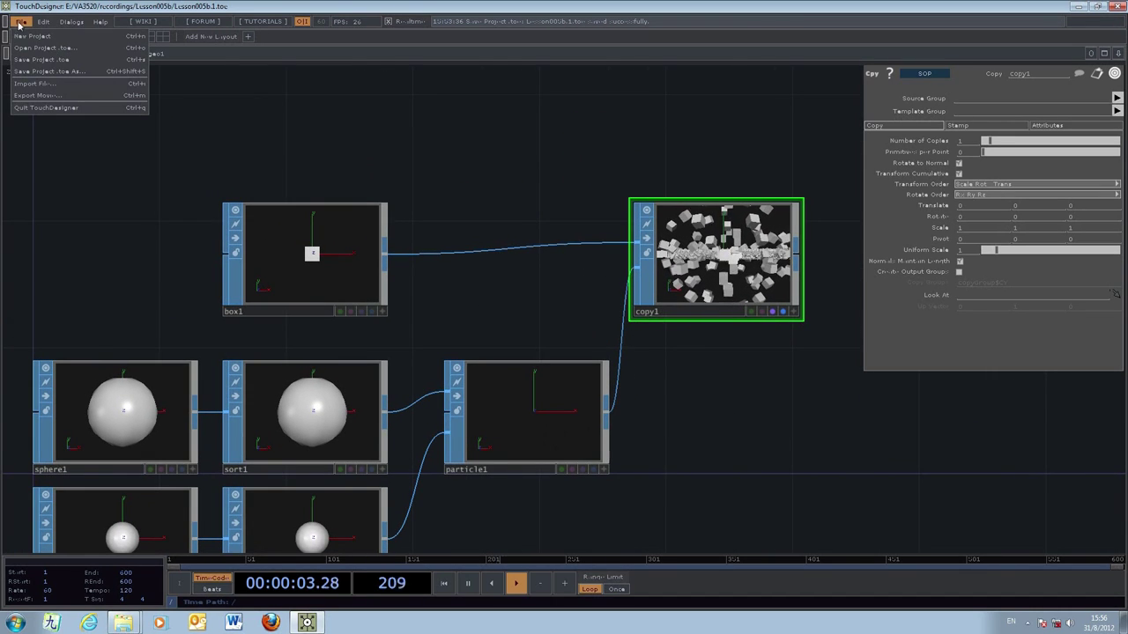
left_click(37, 59)
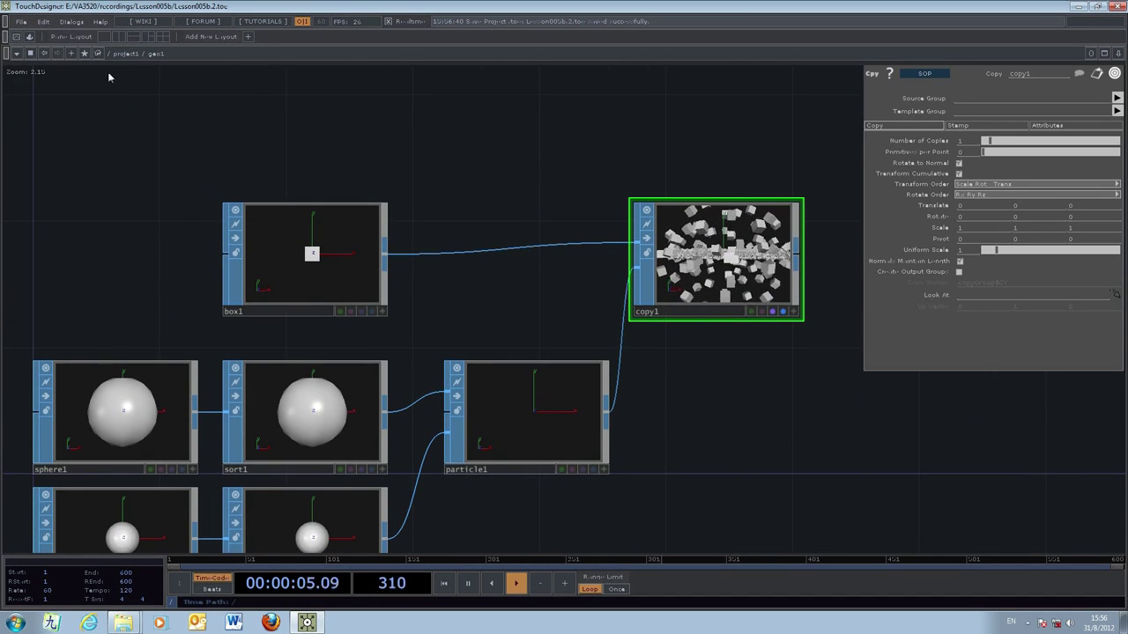
left_click(124, 53)
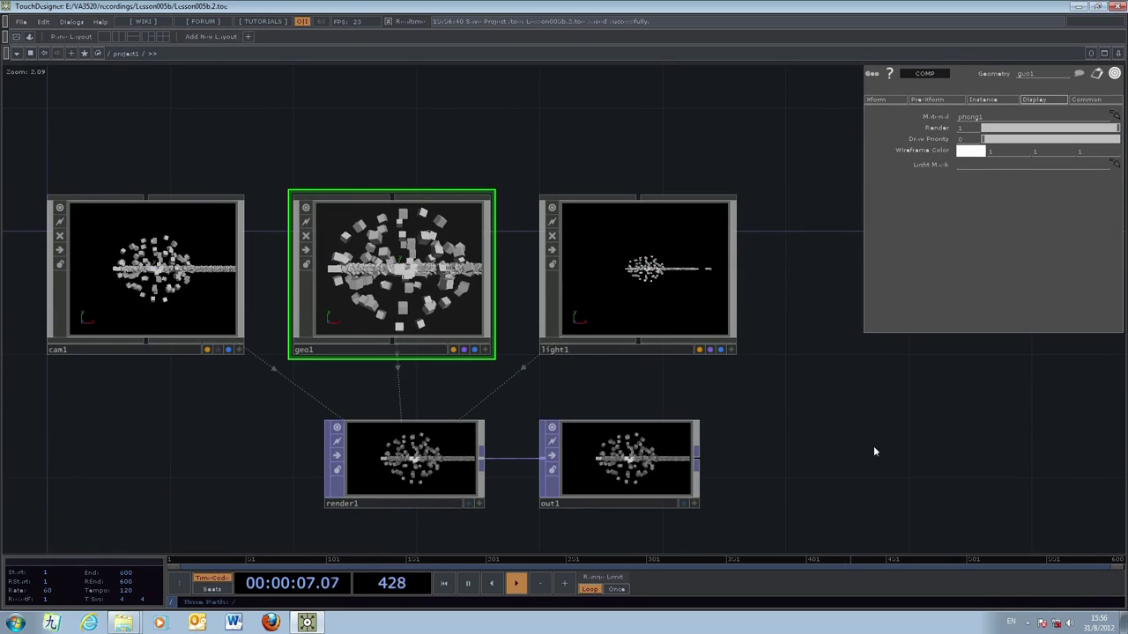
- Show out1's rendered particle boxes in the network background to check the animation, and hide the preview again
left_click_drag(762, 432, 604, 402)
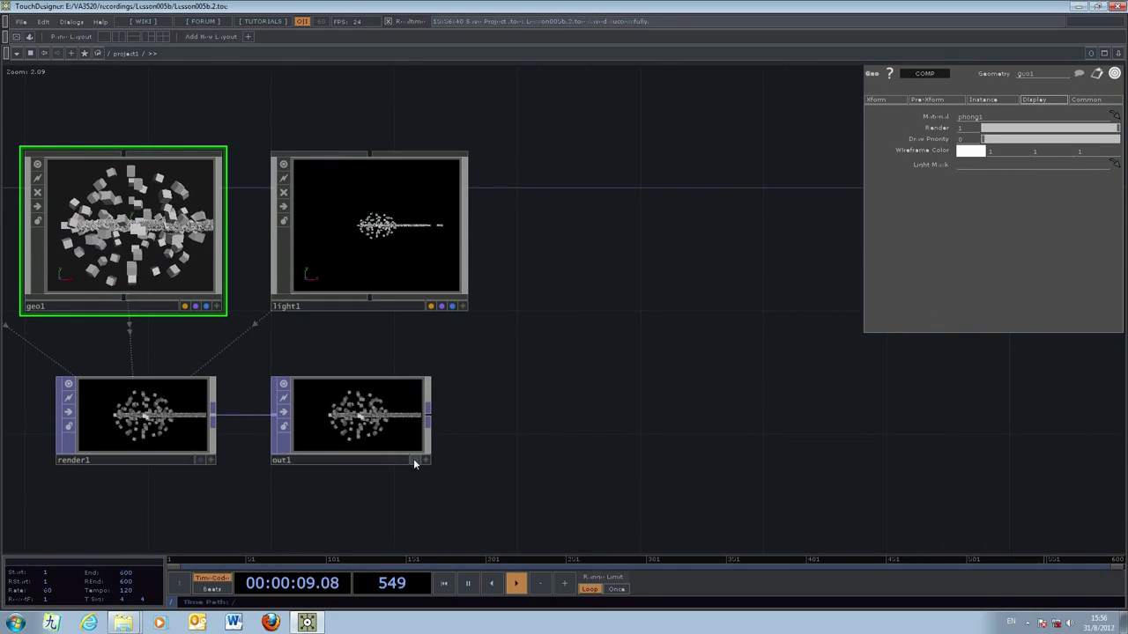
left_click(415, 460)
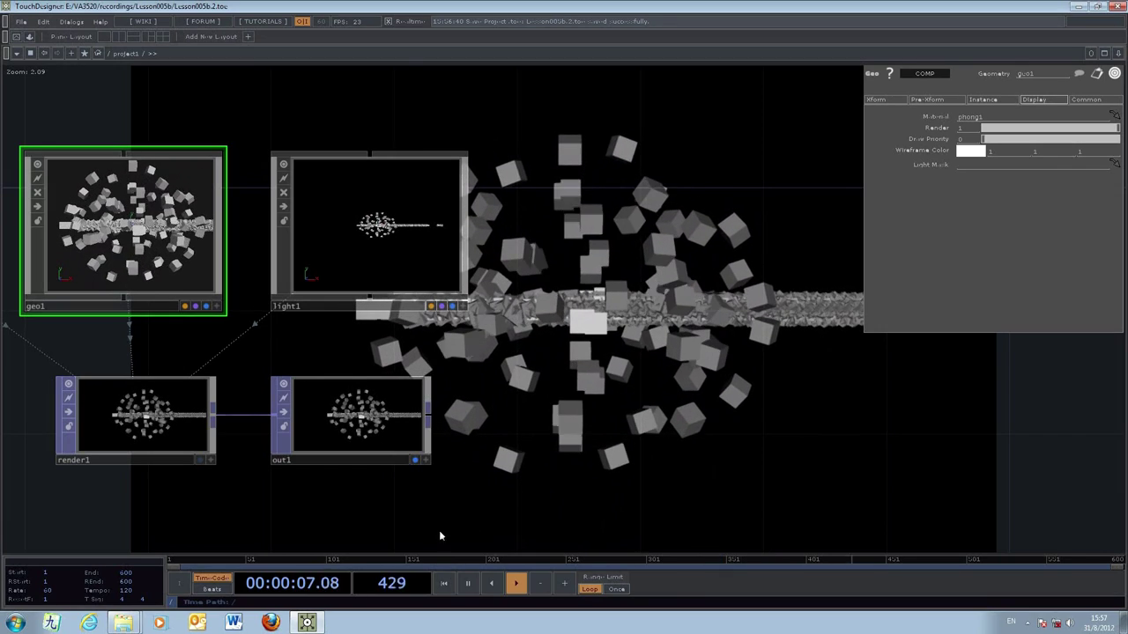
left_click(414, 460)
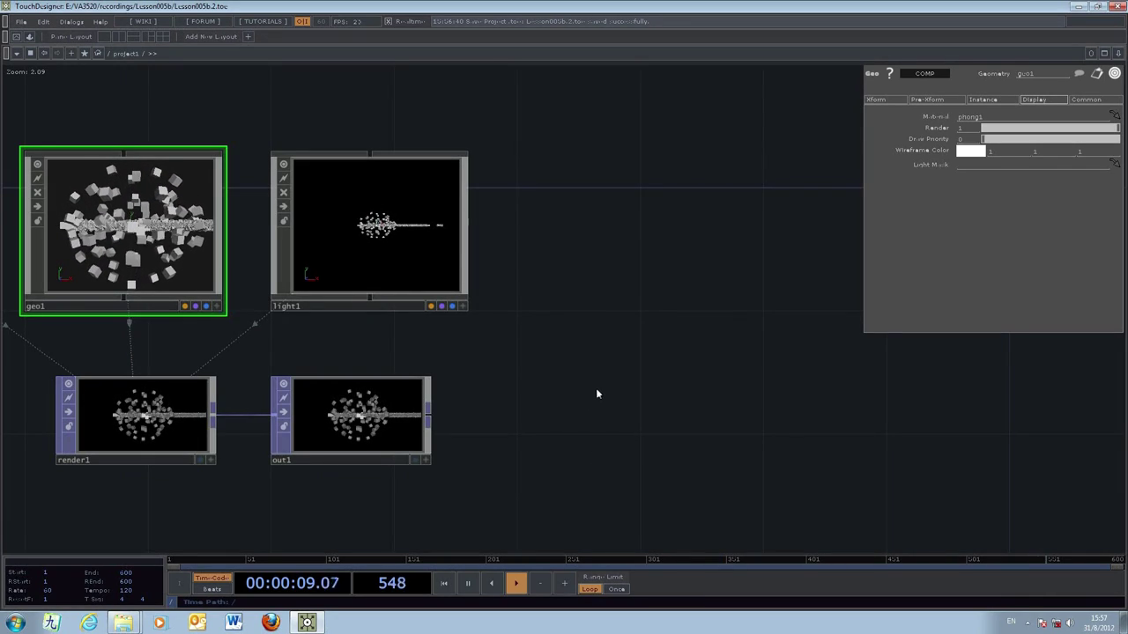
- Pause the timeline playback
left_click_drag(680, 444, 777, 461)
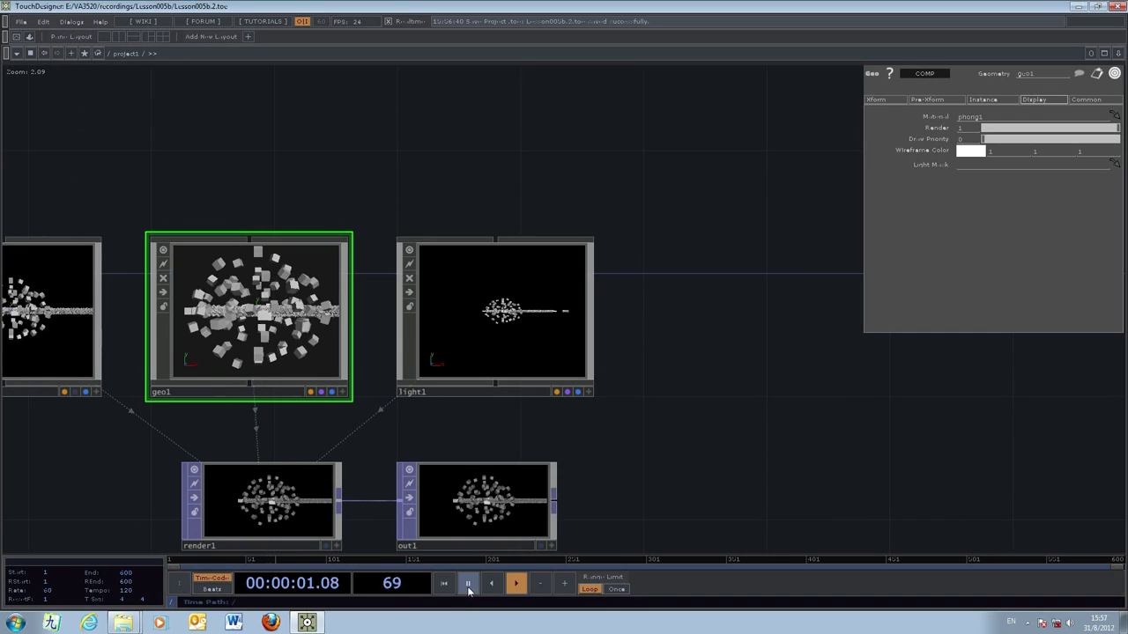
key("space")
scroll(780, 454, "down", 4)
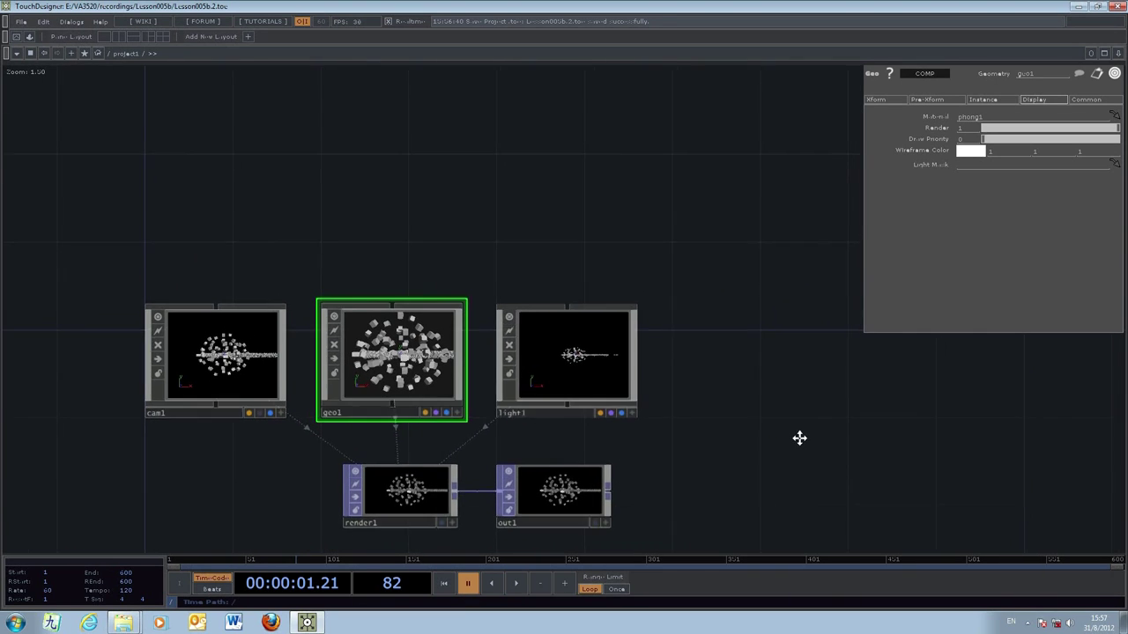
- Add an Audio Stream CHOP to the project1 network above cam1
key("Tab")
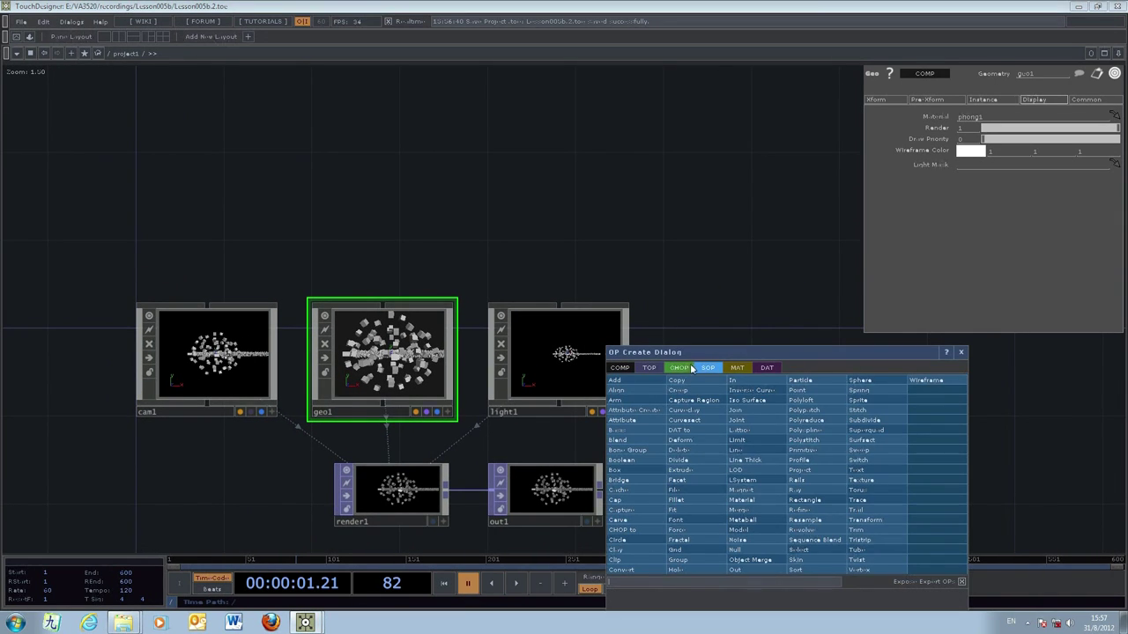
left_click(677, 368)
left_click_drag(747, 345, 826, 279)
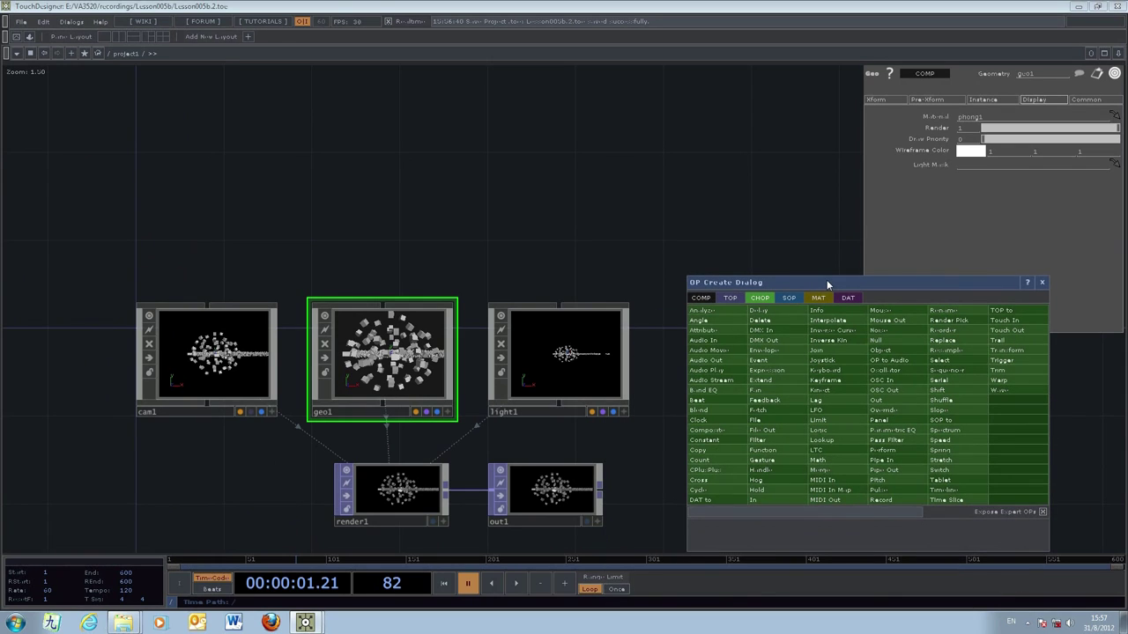
left_click(704, 330)
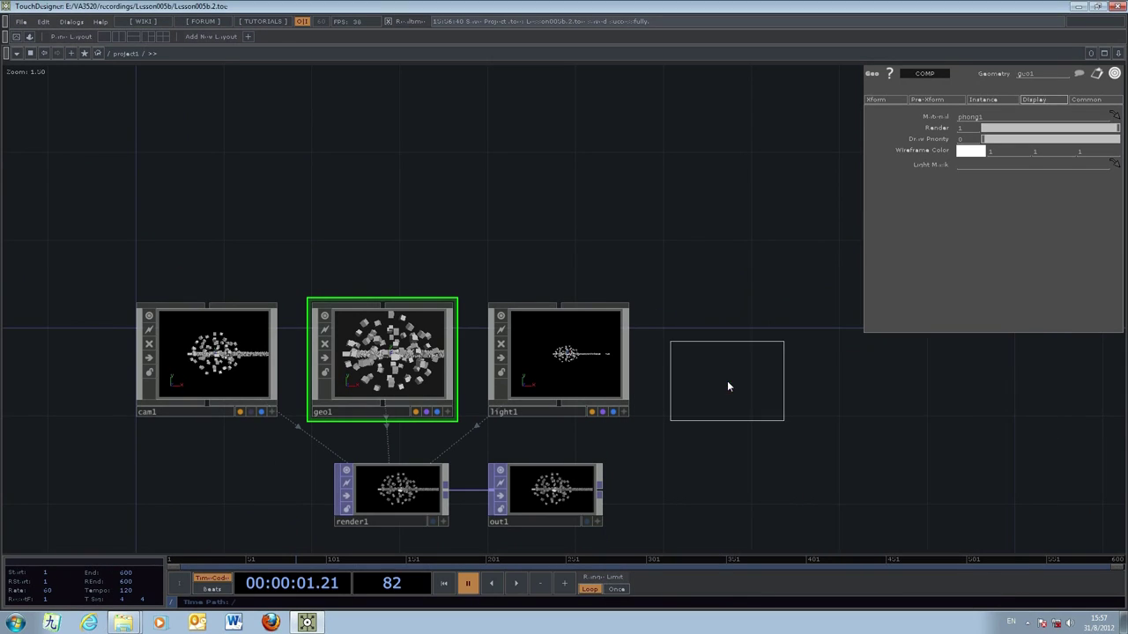
left_click(210, 173)
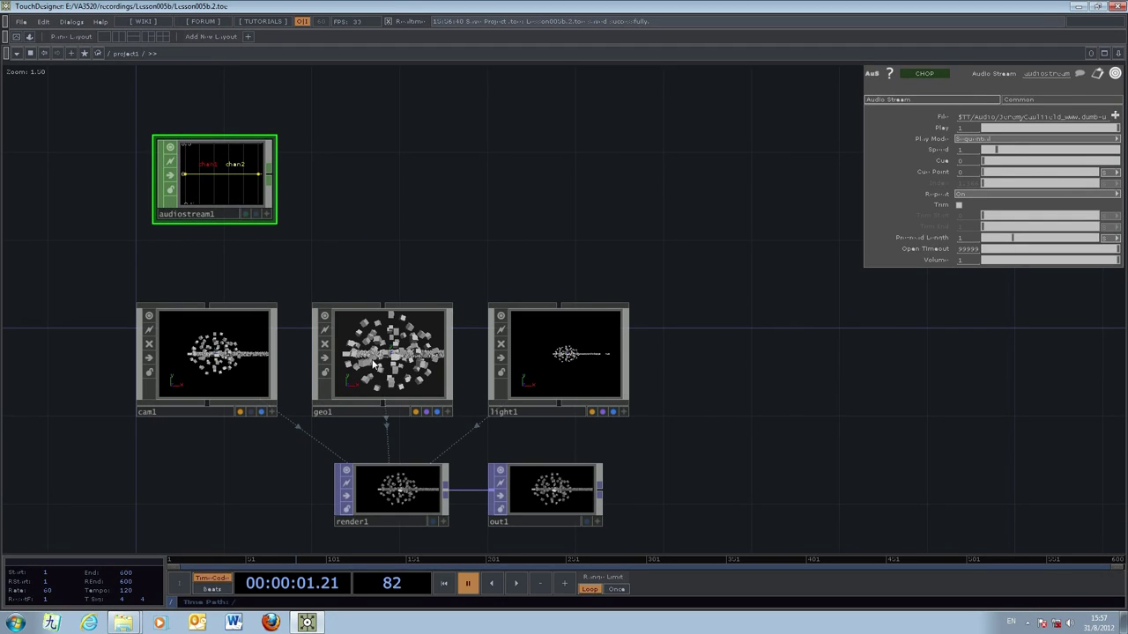
- Load music_demo from the Lesson005b Audio folder into audiostream1, and briefly play the timeline to check the stream
left_click_drag(861, 428, 791, 442)
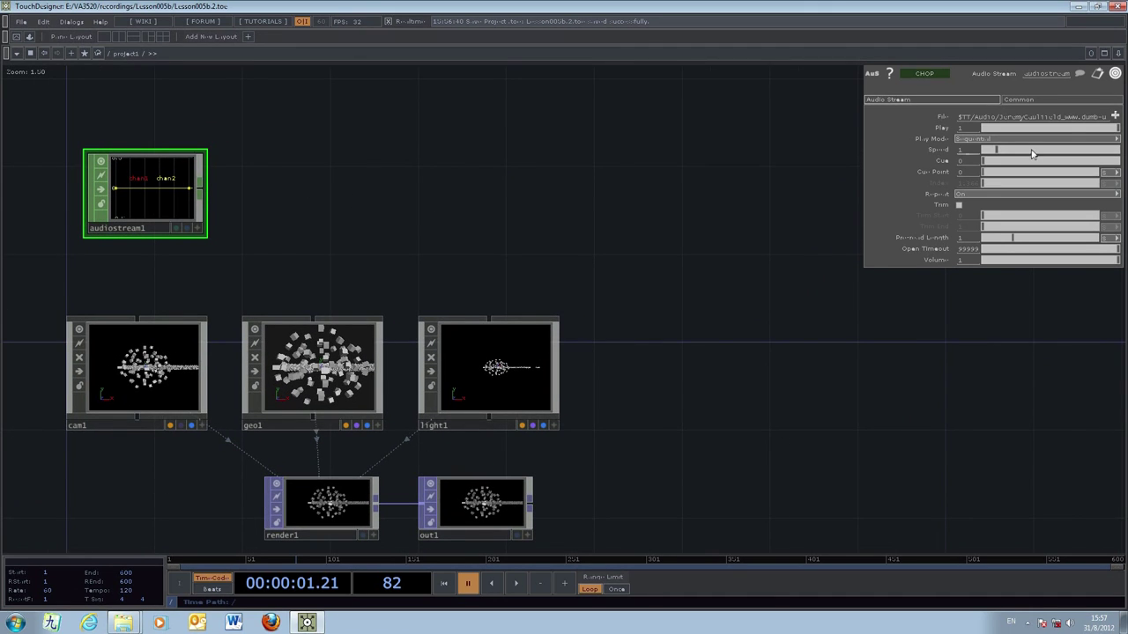
left_click(1116, 116)
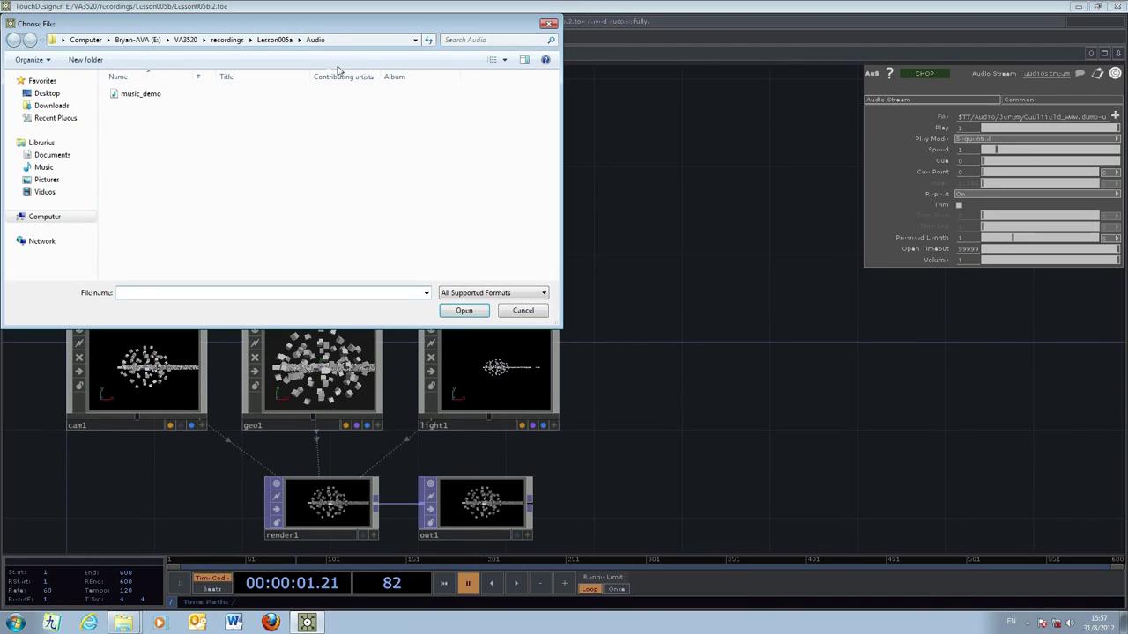
left_click_drag(409, 27, 754, 174)
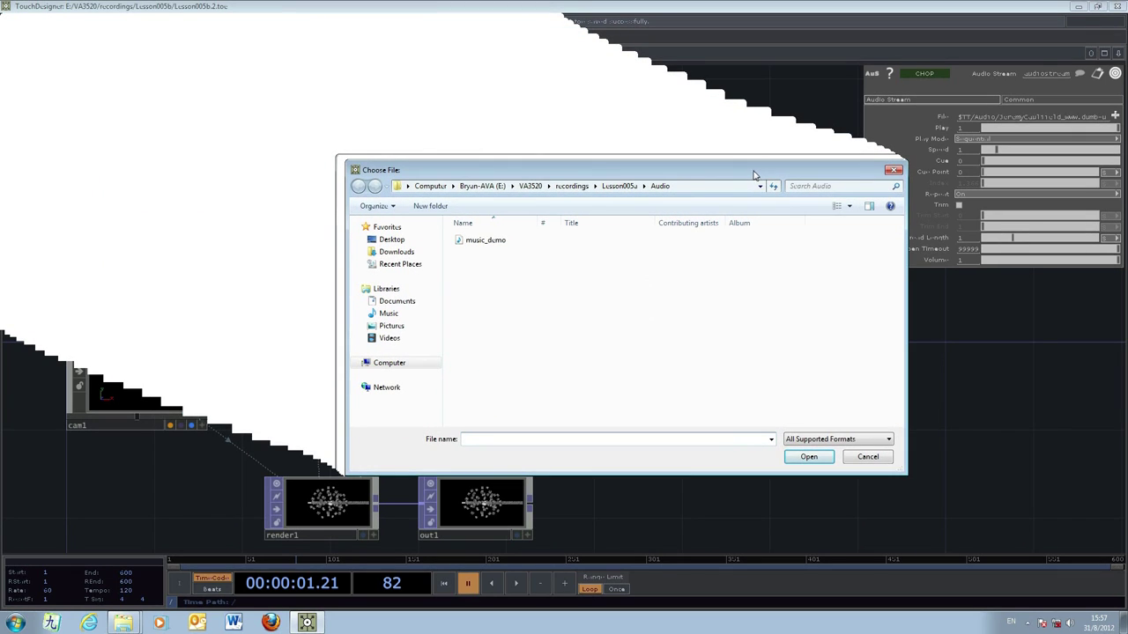
left_click(619, 186)
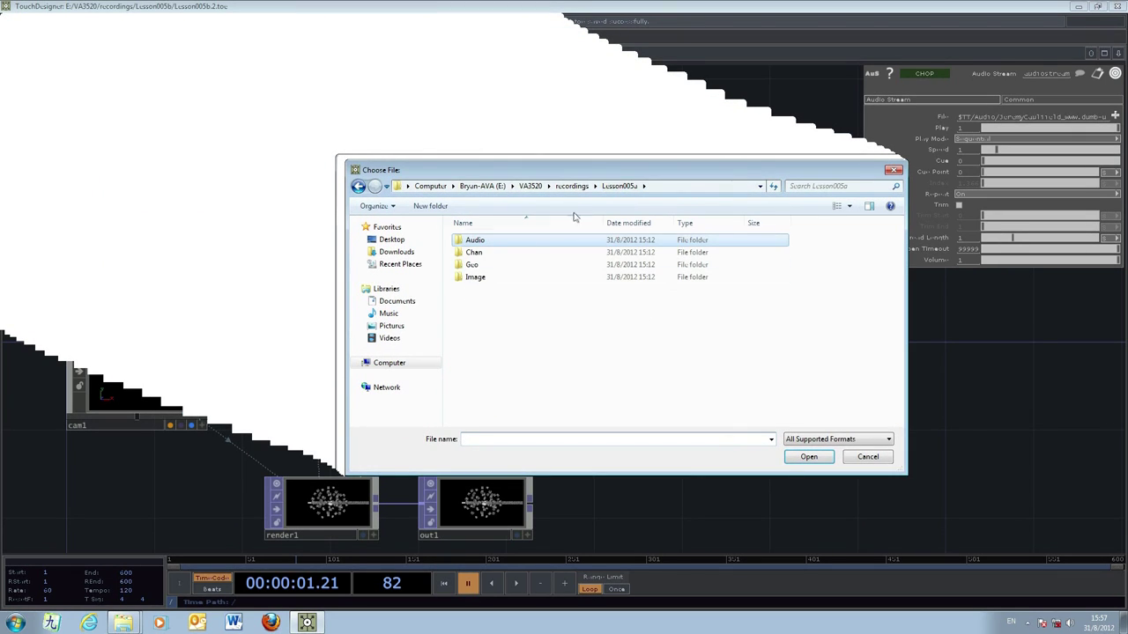
left_click(571, 185)
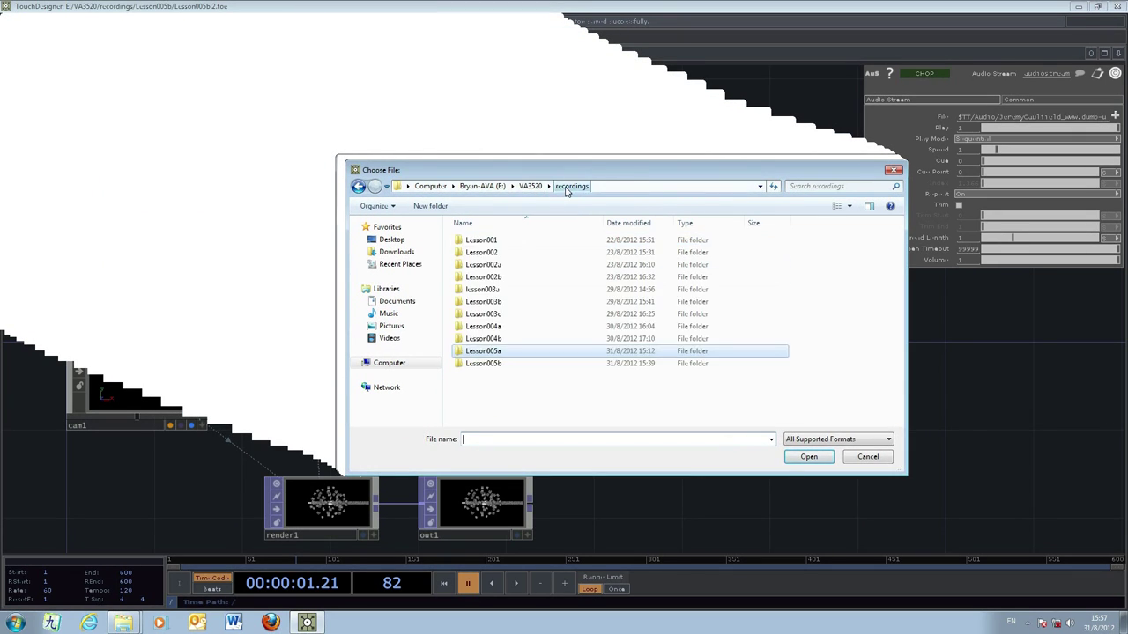
double_click(490, 365)
double_click(484, 242)
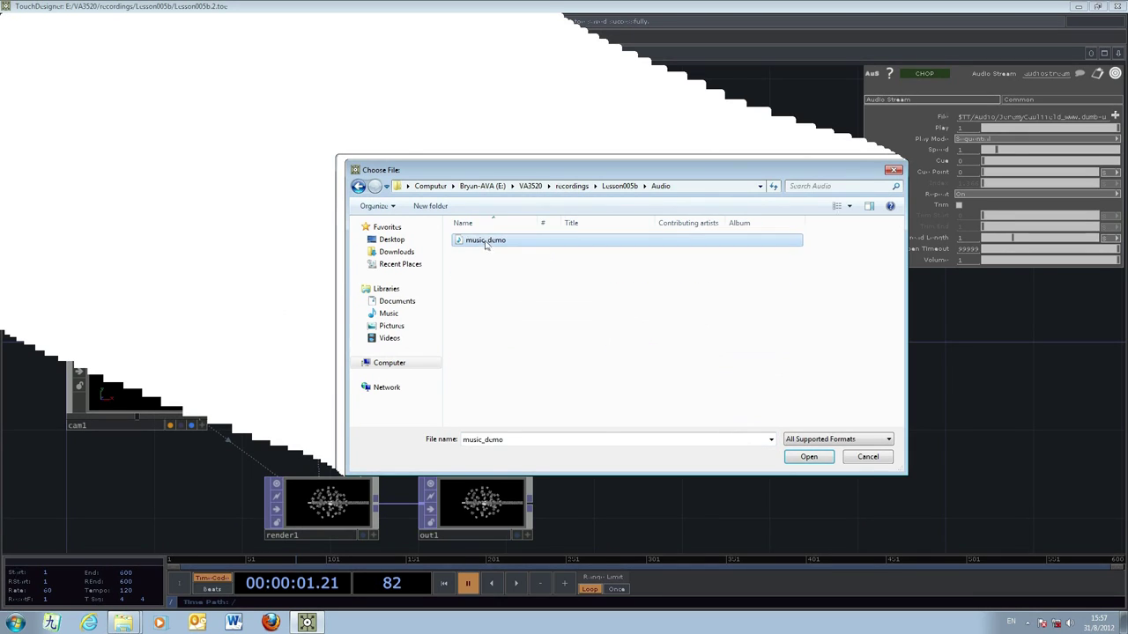
left_click(819, 460)
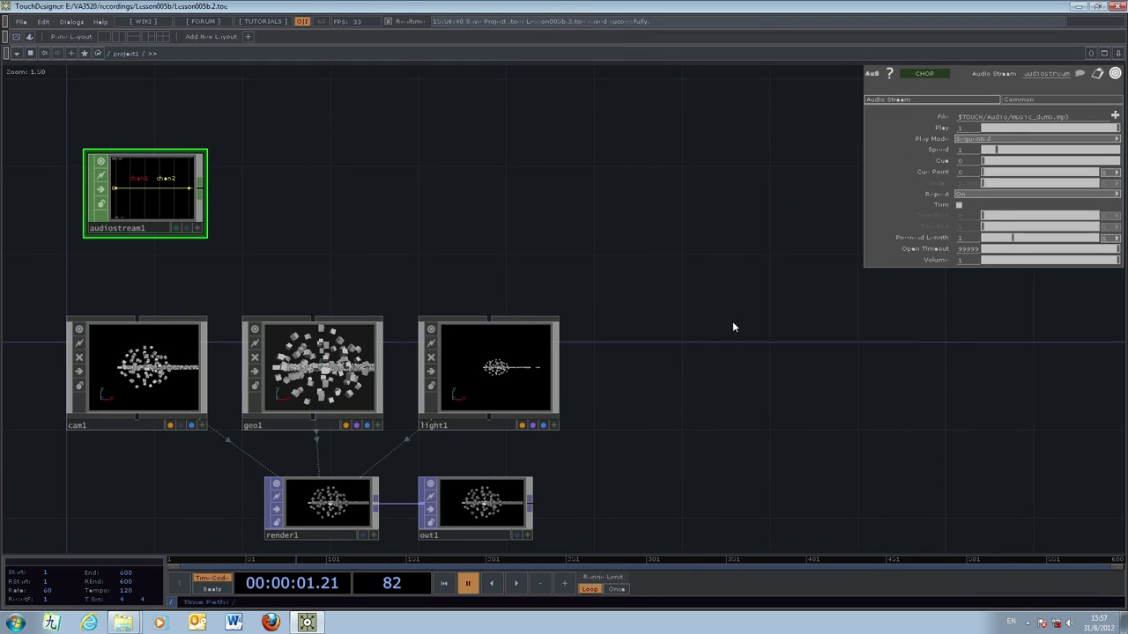
left_click(516, 582)
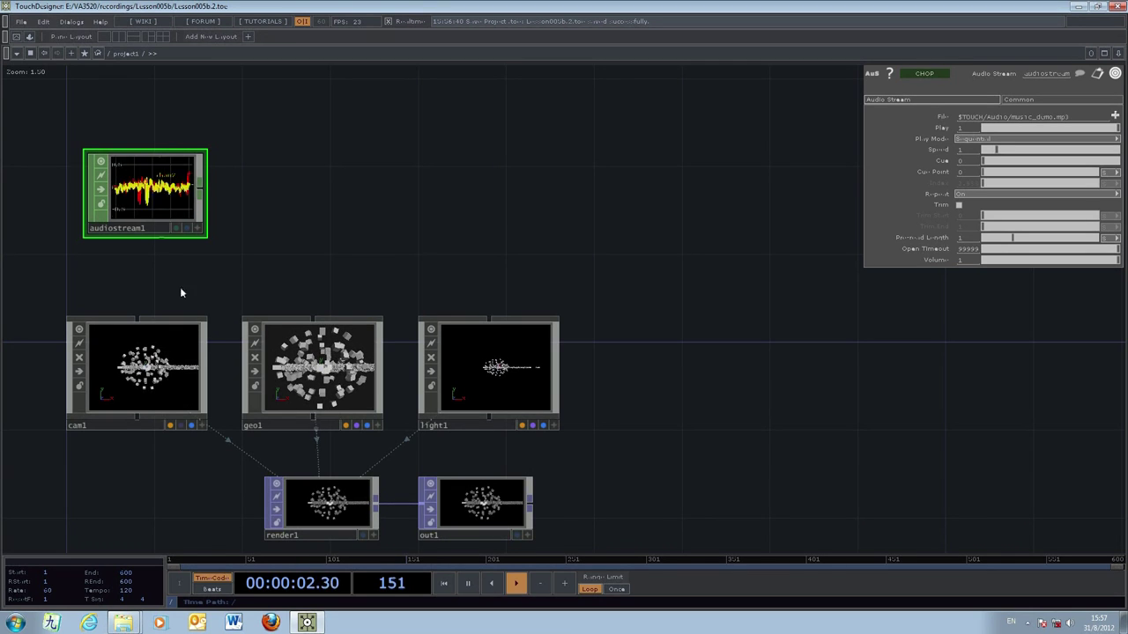
left_click(469, 584)
- Add an Audio Out CHOP beside audiostream1 and connect audiostream1's output to it
key("Tab")
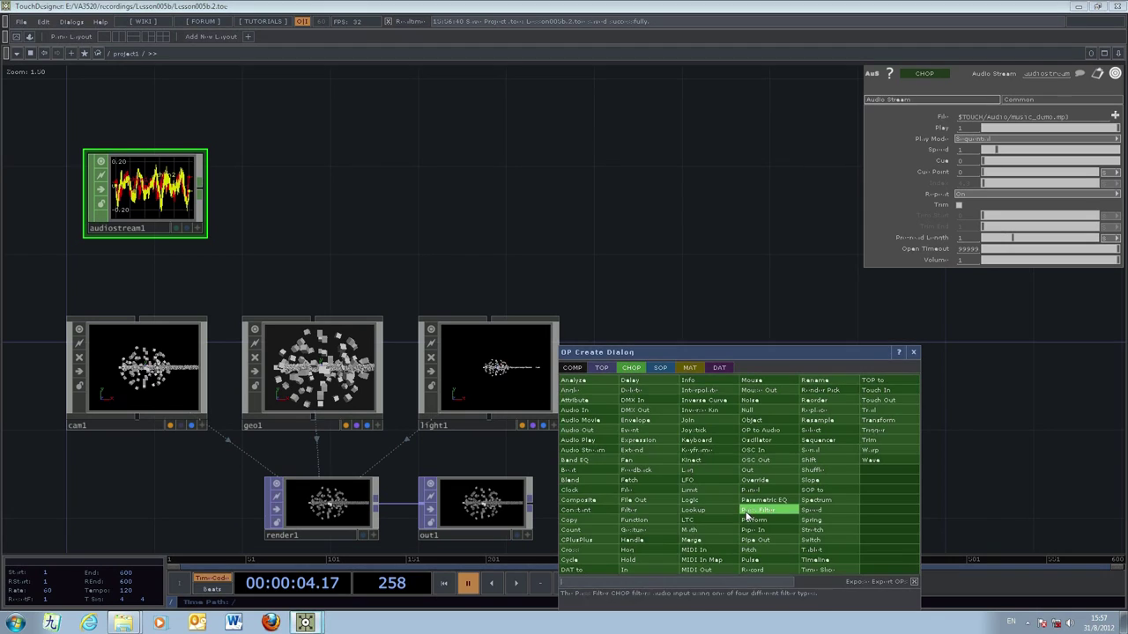
left_click_drag(692, 354, 764, 294)
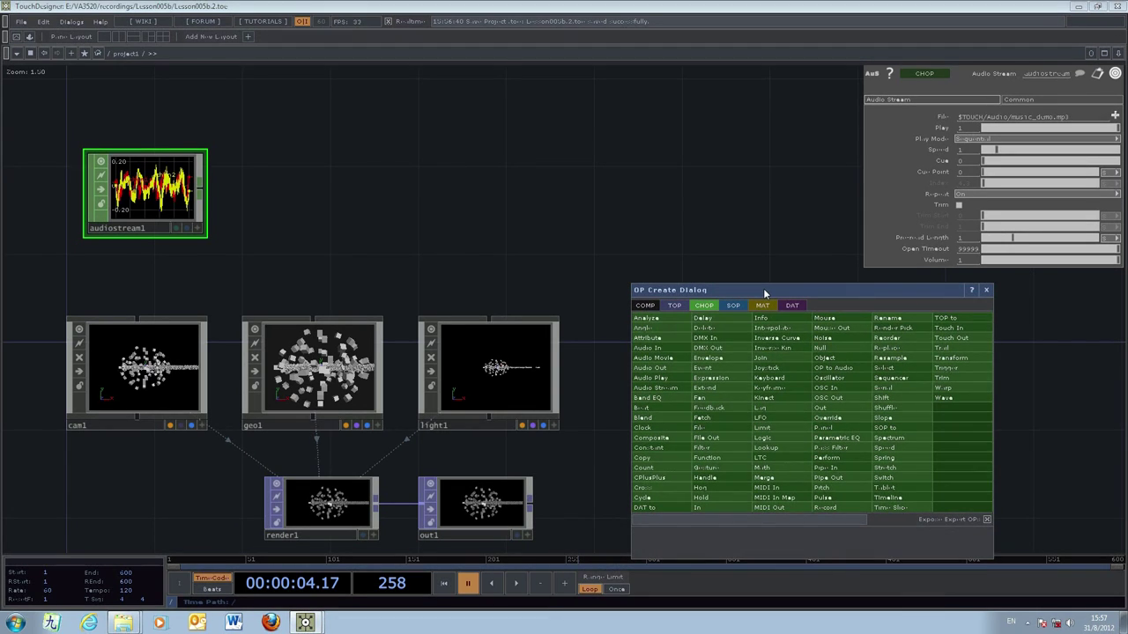
left_click(678, 369)
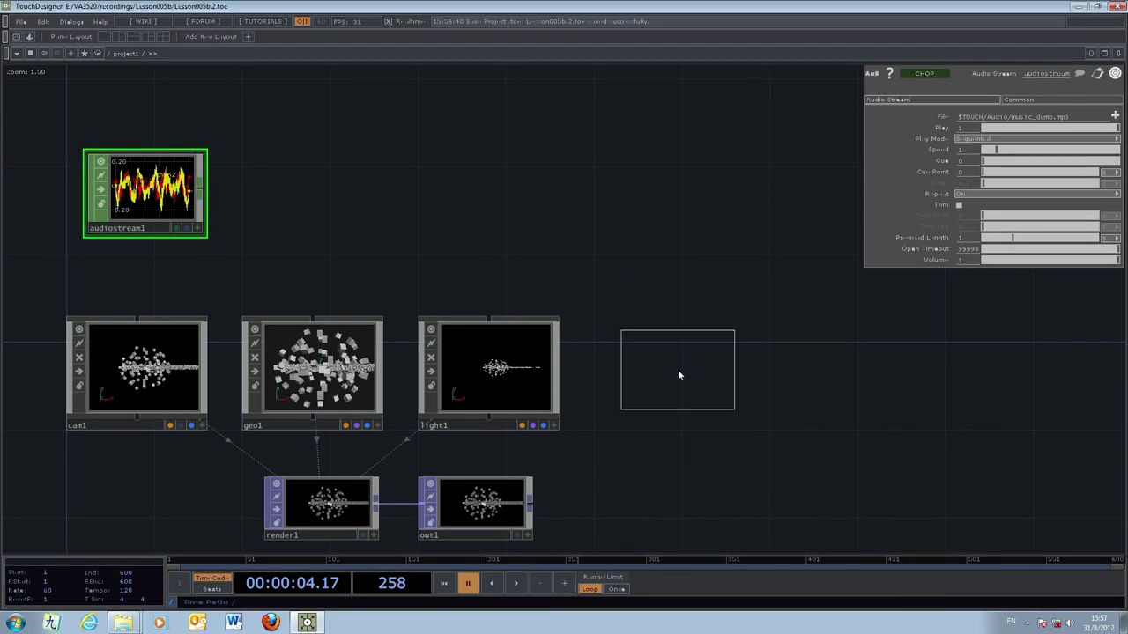
left_click(340, 148)
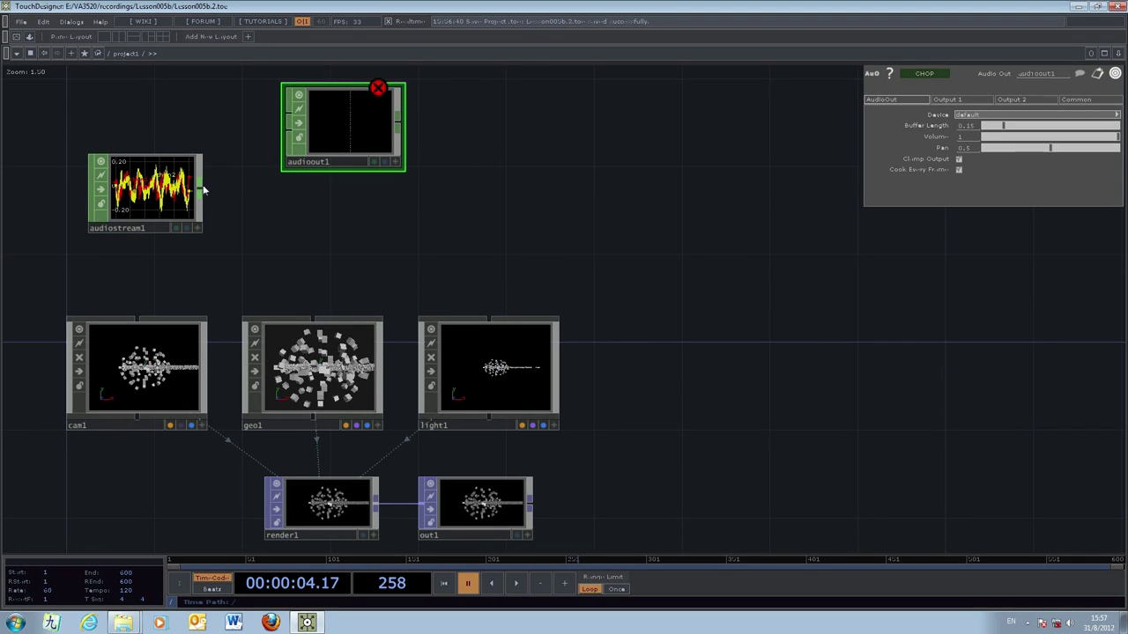
left_click_drag(202, 183, 284, 111)
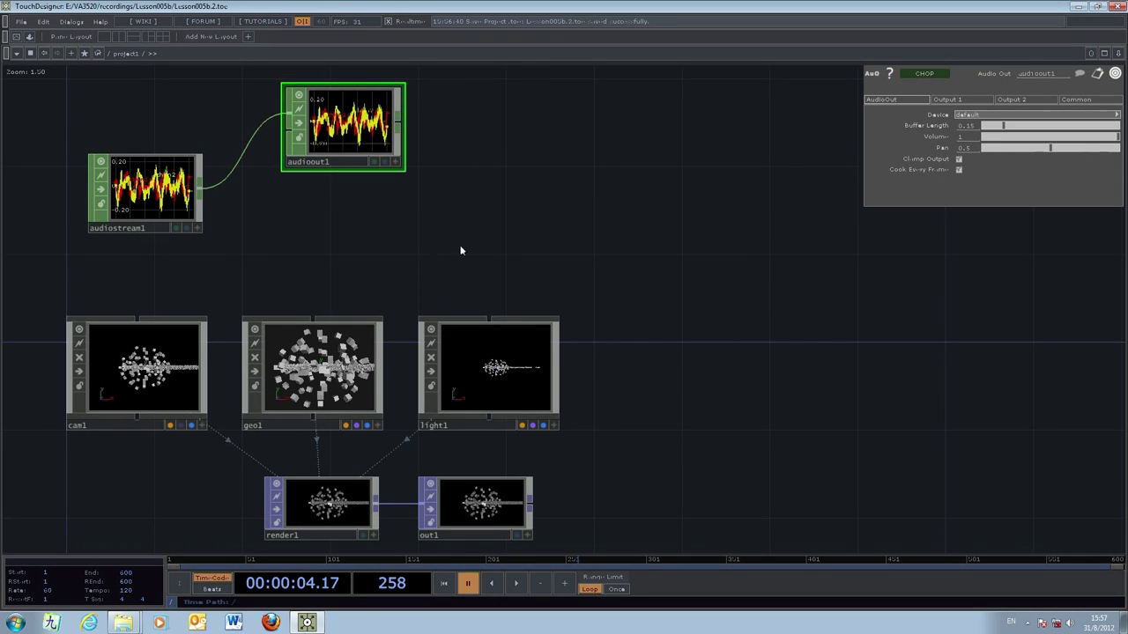
- Add a Pitch CHOP below audioout1 fed by audiostream1, and start the timeline playback
left_click_drag(554, 207, 676, 210)
key("Tab")
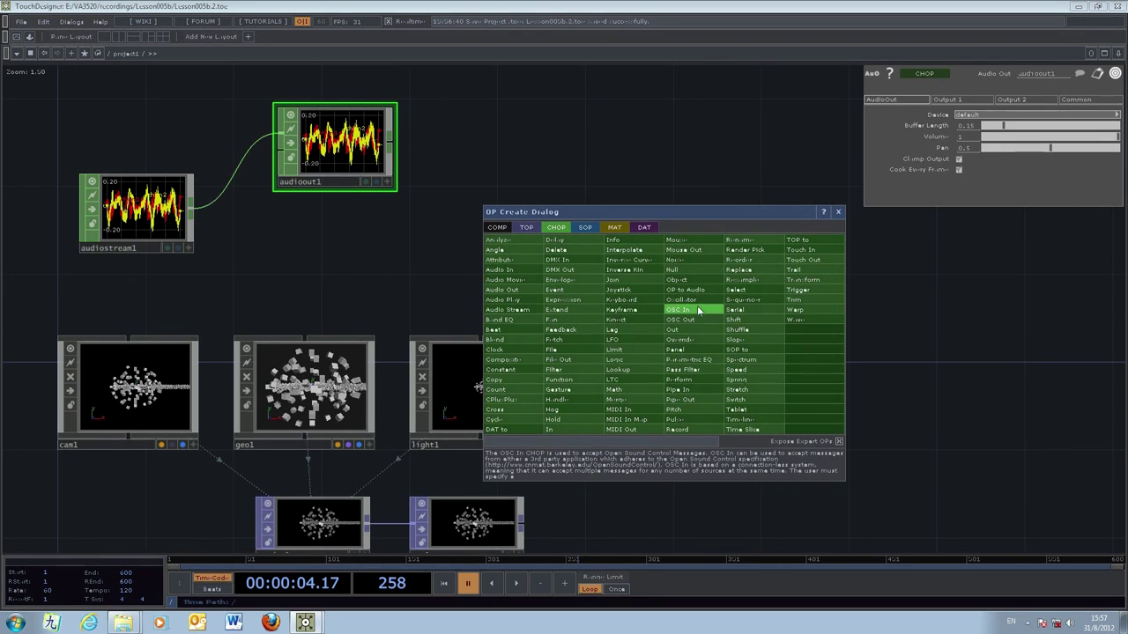
left_click(697, 403)
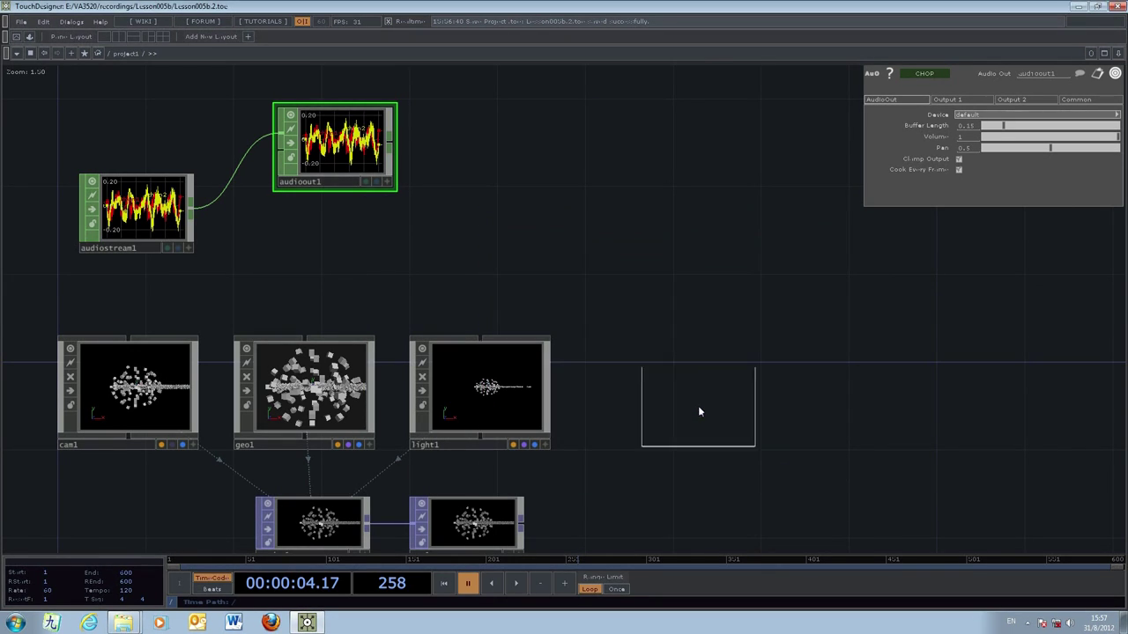
left_click(344, 259)
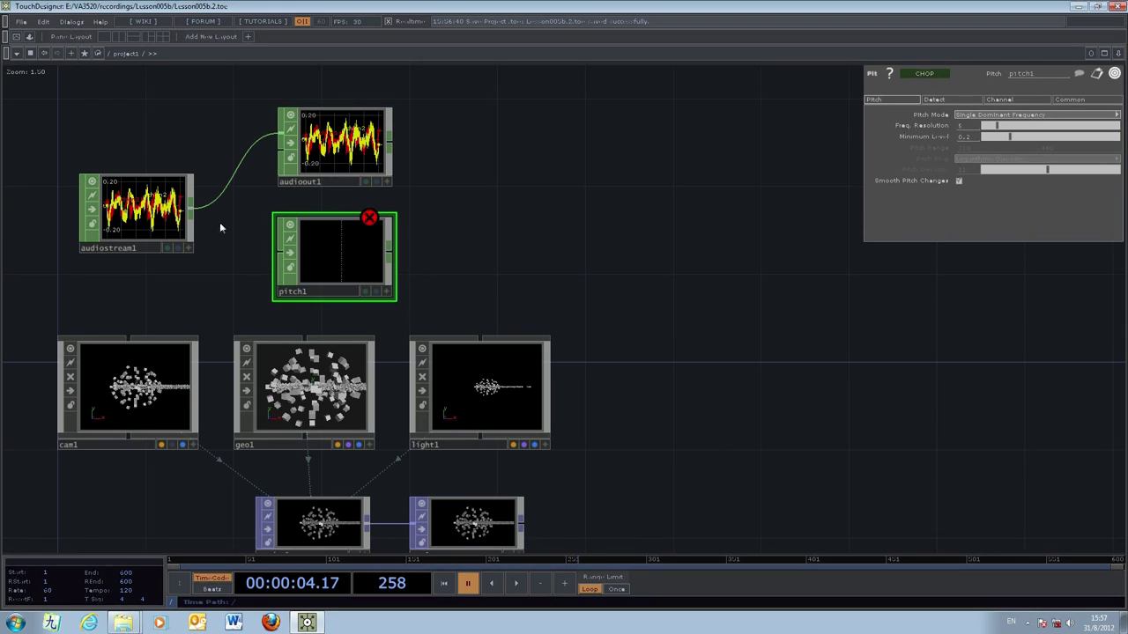
left_click(277, 252)
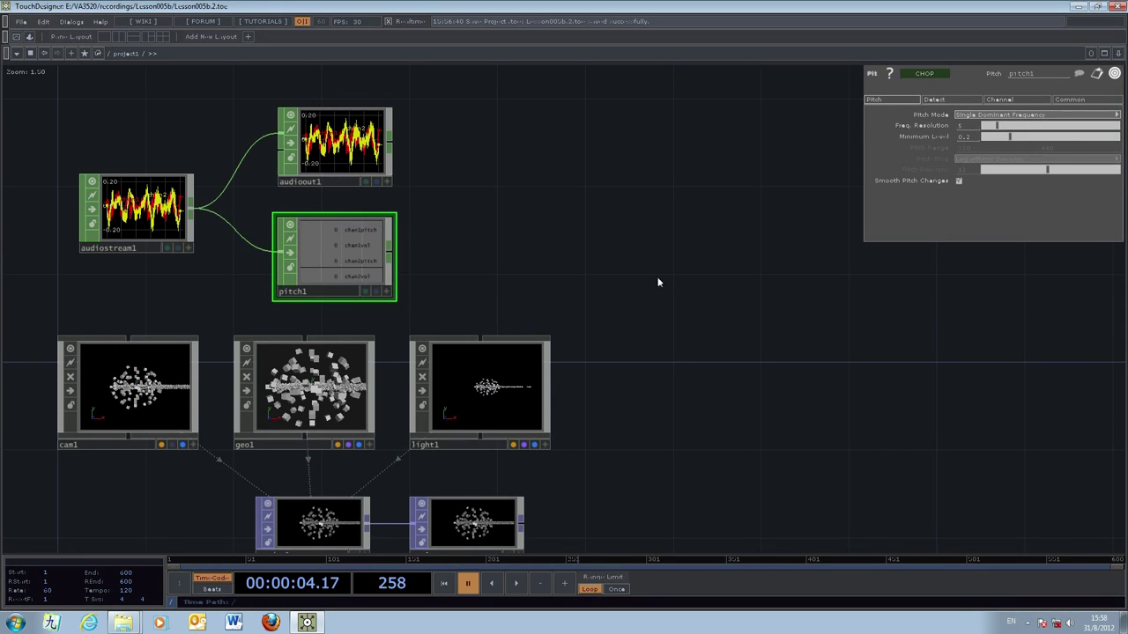
left_click_drag(660, 280, 676, 298)
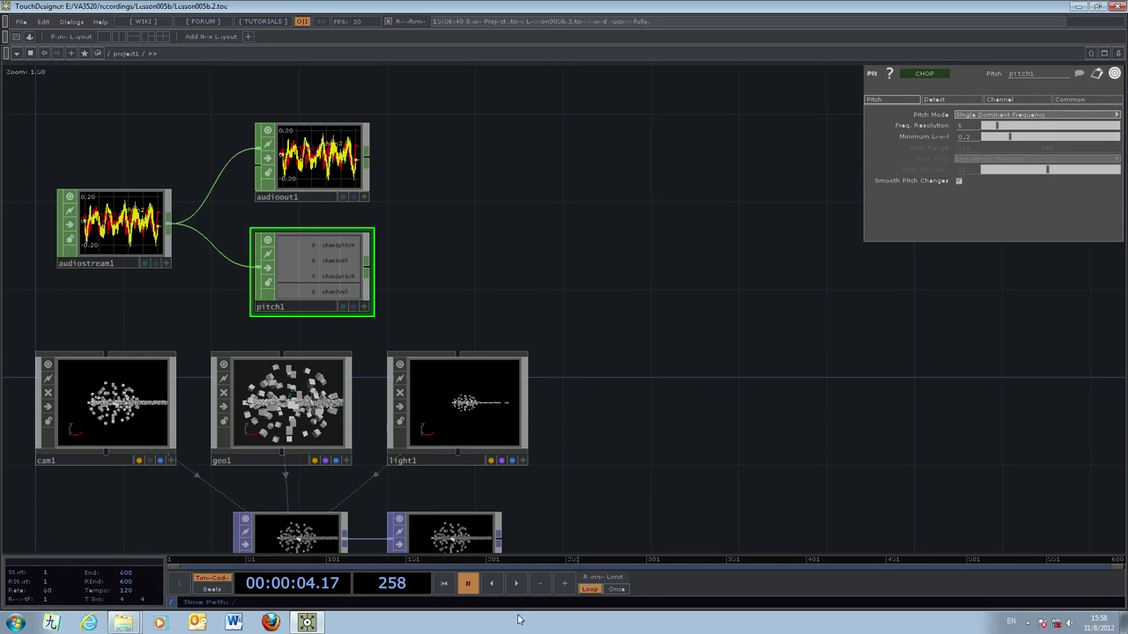
left_click(516, 582)
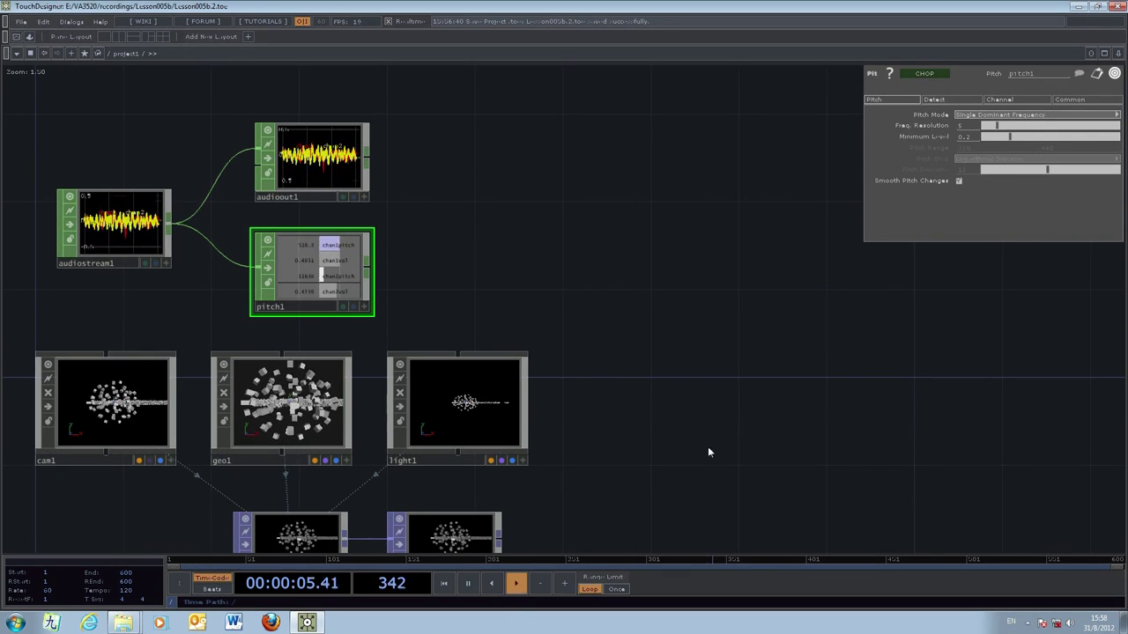
- Add a Select CHOP fed by pitch1 and set its Channel Names to *vol
key("Tab")
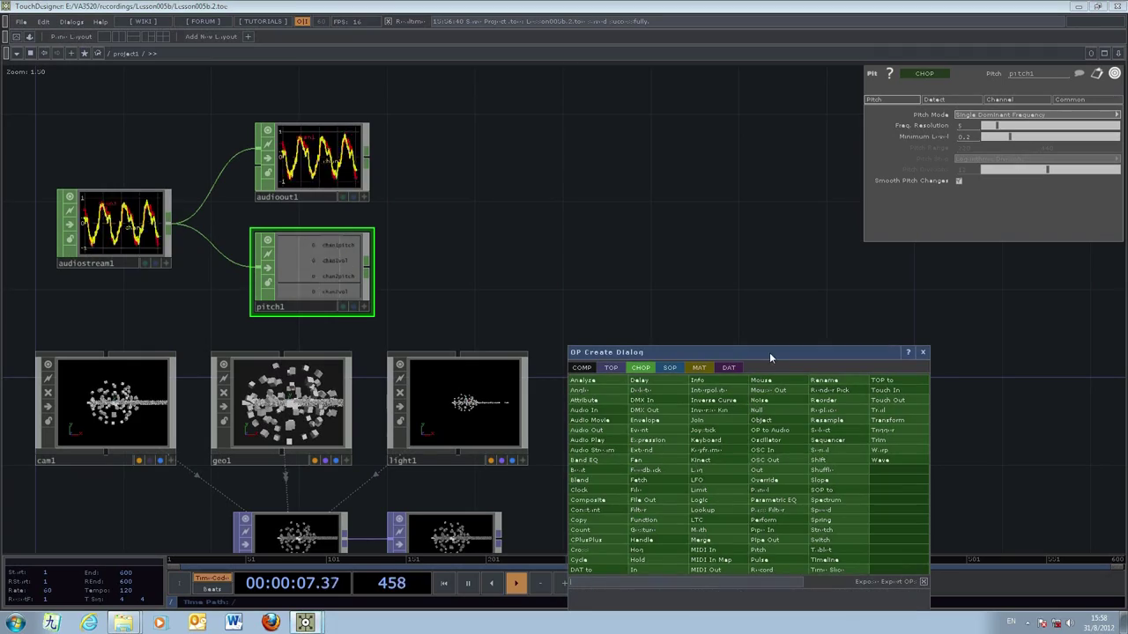
left_click_drag(769, 352, 812, 293)
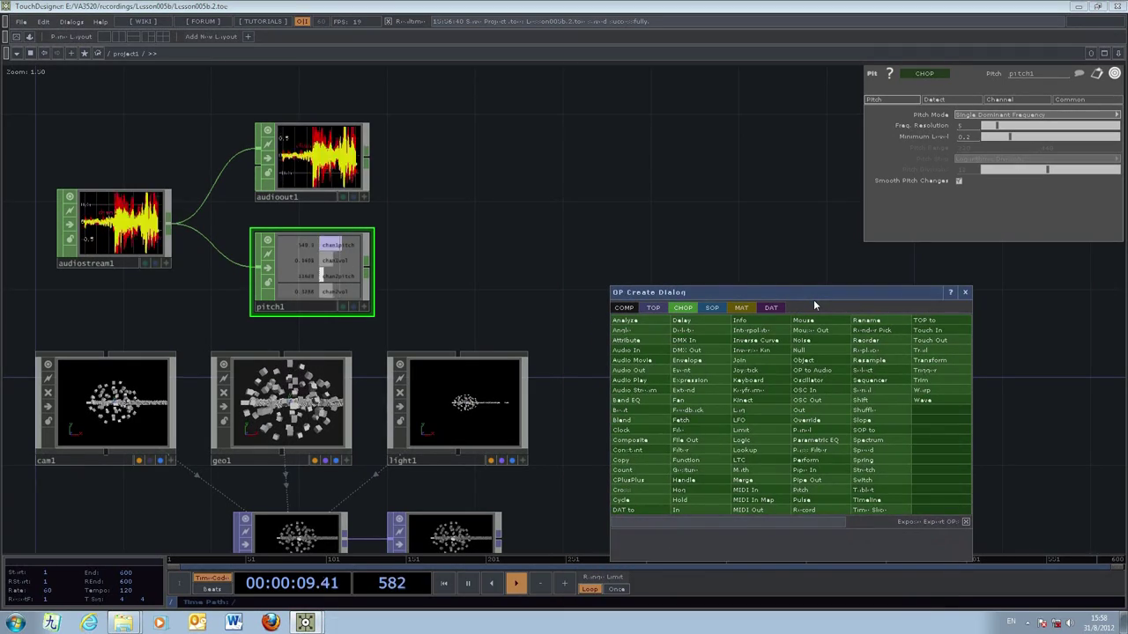
left_click(868, 360)
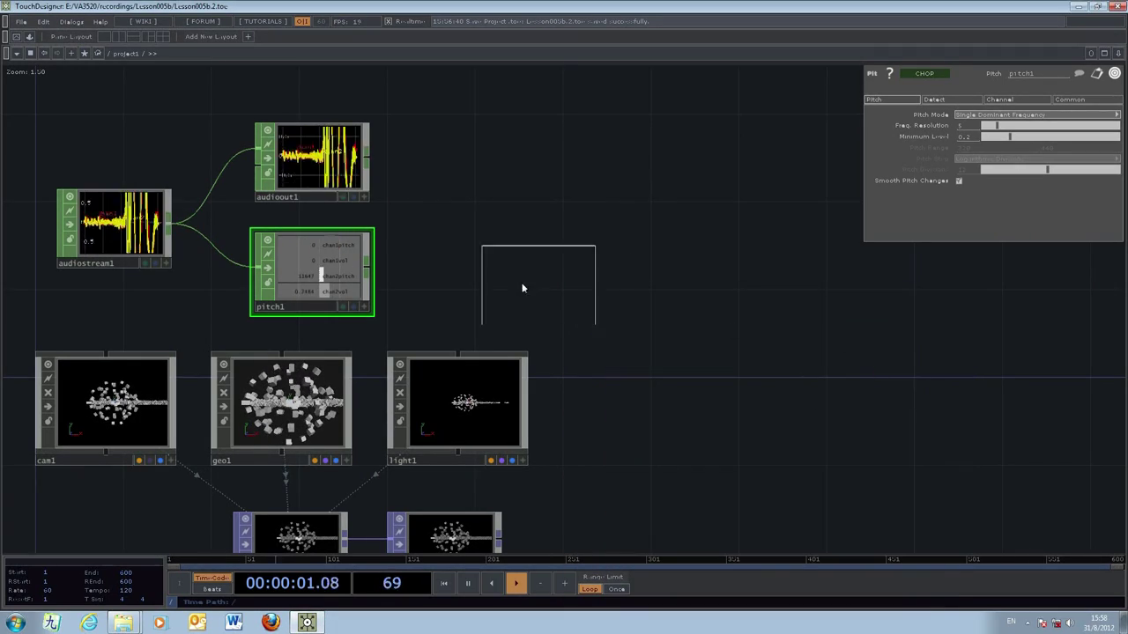
left_click(467, 274)
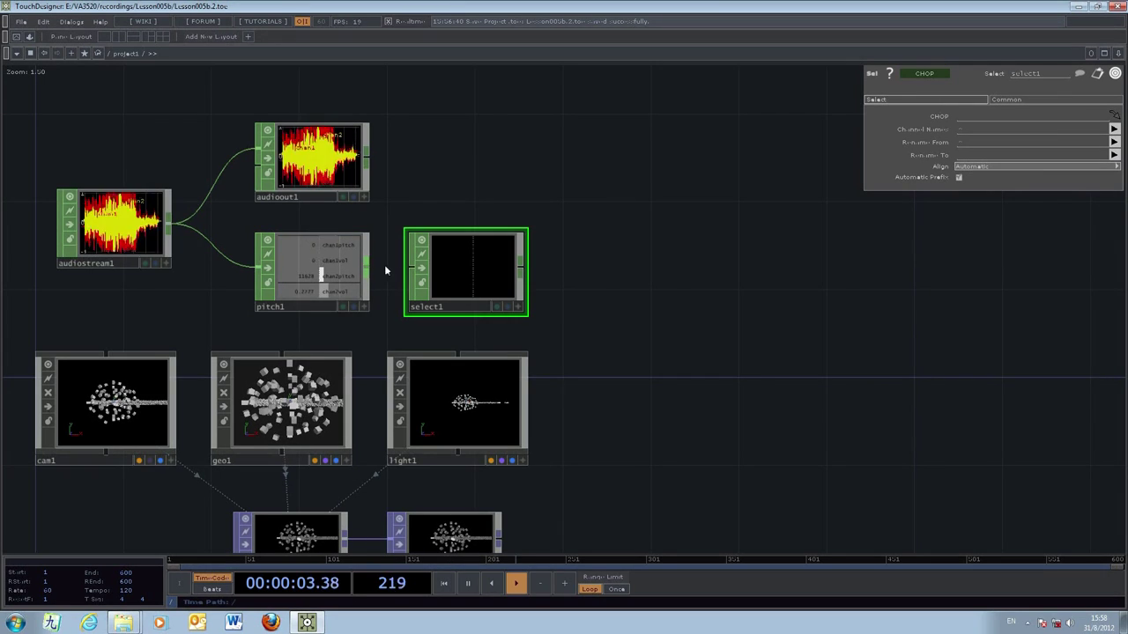
left_click_drag(365, 263, 440, 269)
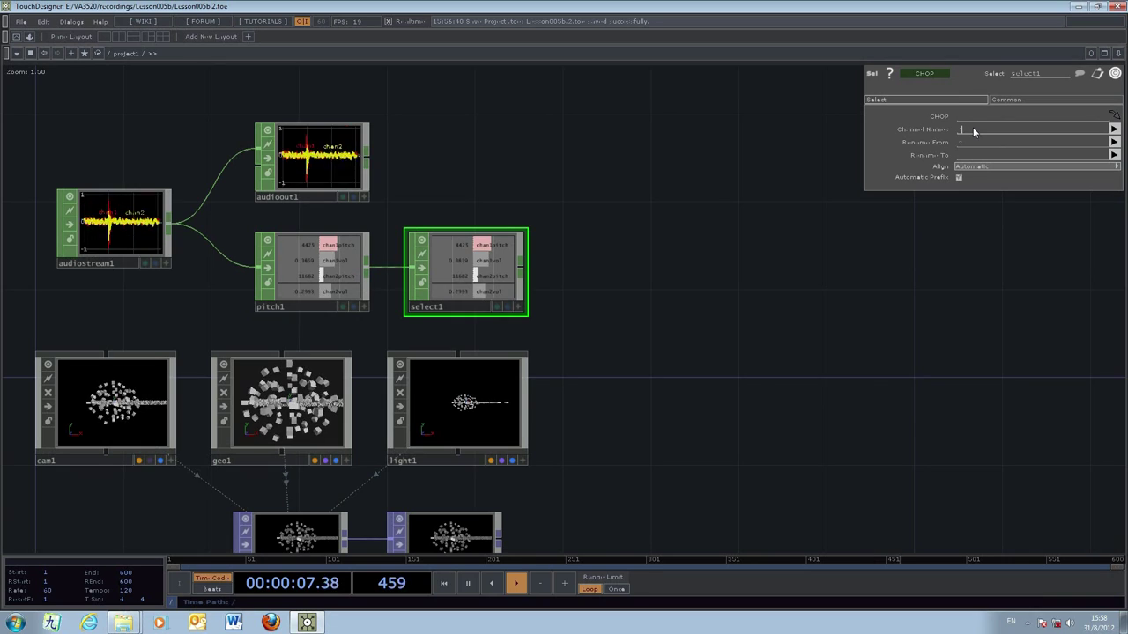
type("*vol")
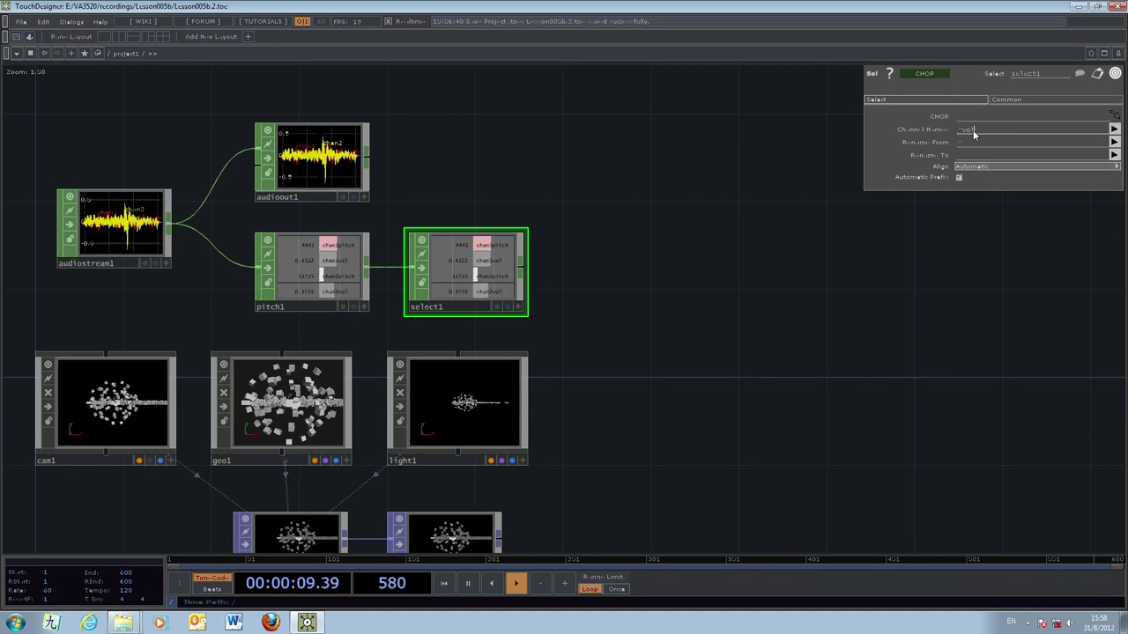
key("Return")
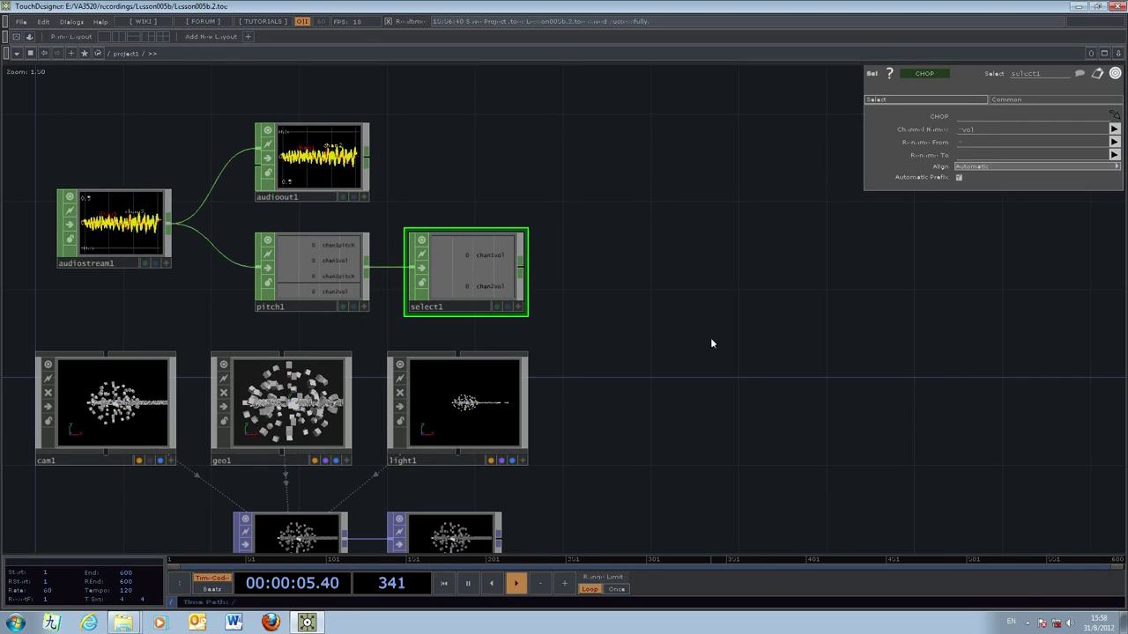
- Add a Math CHOP beside select1 and connect select1's output to it
key("Tab")
left_click_drag(737, 345, 910, 279)
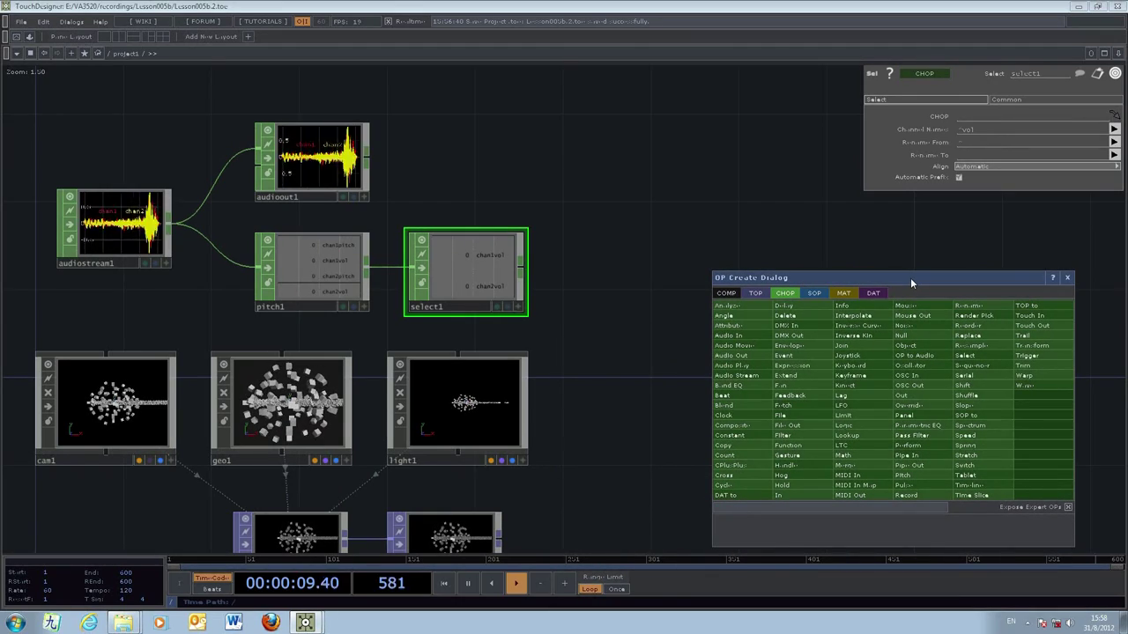
left_click(843, 418)
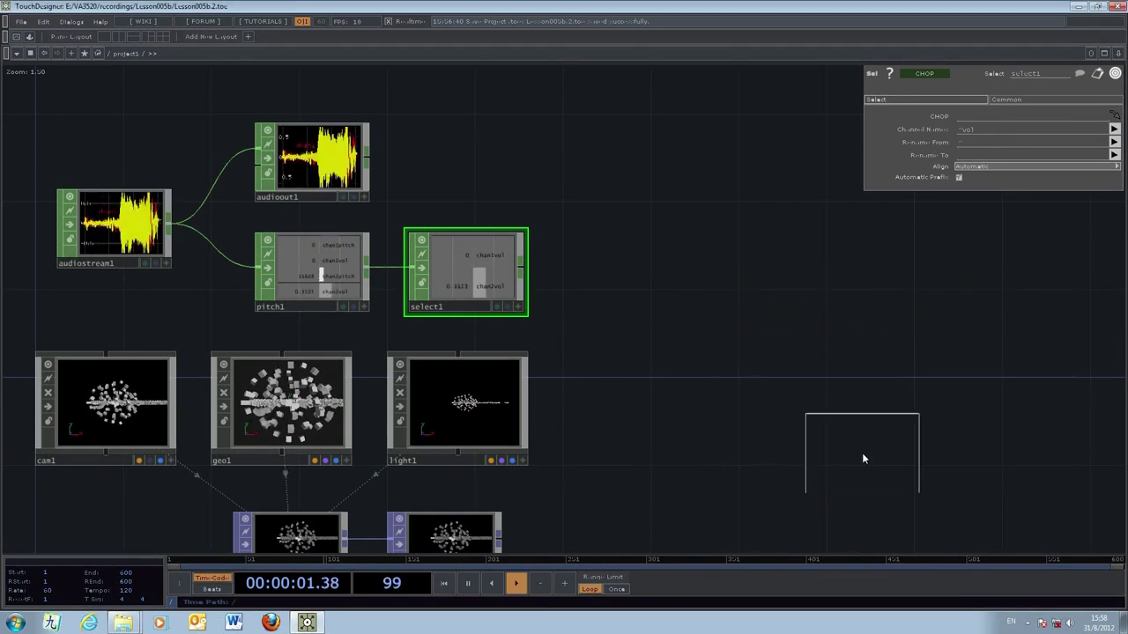
left_click(630, 275)
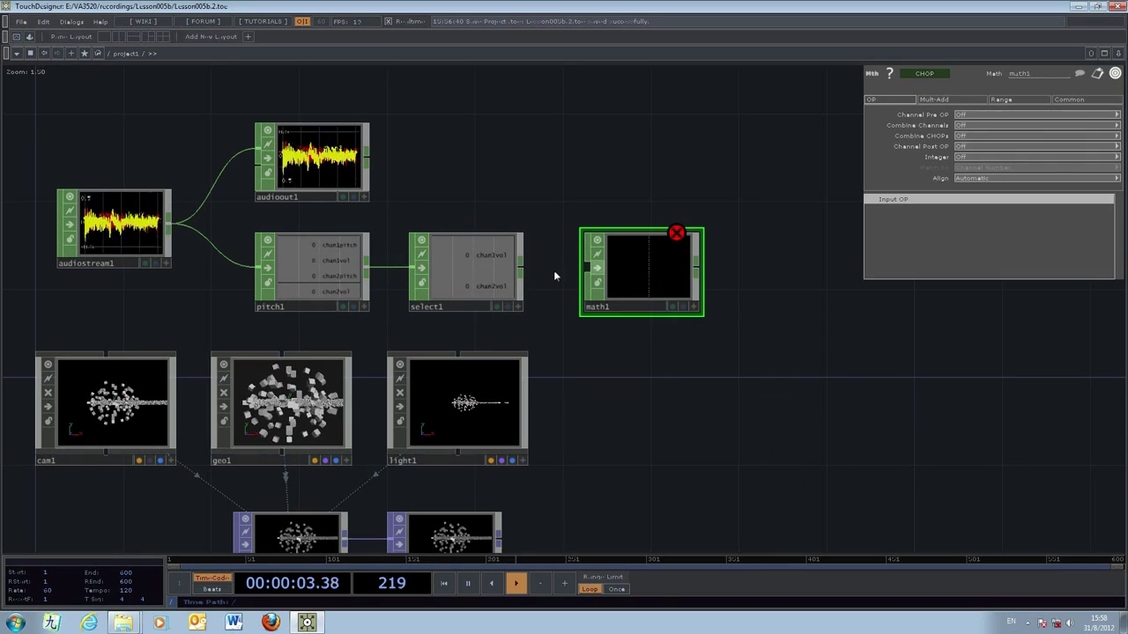
left_click_drag(522, 265, 587, 266)
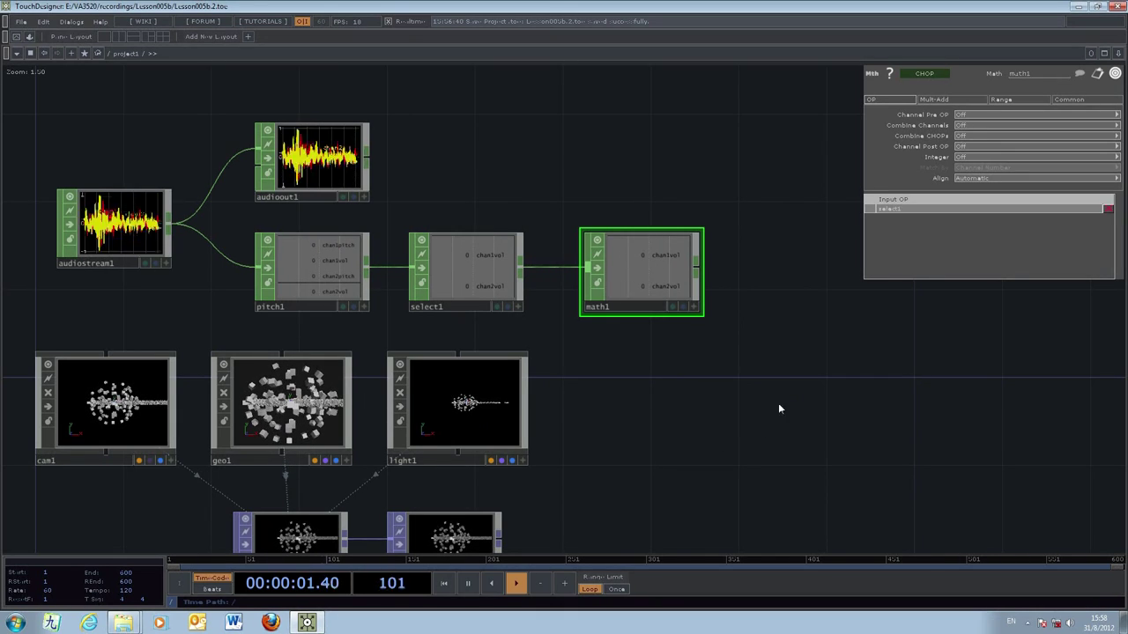
left_click_drag(819, 385, 749, 395)
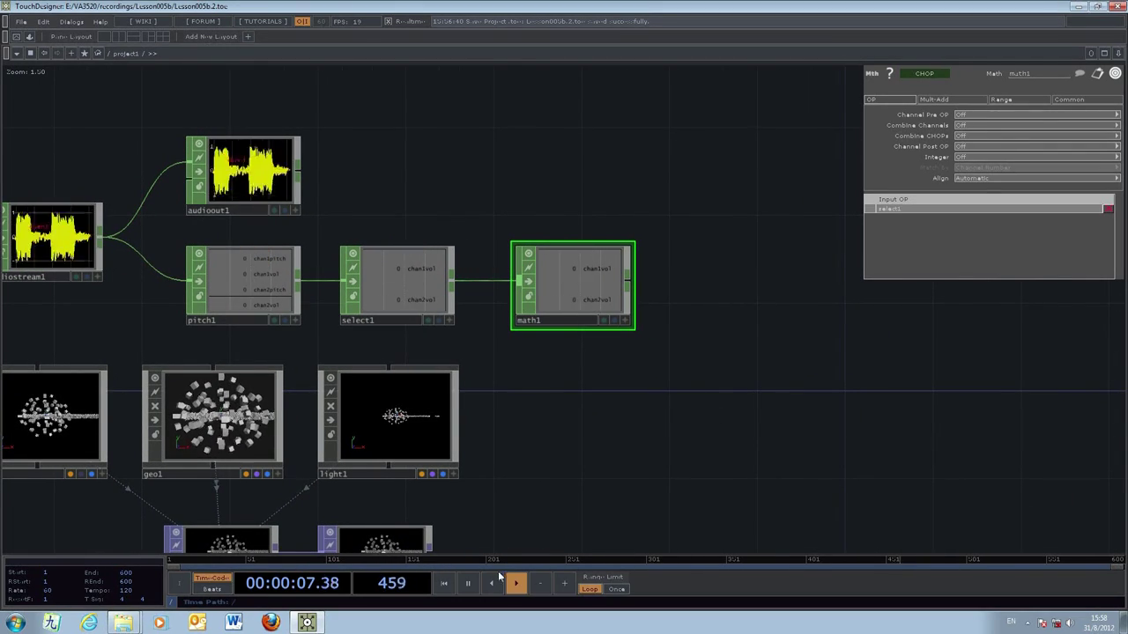
- Pause the timeline and set math1's Multiply to 2
left_click(469, 582)
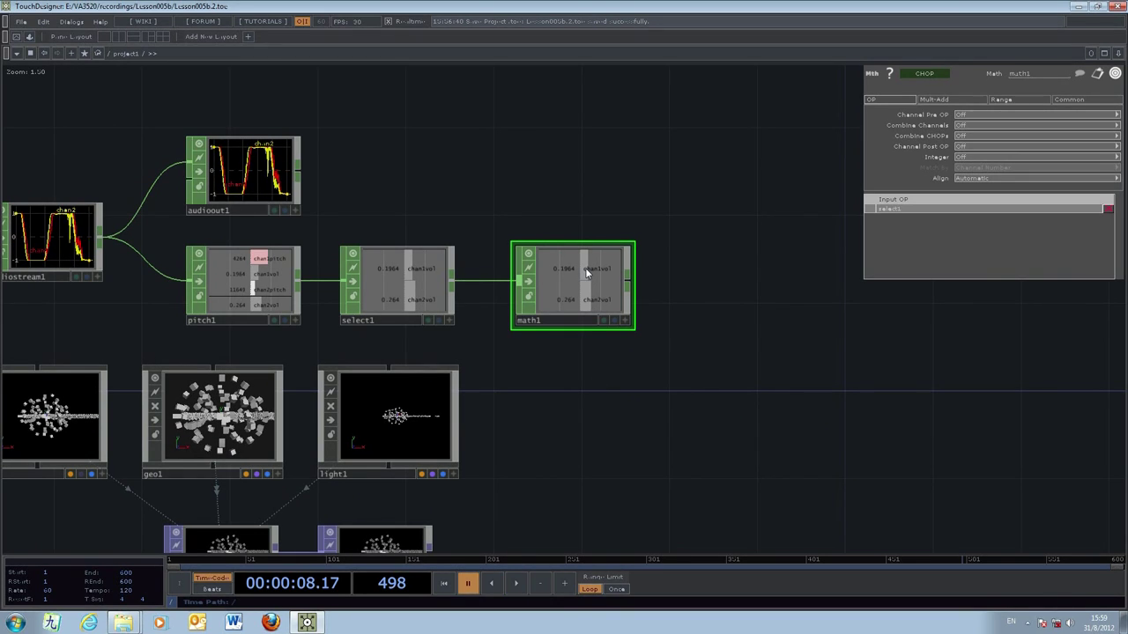
left_click(212, 410)
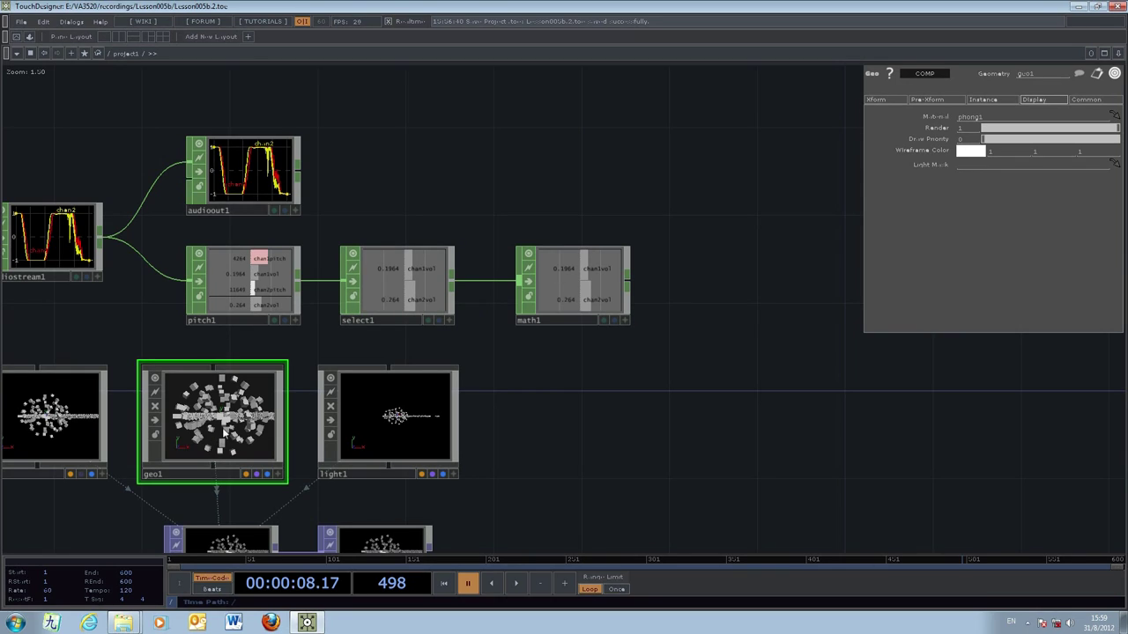
left_click_drag(736, 370, 710, 378)
left_click(540, 318)
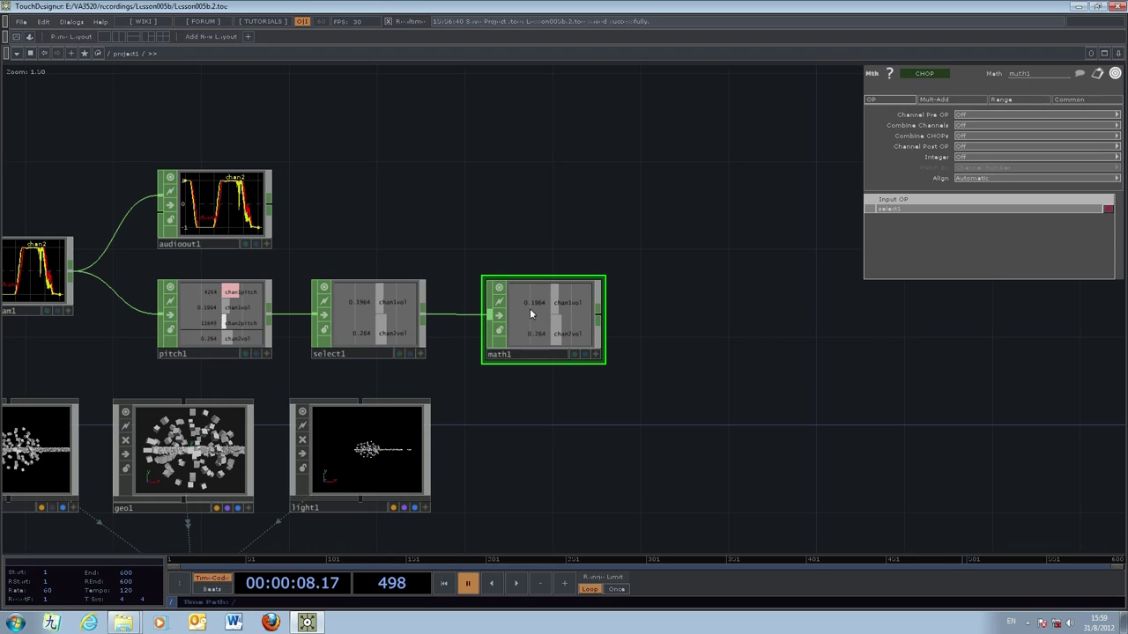
left_click(955, 99)
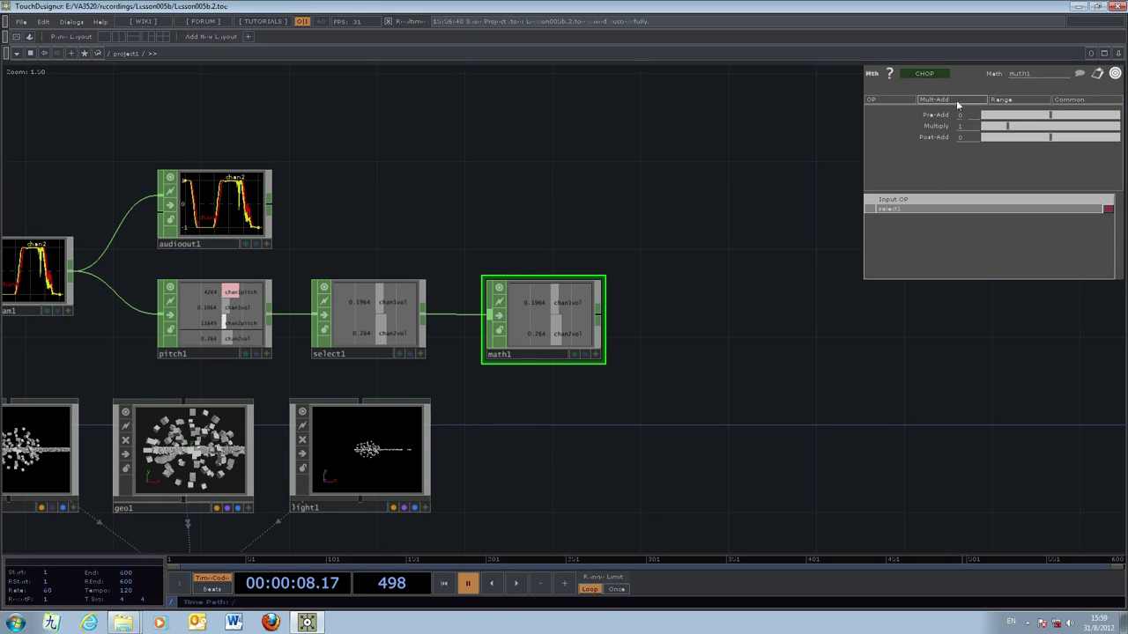
left_click(959, 126)
type("2")
key("Return")
- Save the project and hide the parameter window of the project1 network
left_click(20, 21)
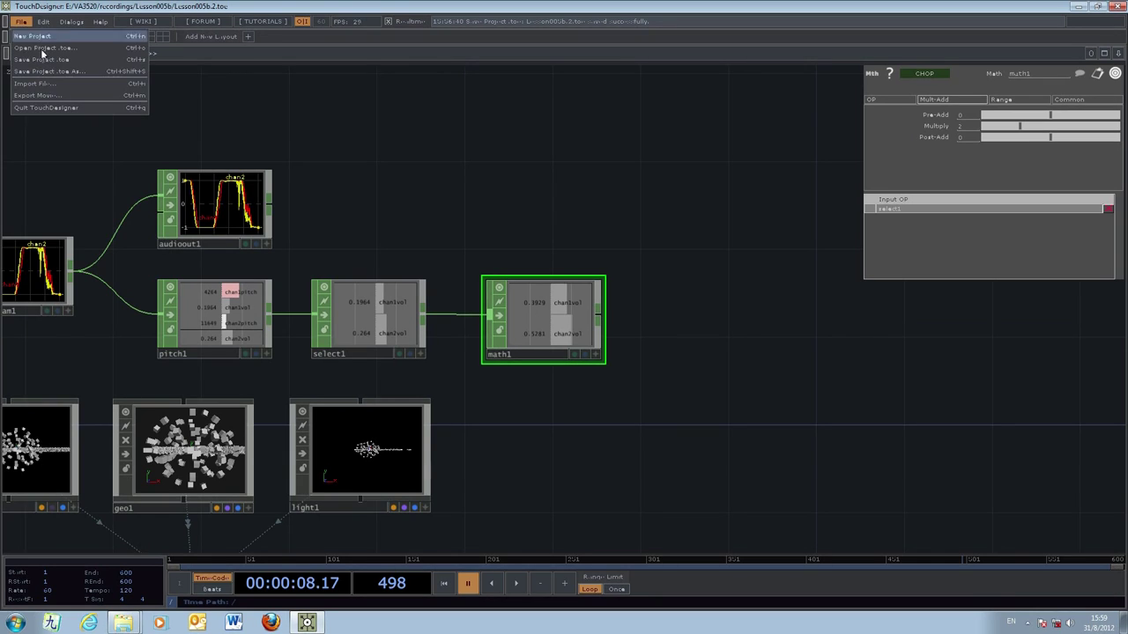
left_click(48, 60)
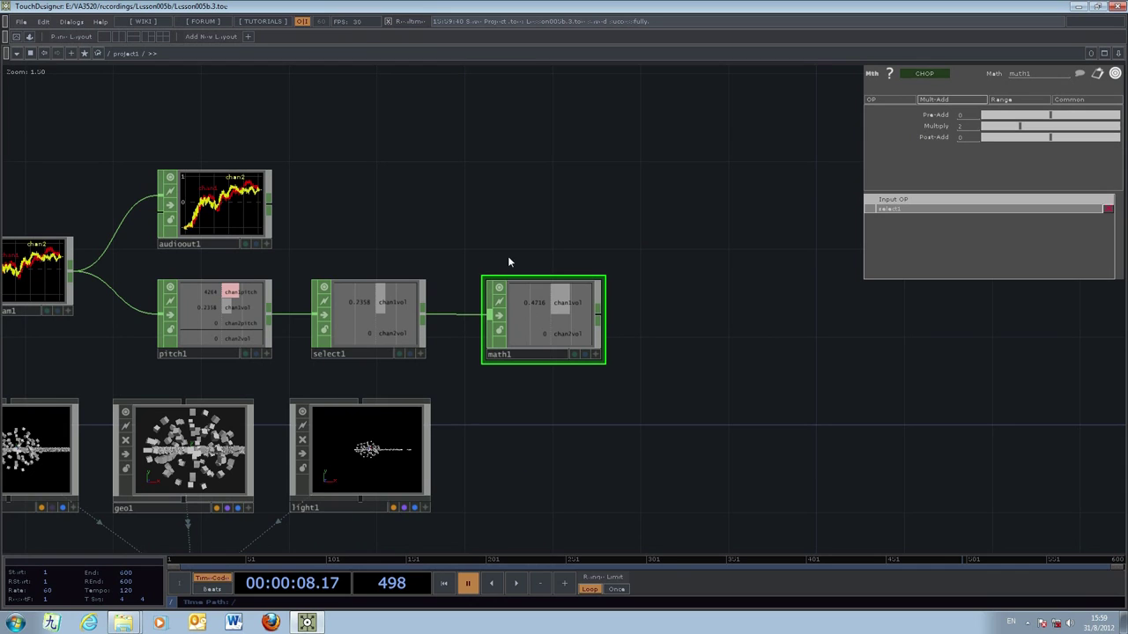
left_click_drag(848, 392, 808, 388)
key("p")
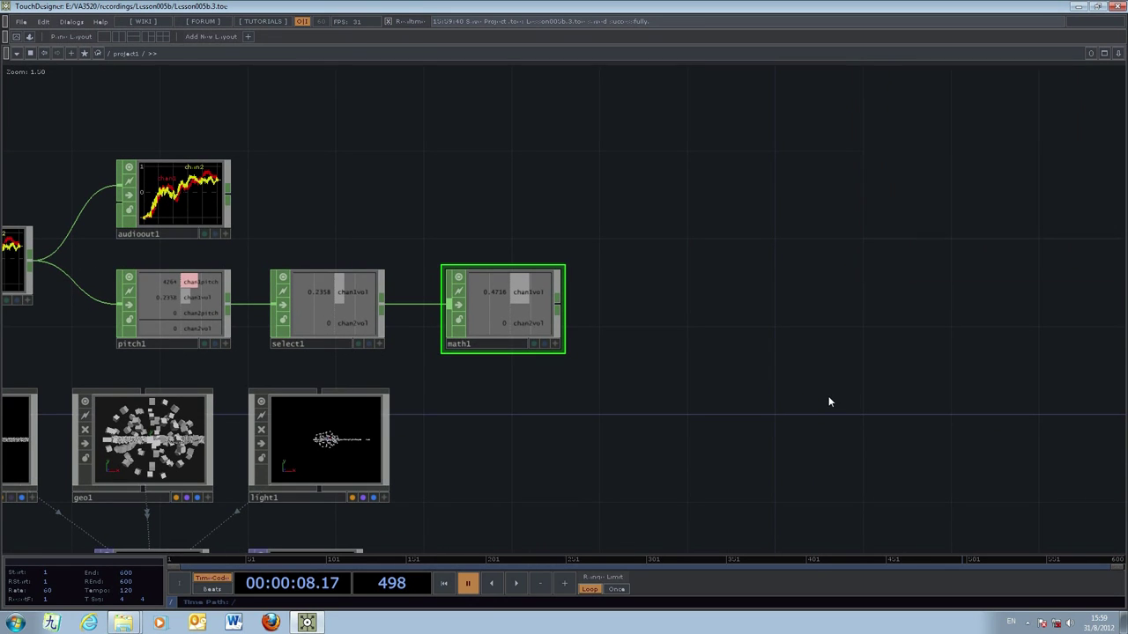
left_click_drag(622, 416, 583, 359)
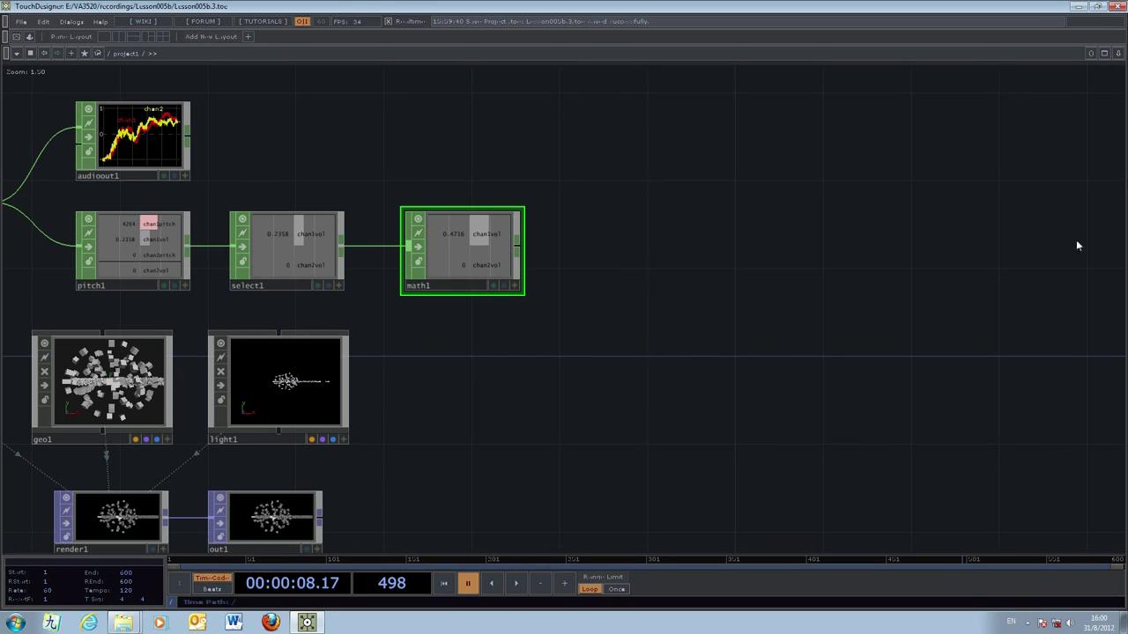
- Split the network pane left/right and enter the geo1 network in the new pane
left_click(1118, 53)
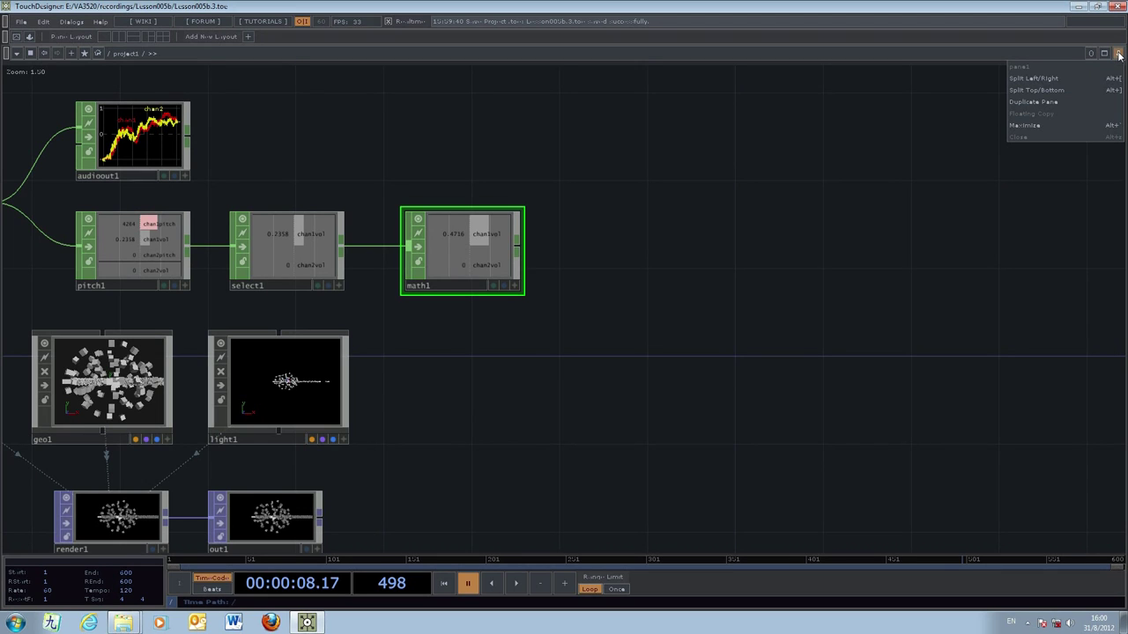
left_click(1069, 78)
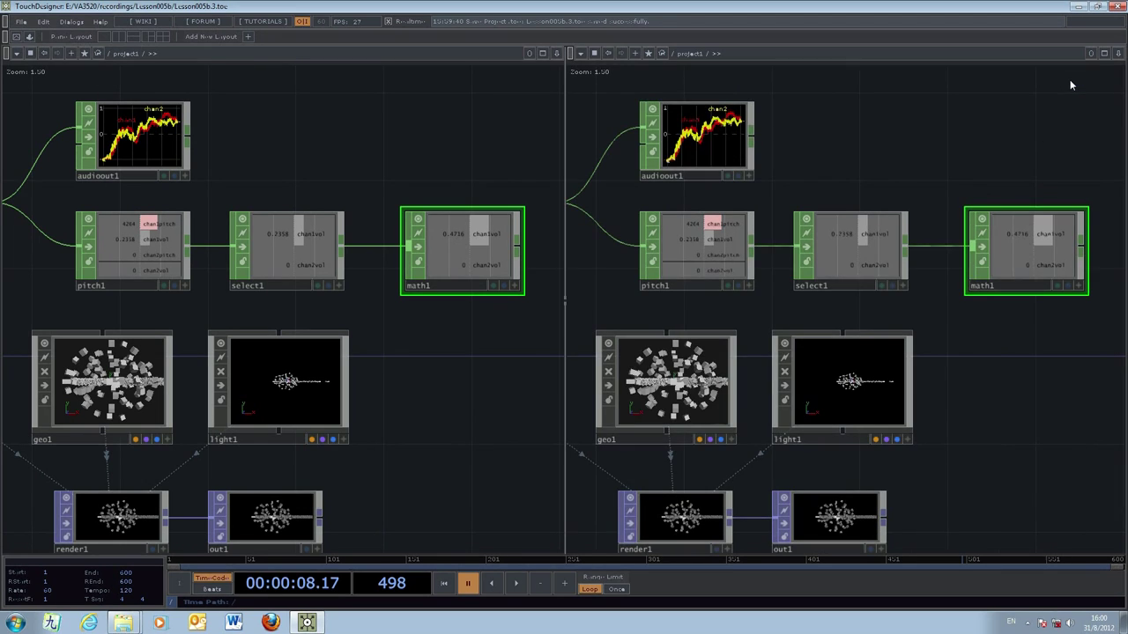
mouse_move(1034, 388)
left_mouse_down()
mouse_move(1007, 370)
mouse_move(1014, 360)
mouse_move(1029, 371)
left_mouse_up()
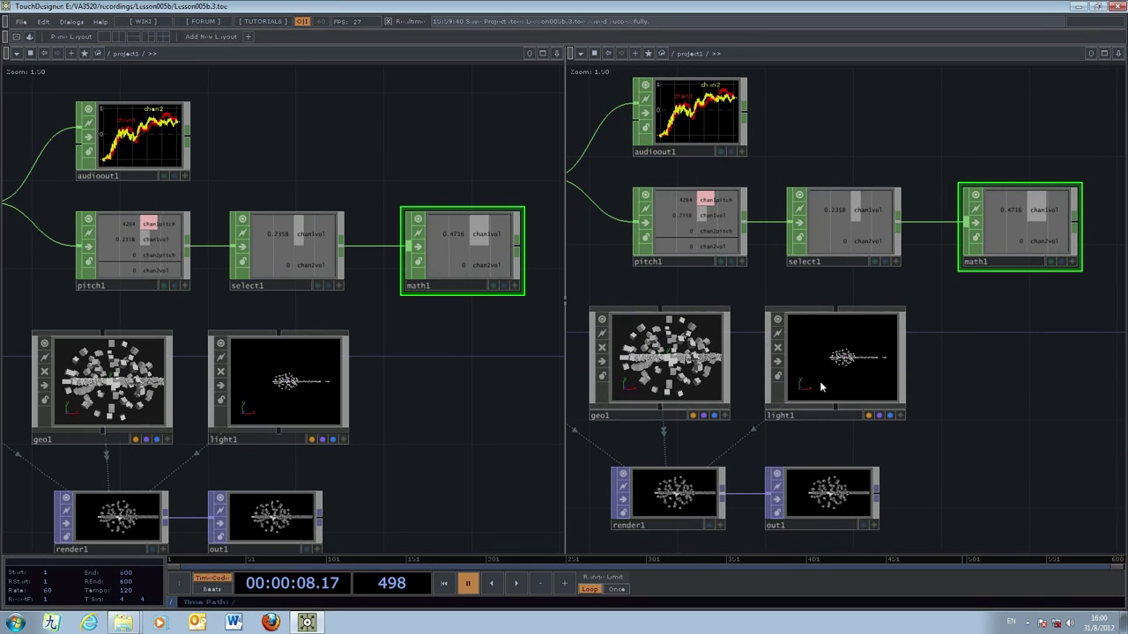
double_click(669, 364)
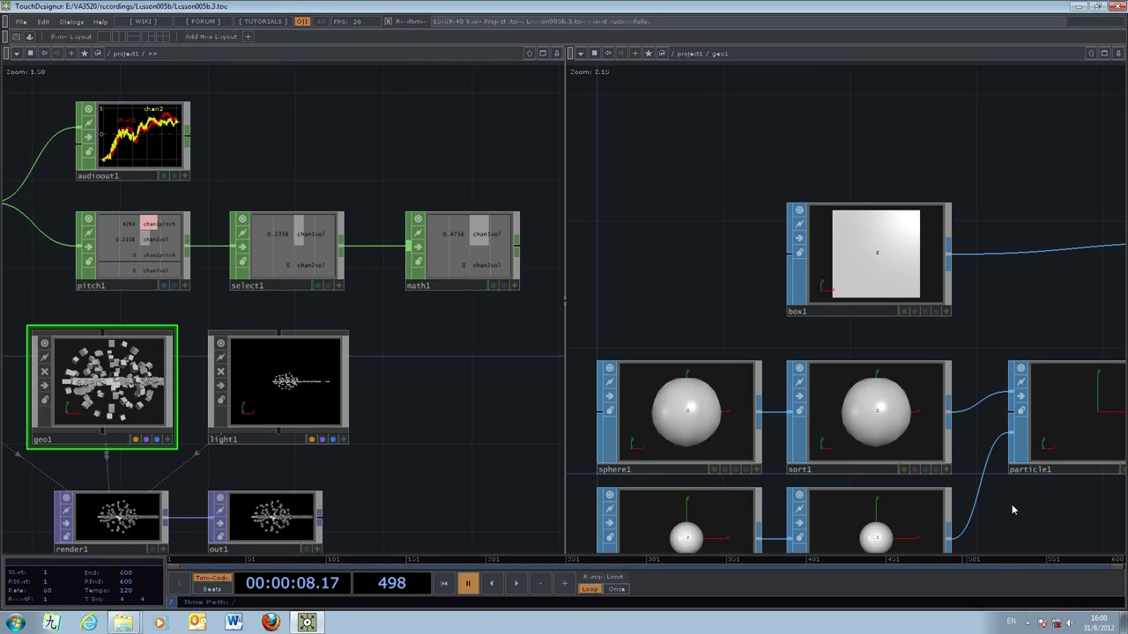
- Select force1 inside geo1 and show its parameters
left_click_drag(1038, 520, 870, 368)
left_click(701, 401)
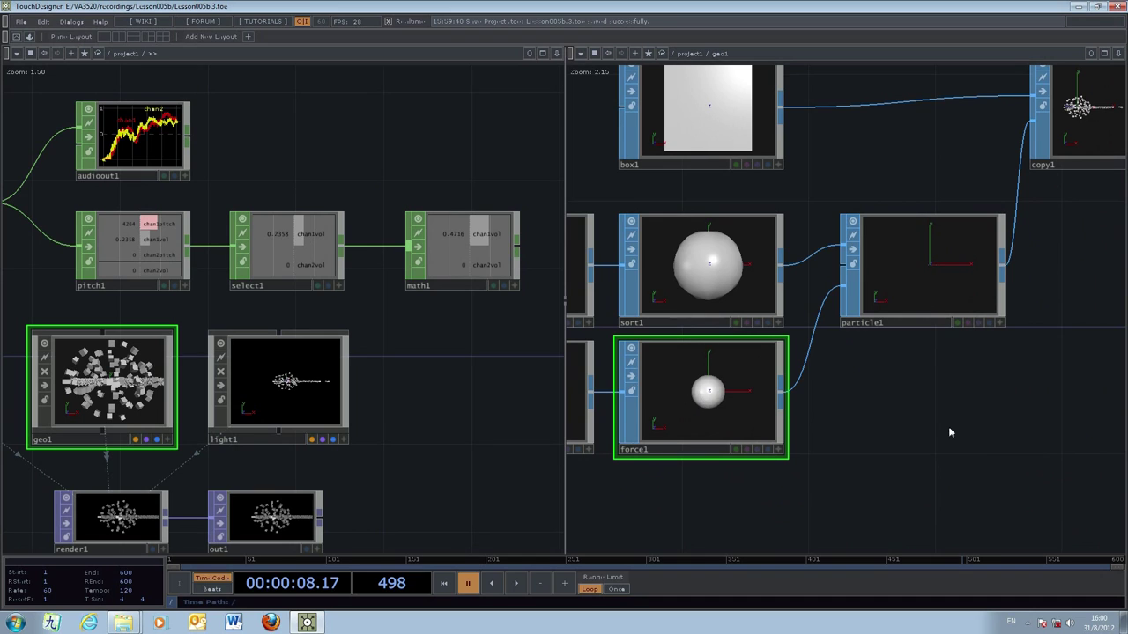
left_click_drag(954, 428, 930, 465)
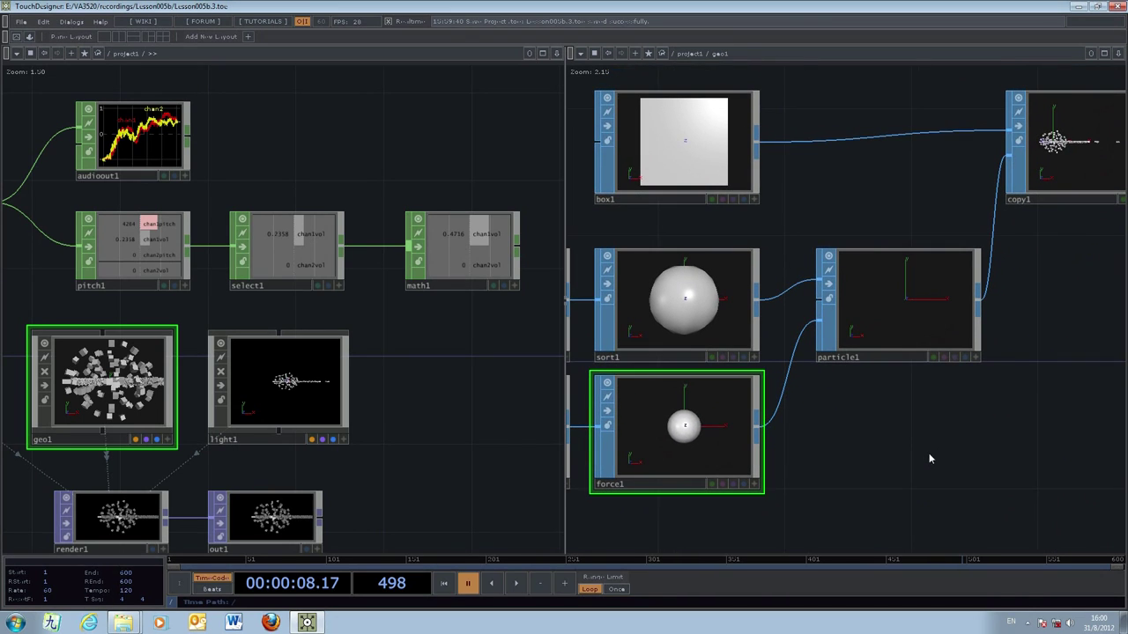
key("p")
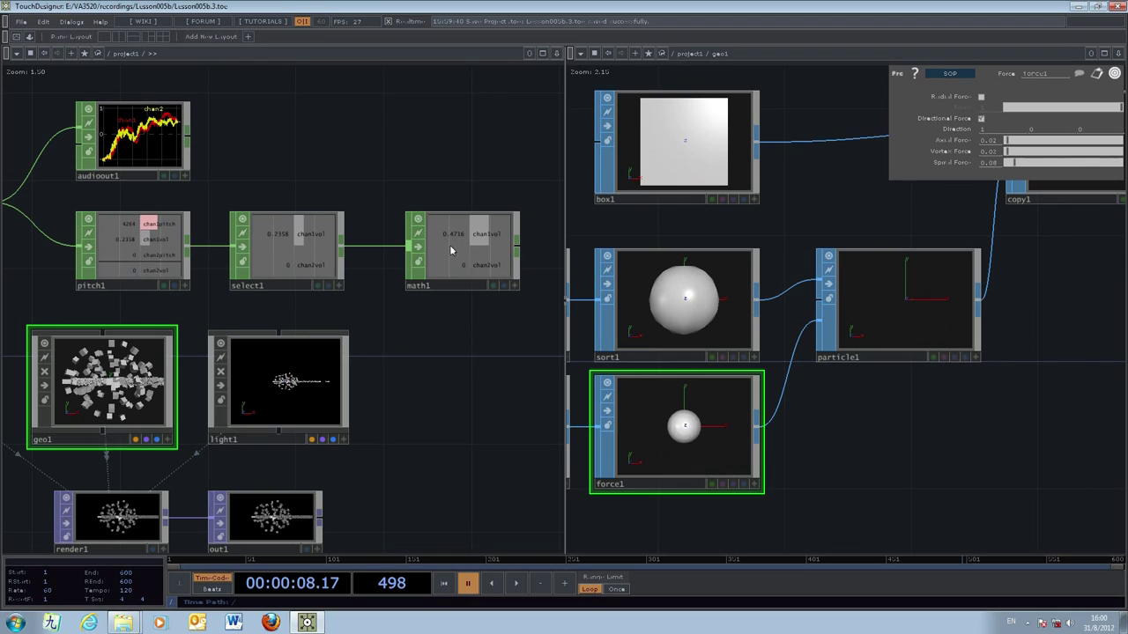
- Export math1's chan1vol channel to force1's Axial Force parameter, making math1's viewer active only for the export
left_click(515, 287)
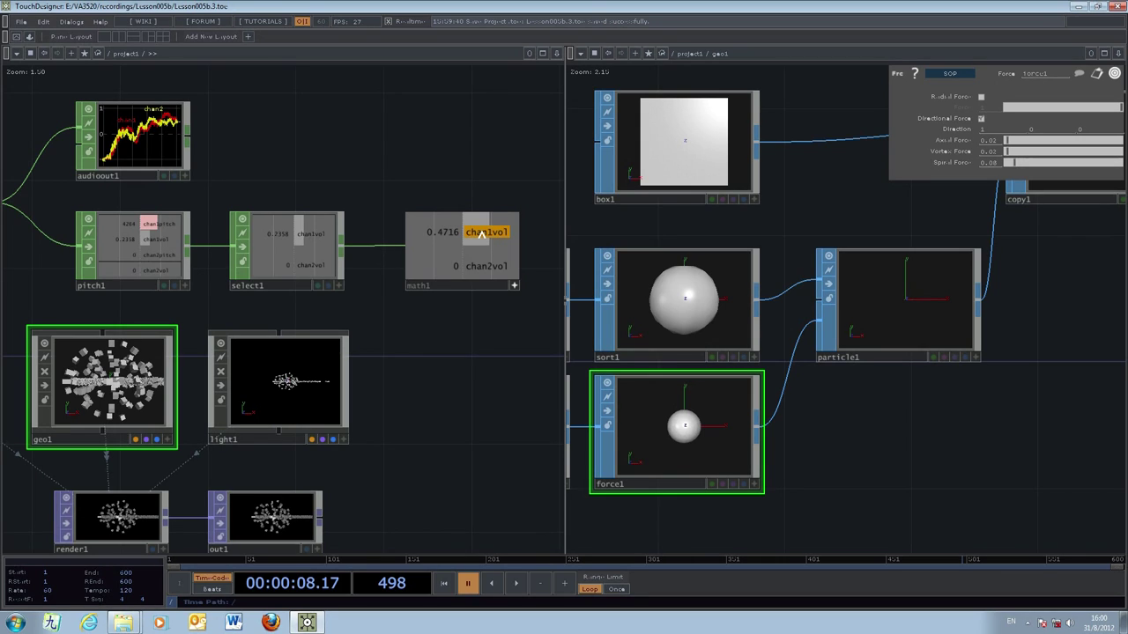
left_click_drag(481, 233, 987, 139)
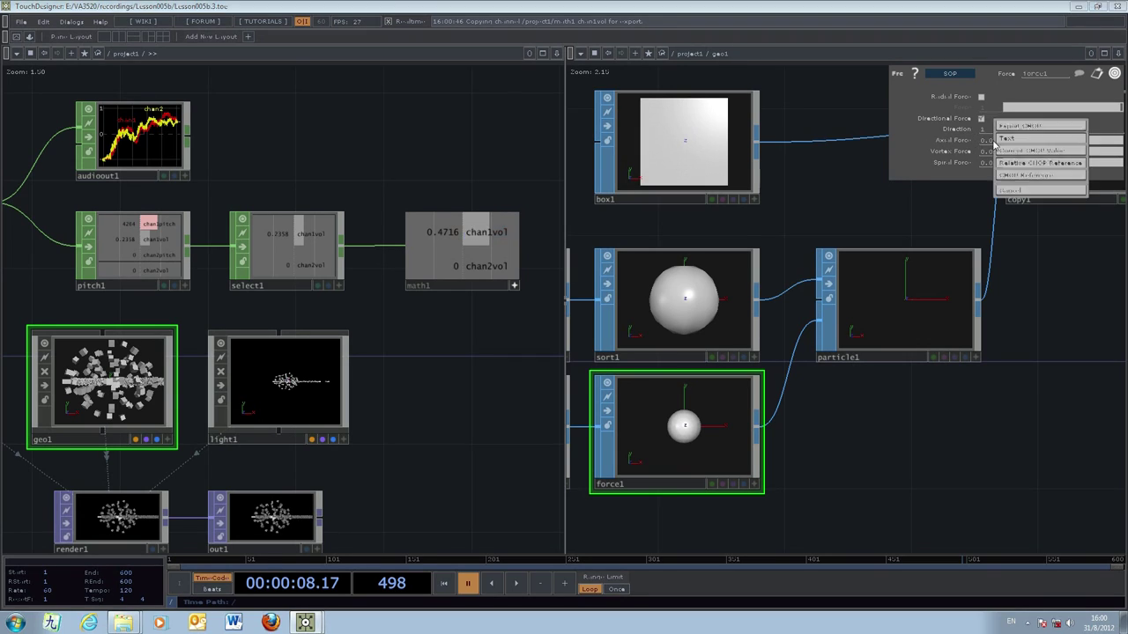
left_click(1012, 128)
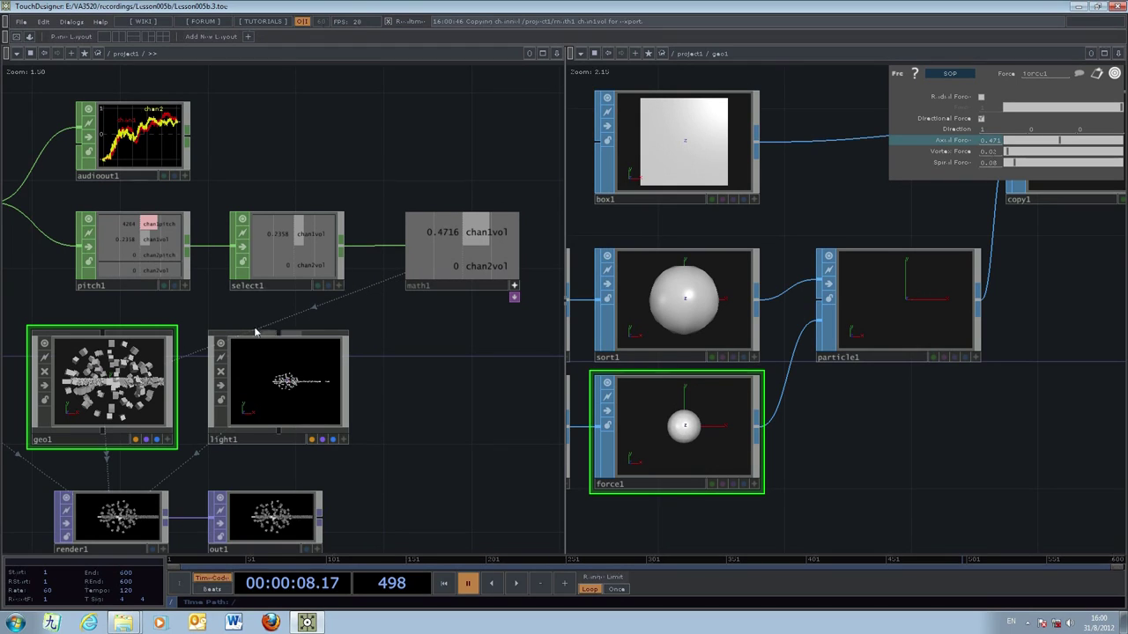
left_click(514, 285)
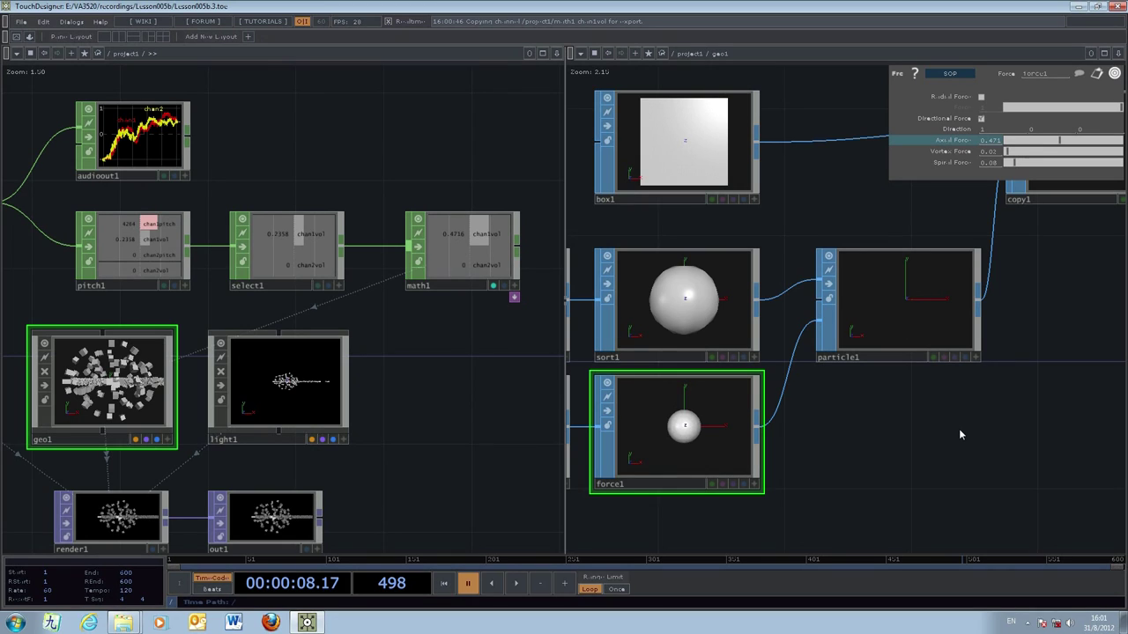
- Close the geo1 network pane and start the timeline playback
left_click(1119, 54)
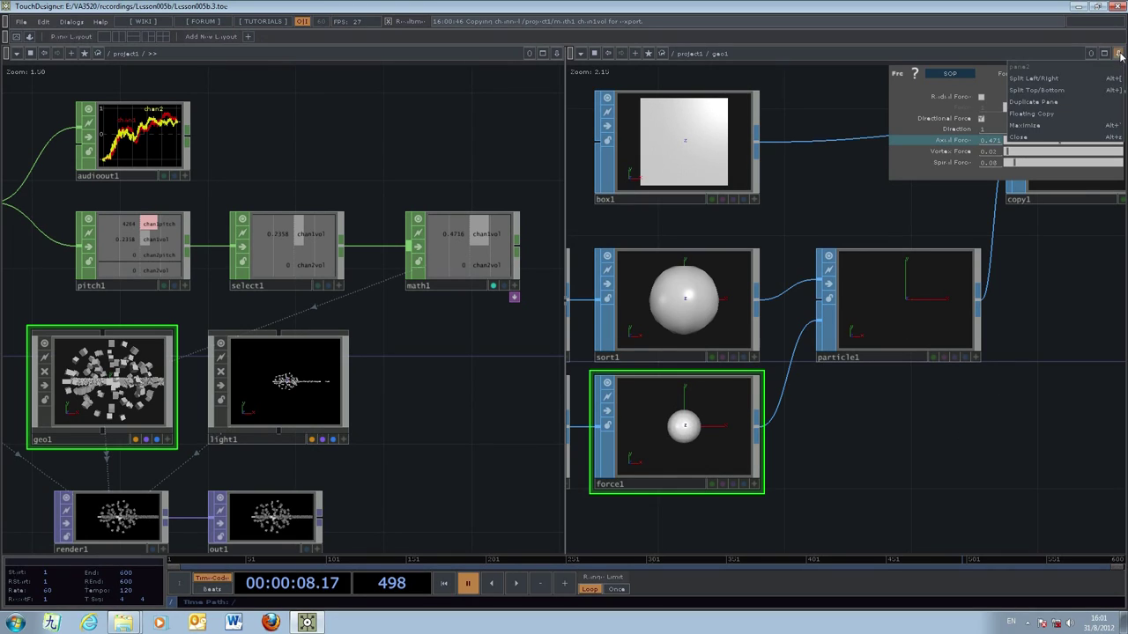
left_click(1062, 138)
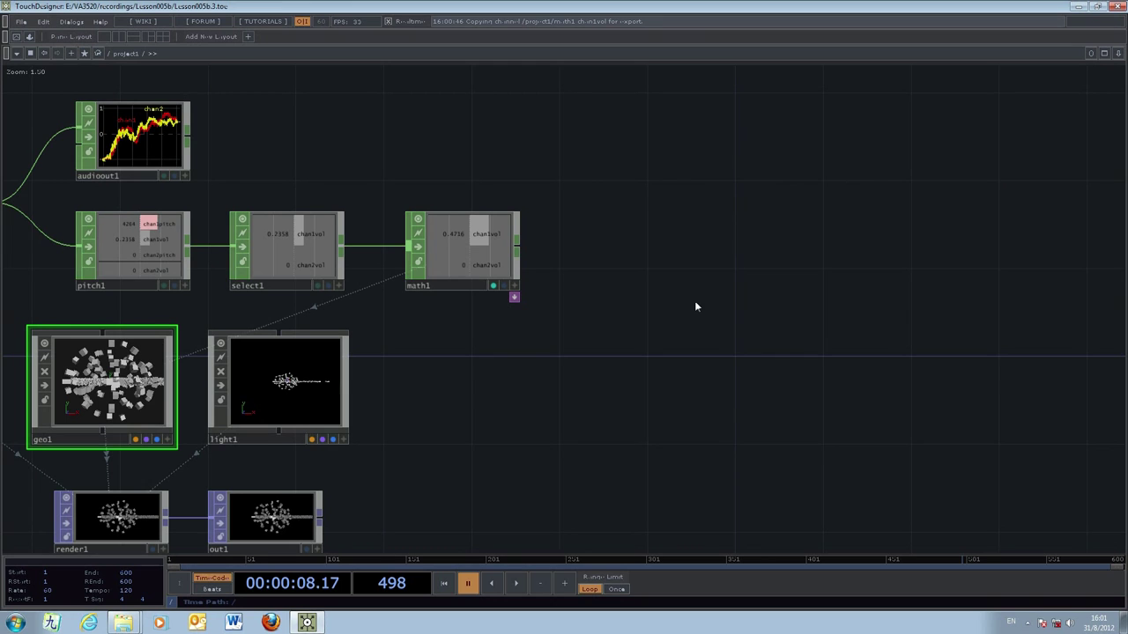
left_click_drag(451, 438, 636, 394)
left_click(517, 582)
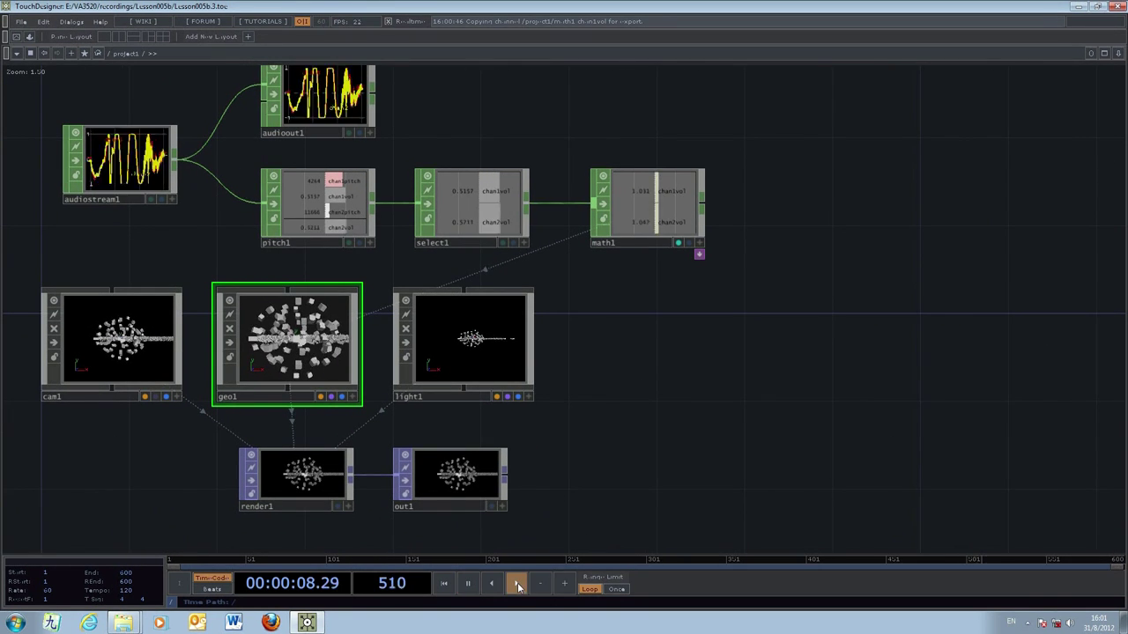
- Save the project and preview out1's render as the network background until playback is paused
left_click(20, 22)
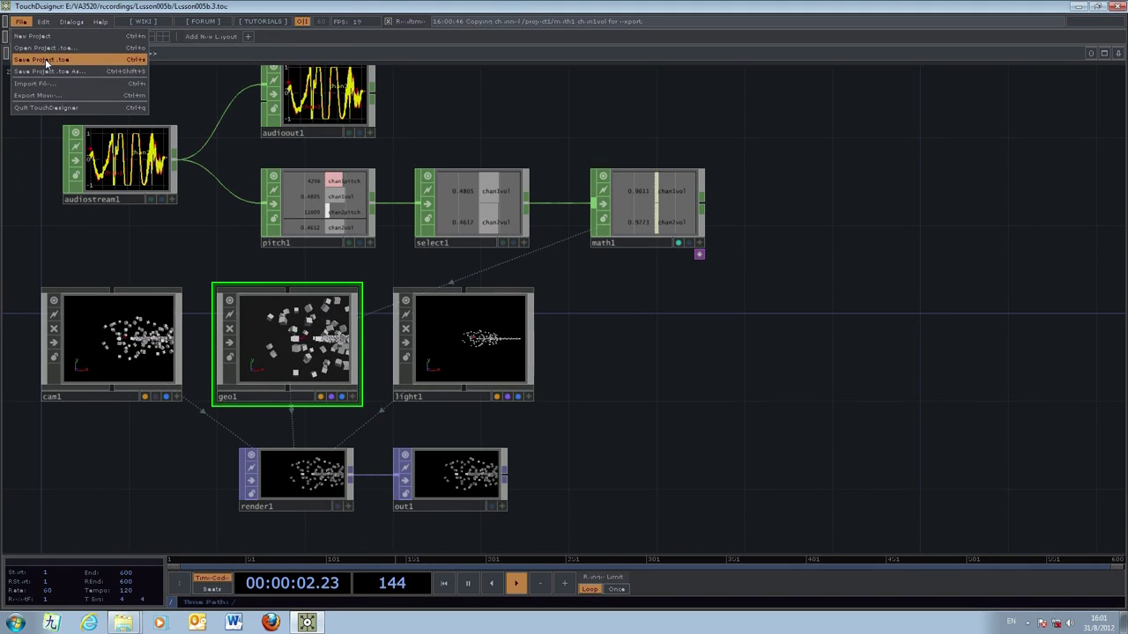
left_click(39, 59)
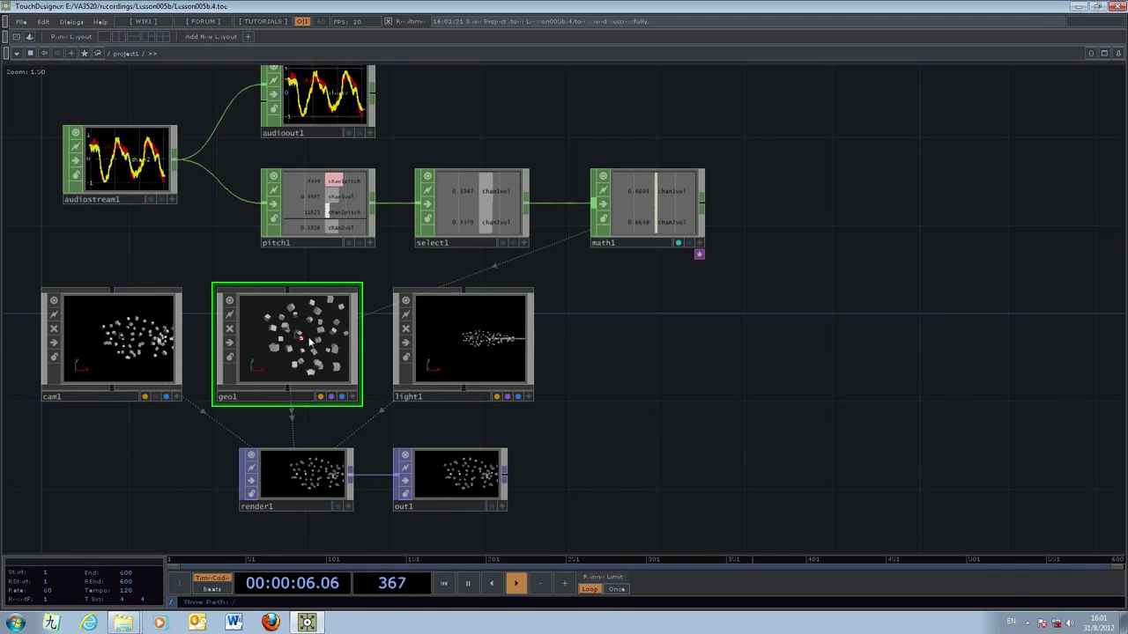
left_click(491, 506)
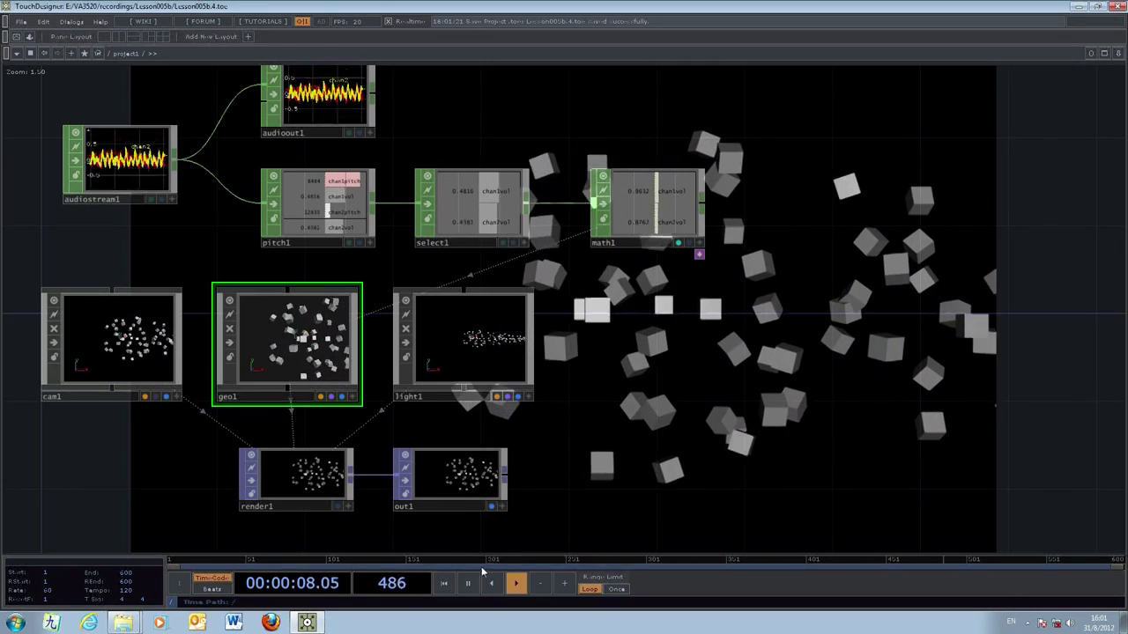
key("space")
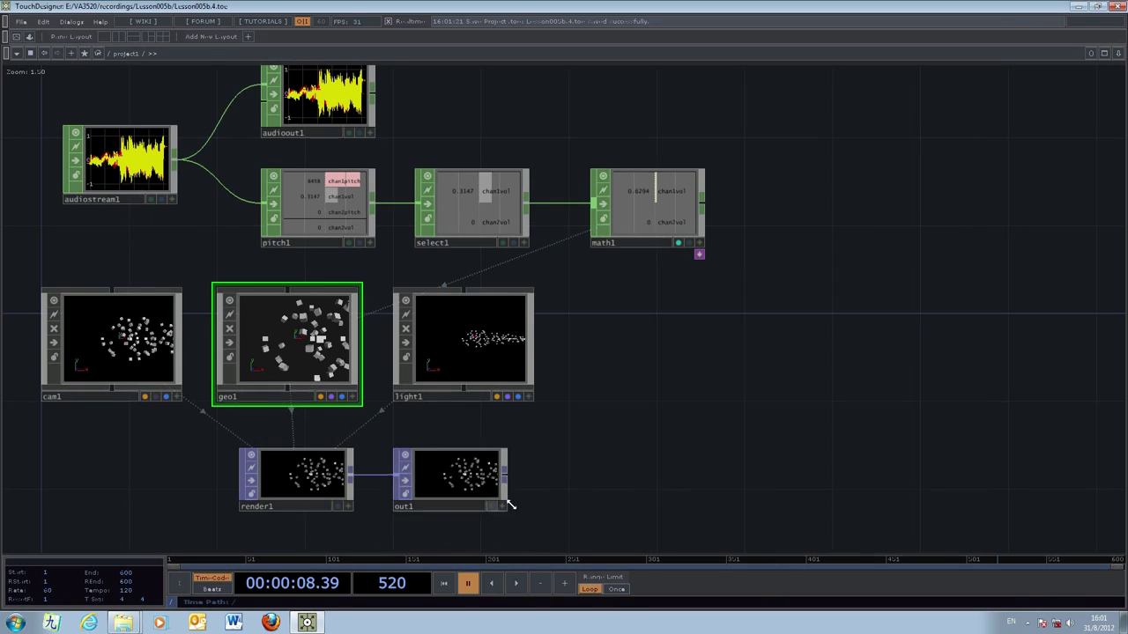
- Split the project1 pane left/right again and go into geo1 in the second pane
left_click_drag(849, 461, 745, 468)
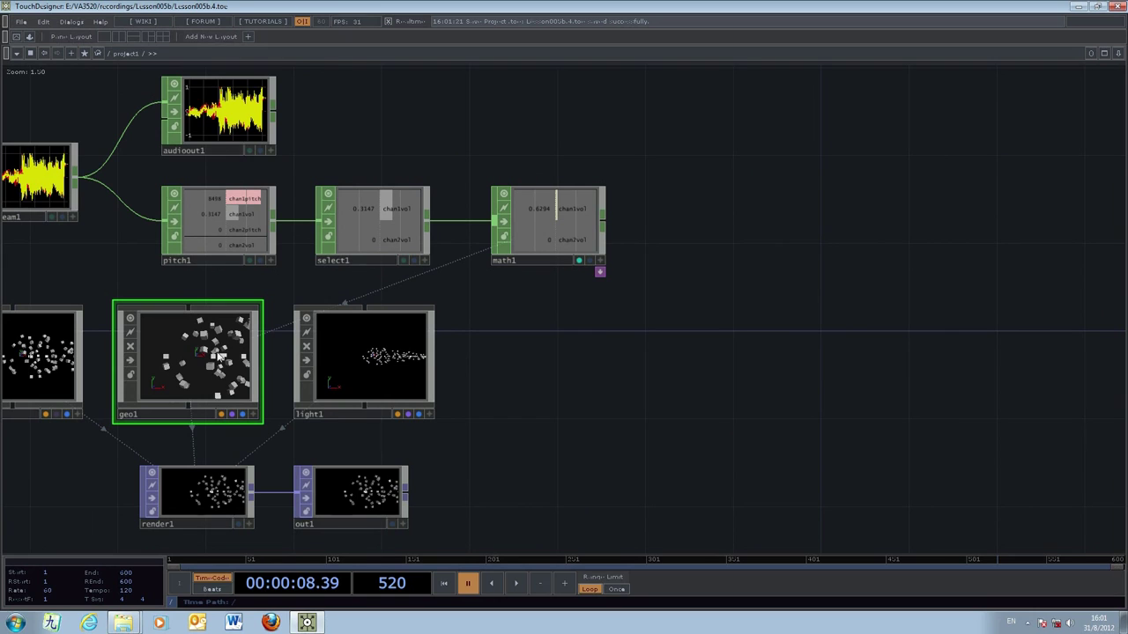
left_click(1118, 53)
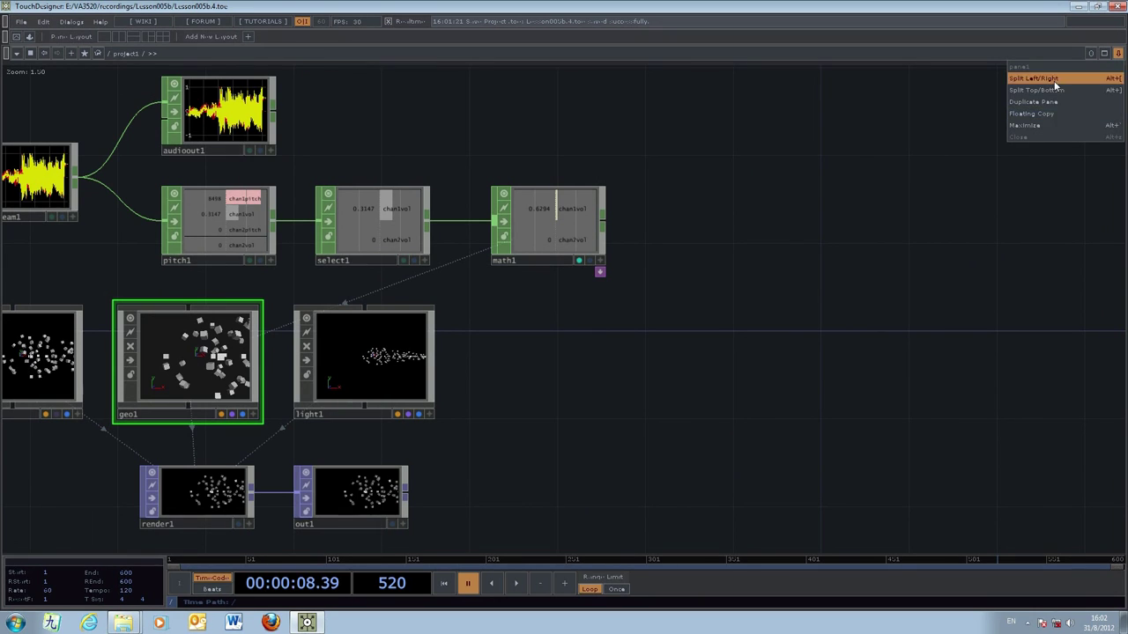
left_click(1053, 79)
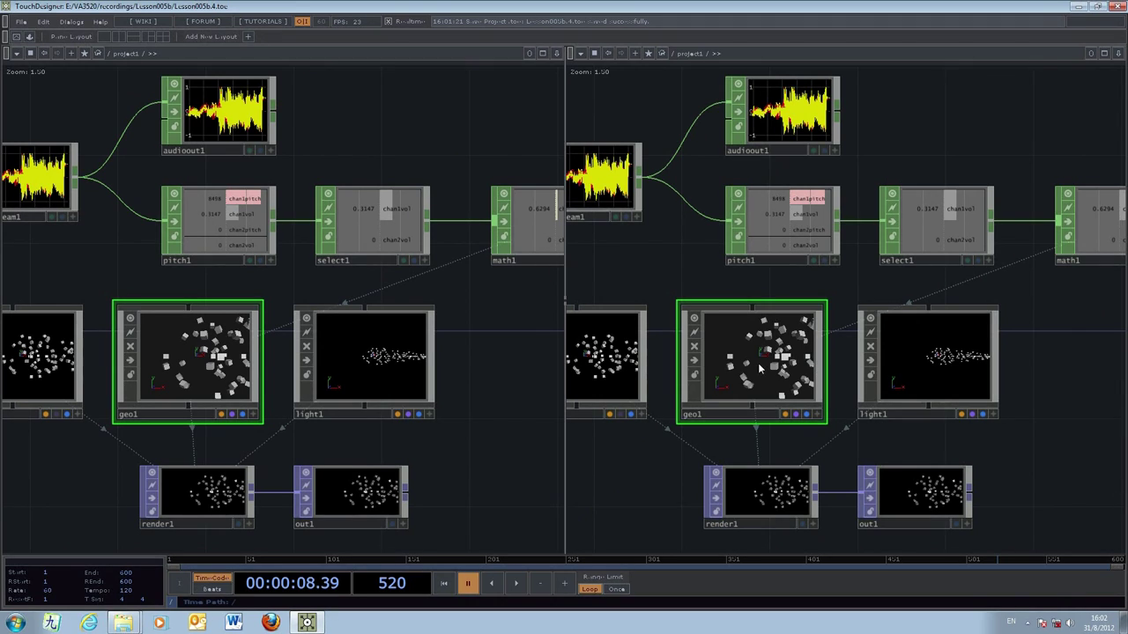
scroll(757, 363, "up", 3)
left_click_drag(982, 470, 837, 493)
- Select particle1 and show its Particles parameters
left_click(791, 358)
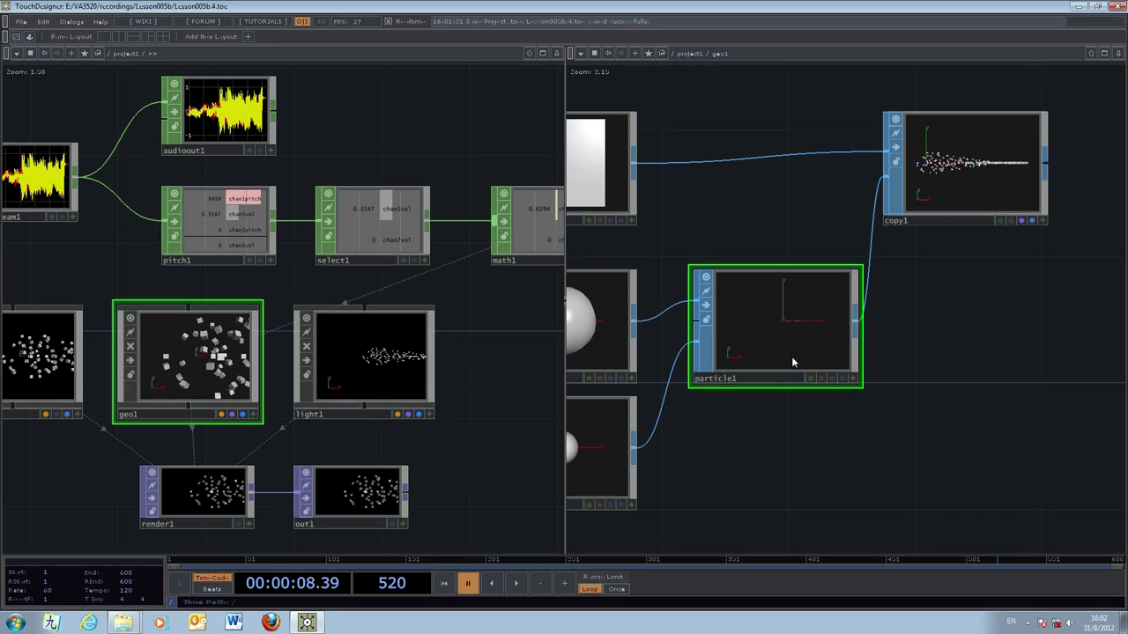
key("p")
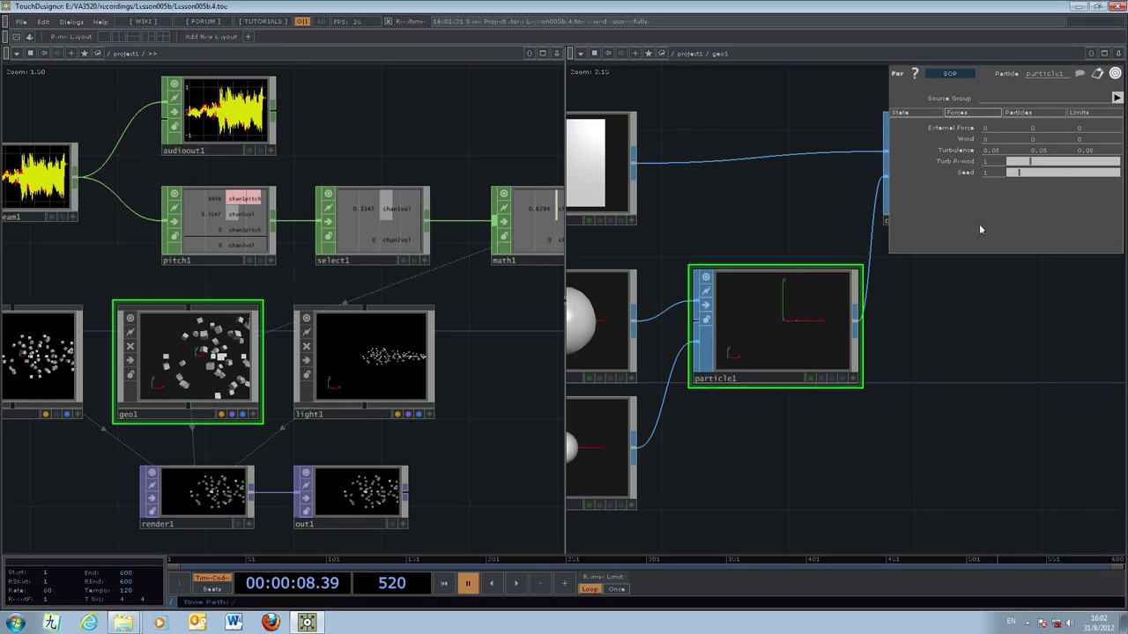
left_click(1024, 112)
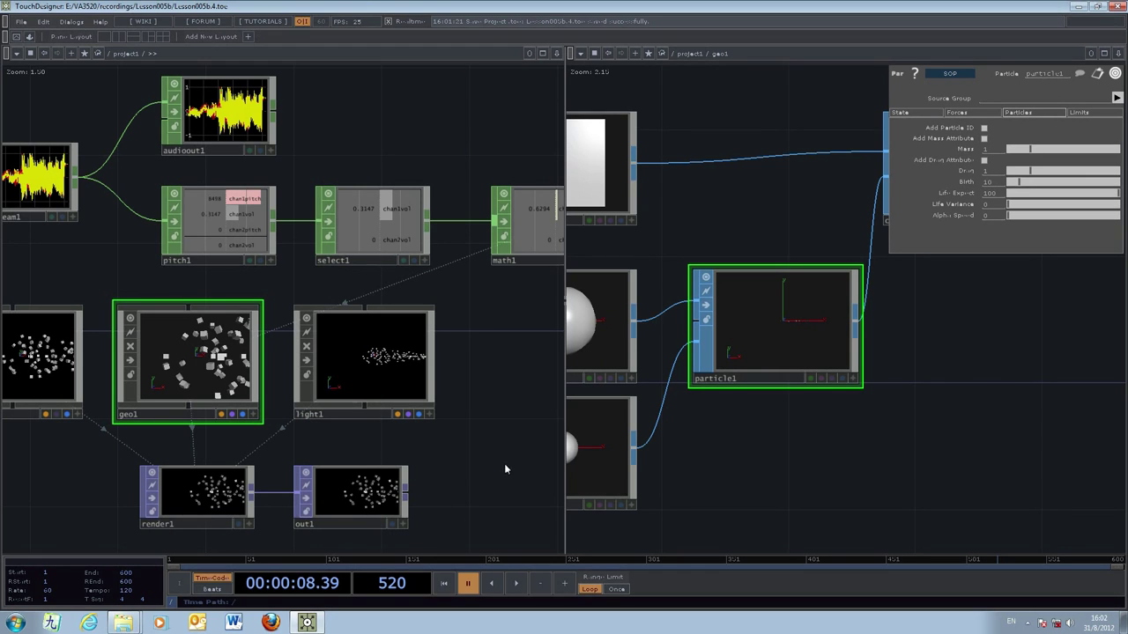
- Add a second Math CHOP above math1, fed by select1's volume channels
left_click_drag(506, 468, 371, 430)
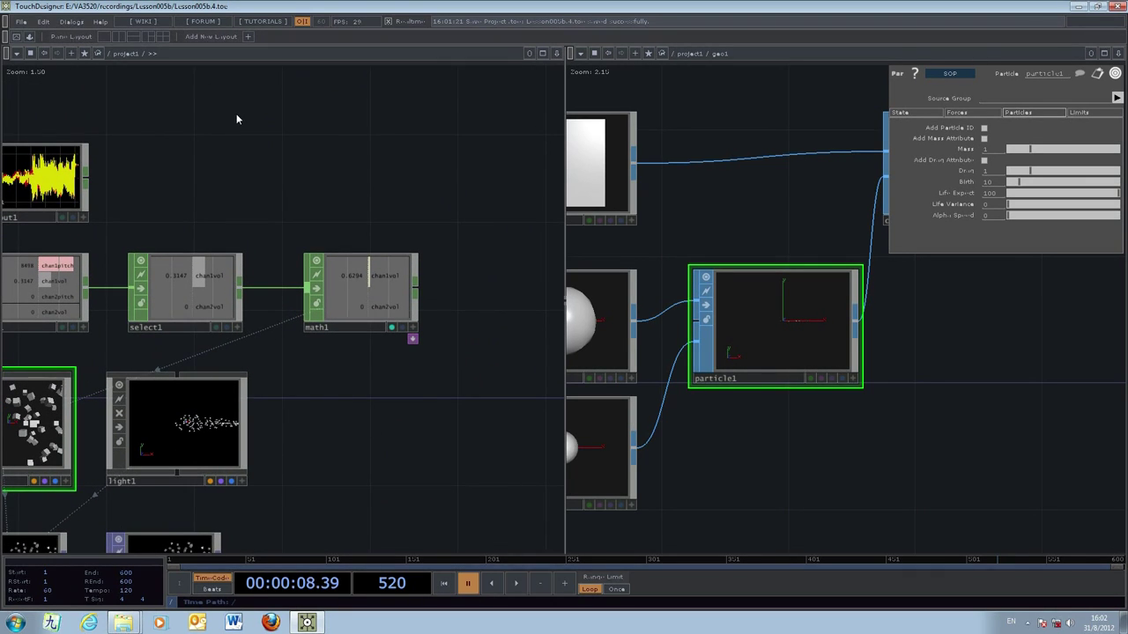
key("Tab")
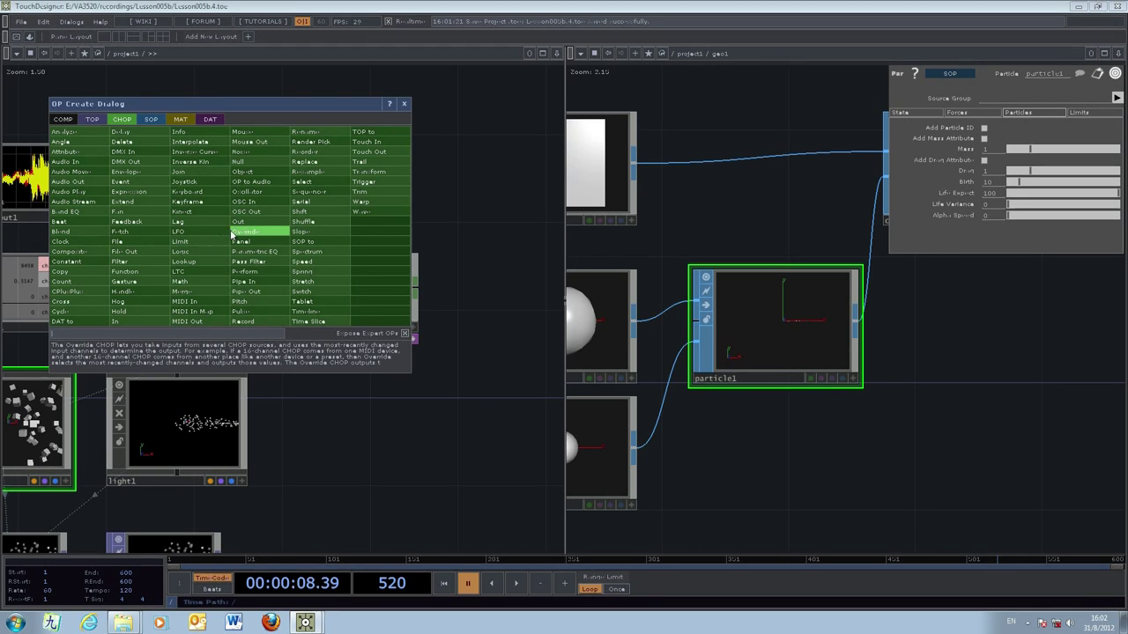
left_click(185, 281)
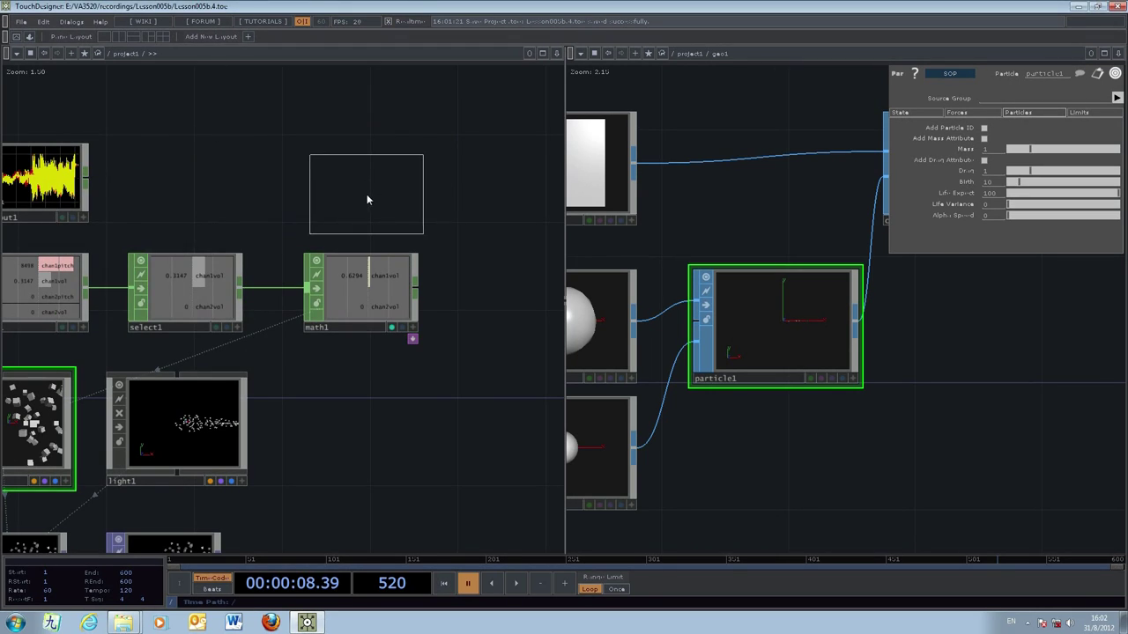
left_click(366, 194)
left_click(380, 205)
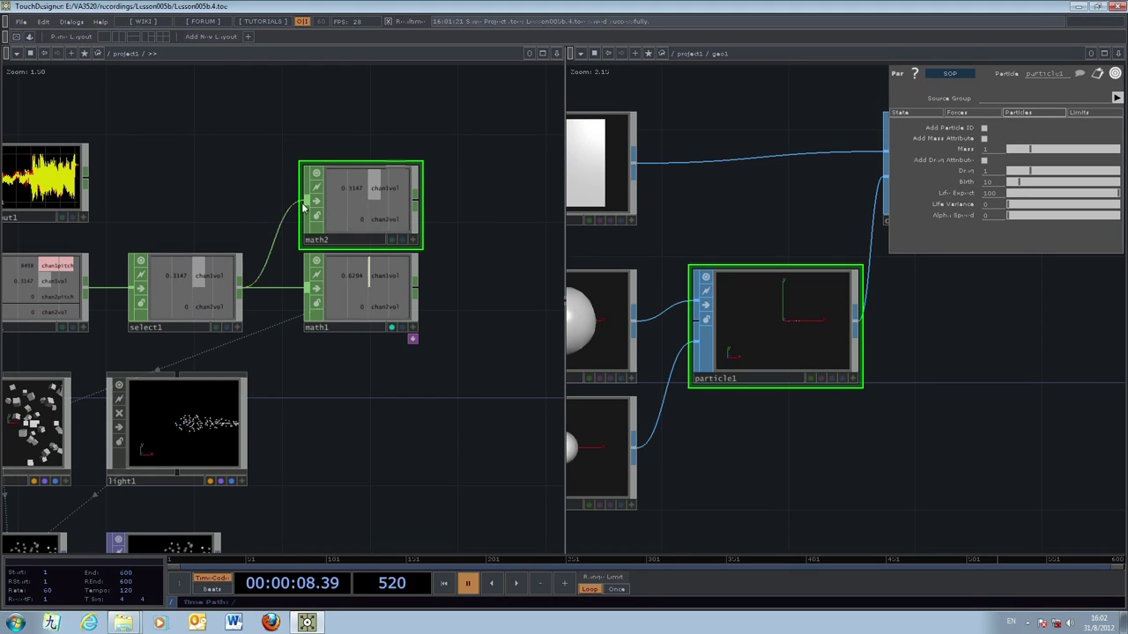
left_click_drag(380, 205, 395, 178)
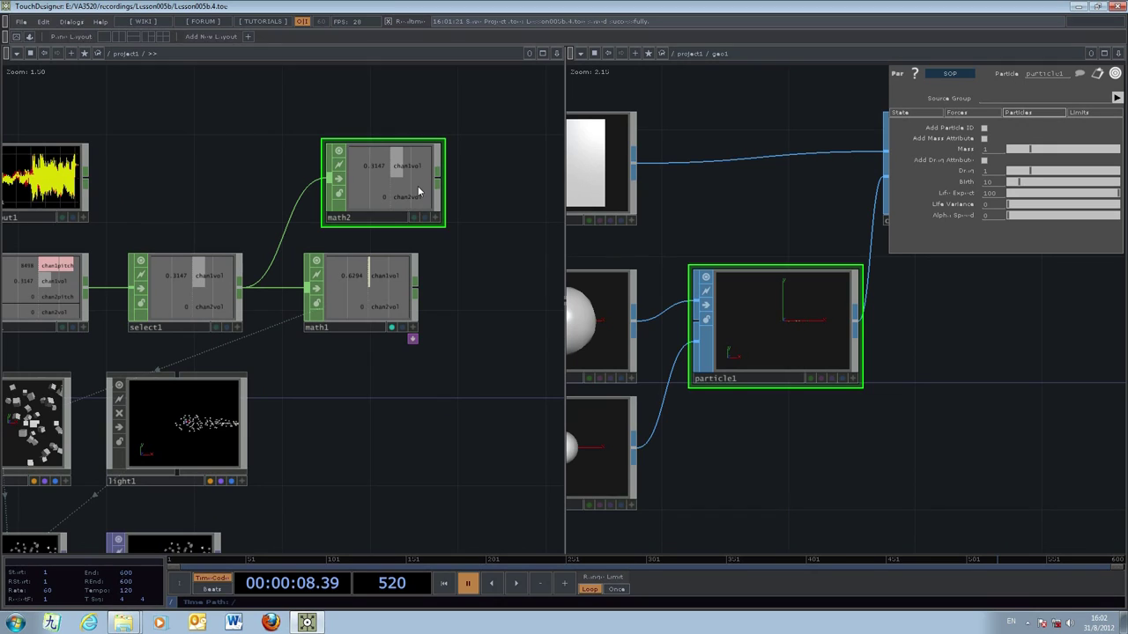
- Set math2 to multiply its volume channels by 10 and play the timeline briefly to check its output
key("p")
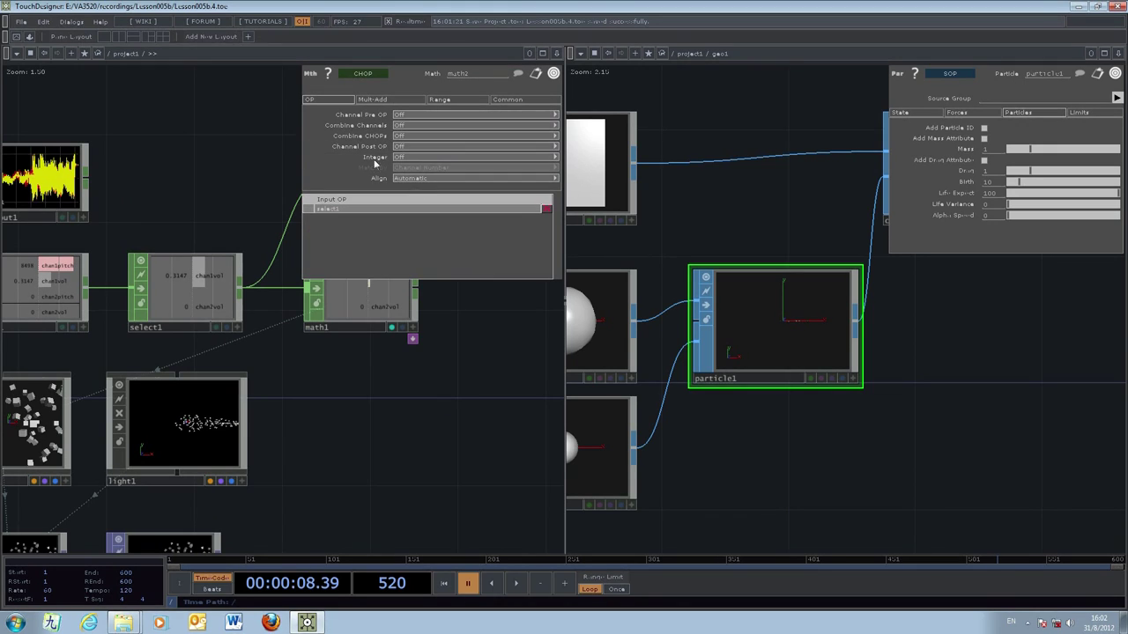
left_click(372, 99)
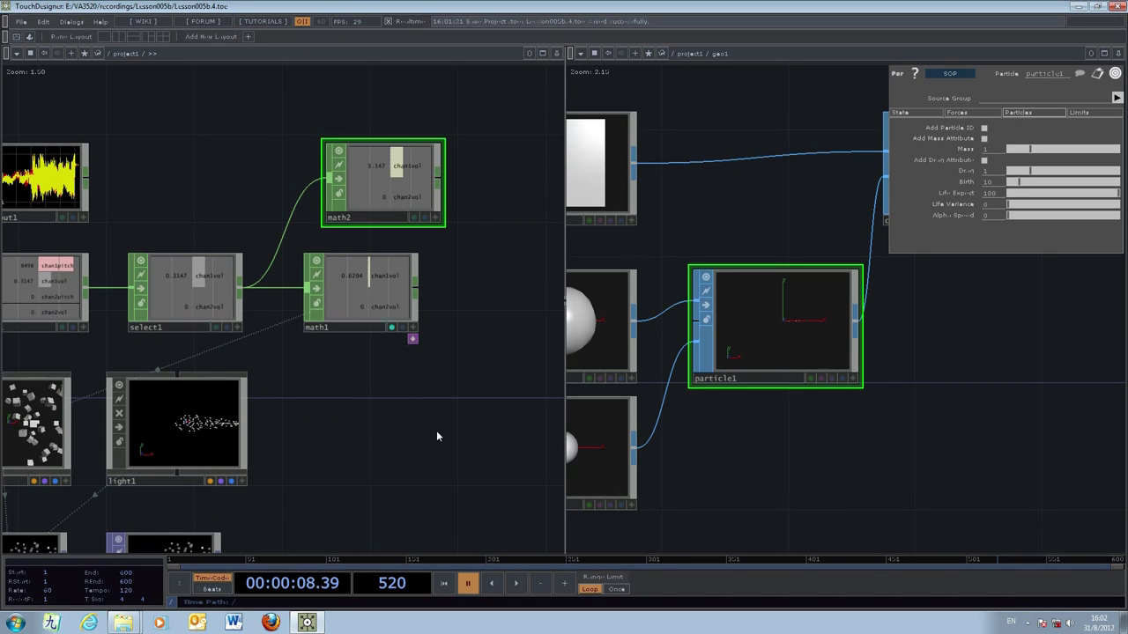
left_click(518, 582)
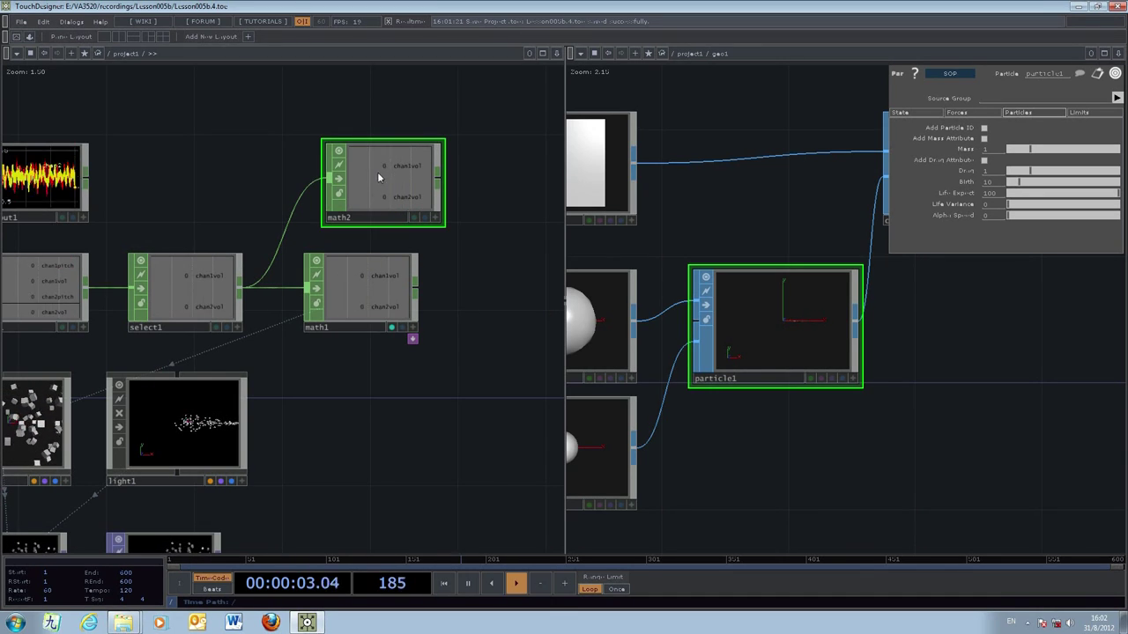
left_click(475, 575)
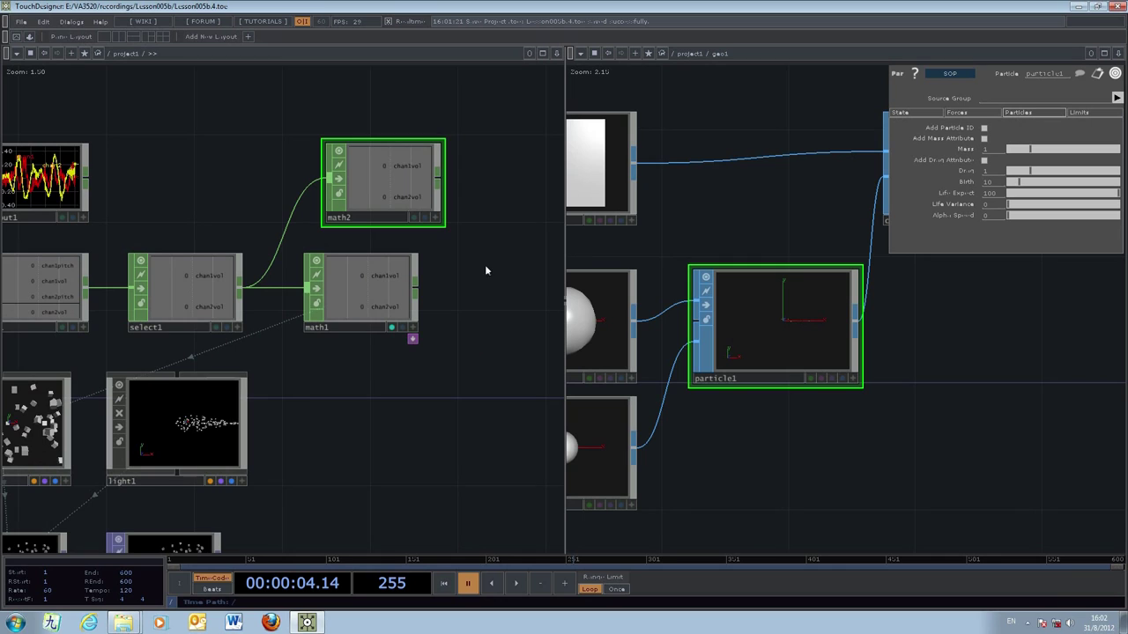
- Export math2's chan2vol channel to particle1's Birth parameter and check the export table
left_click_drag(480, 257, 509, 289)
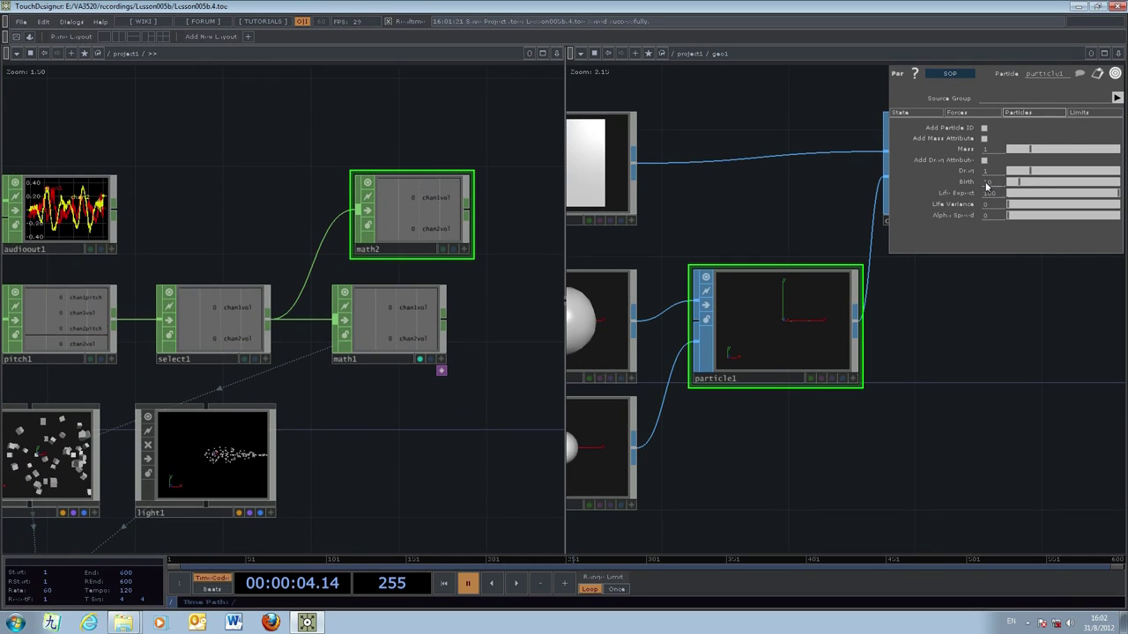
left_click(464, 249)
left_click_drag(437, 230, 431, 227)
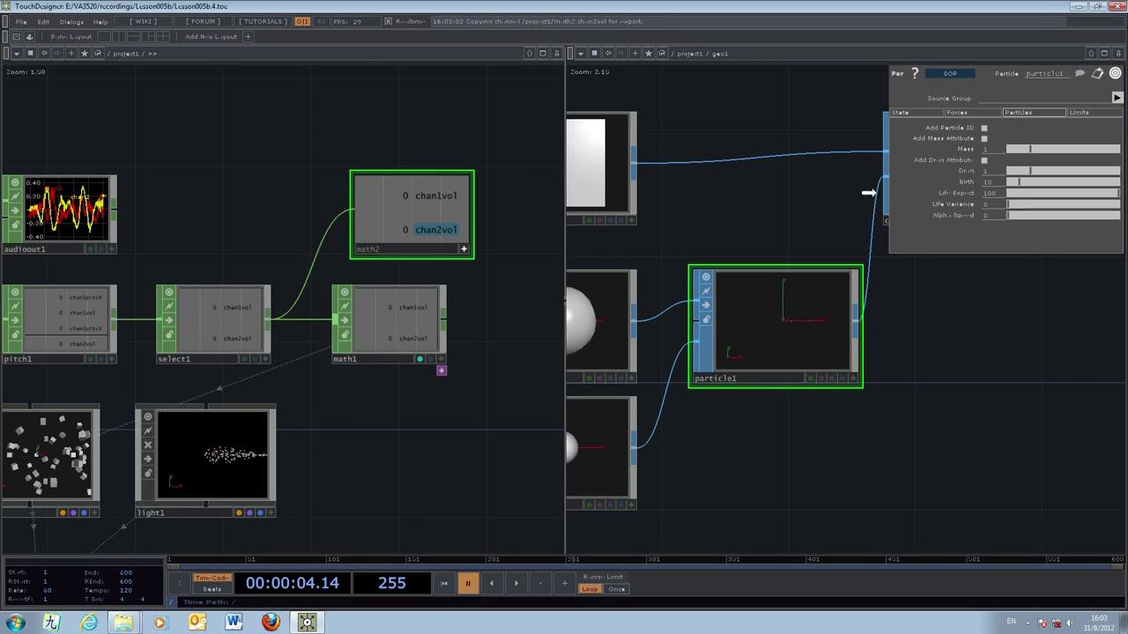
left_click_drag(987, 182, 988, 183)
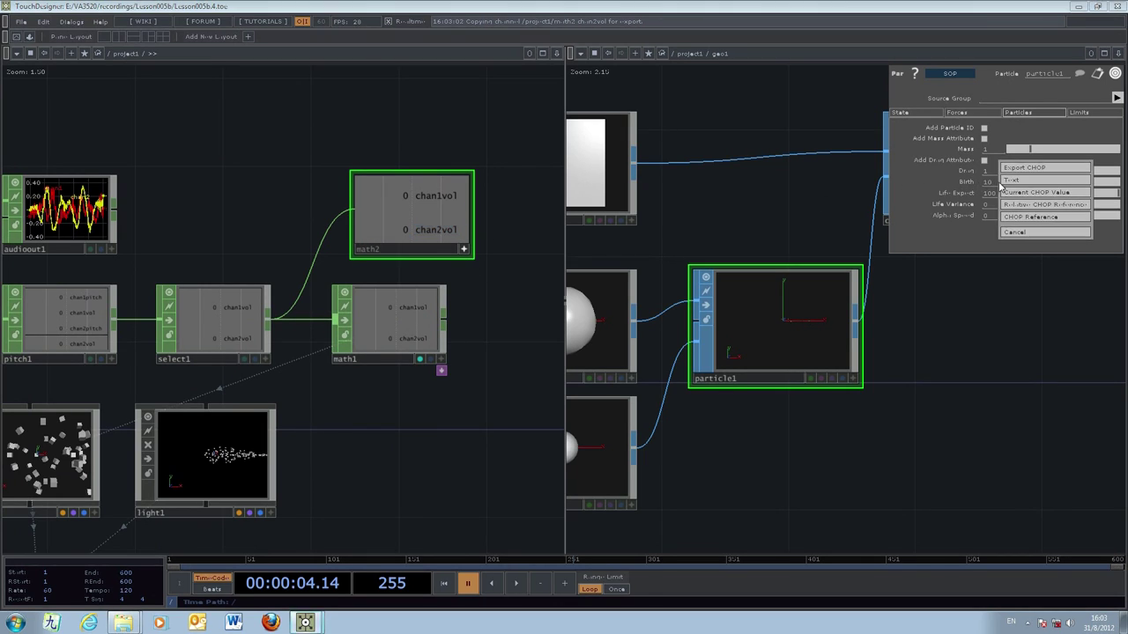
left_click(1018, 168)
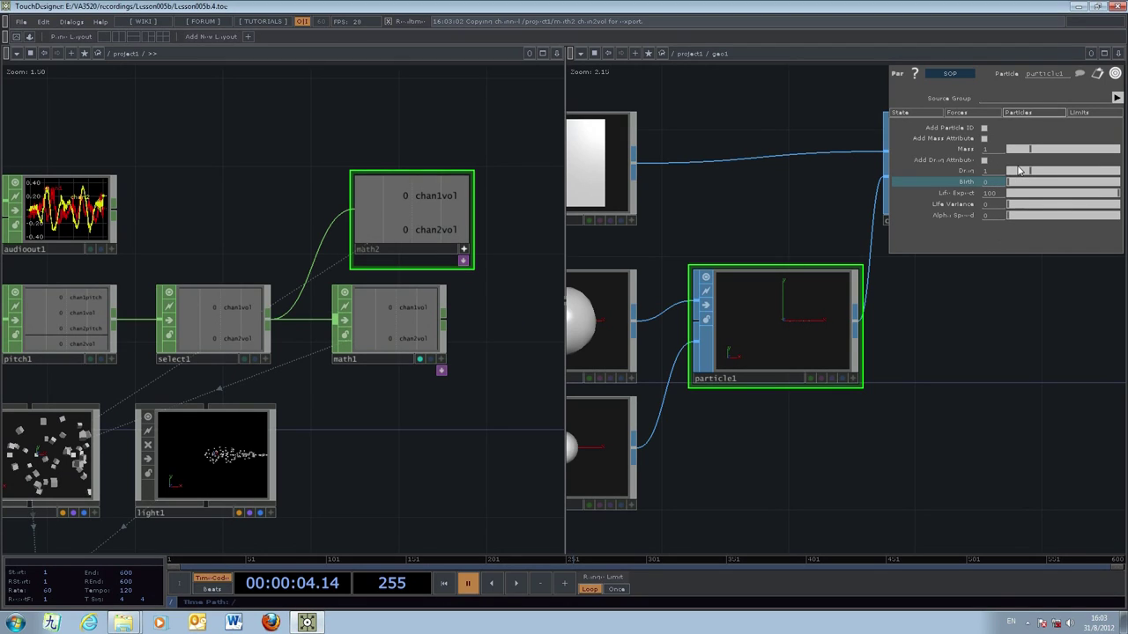
left_click(464, 261)
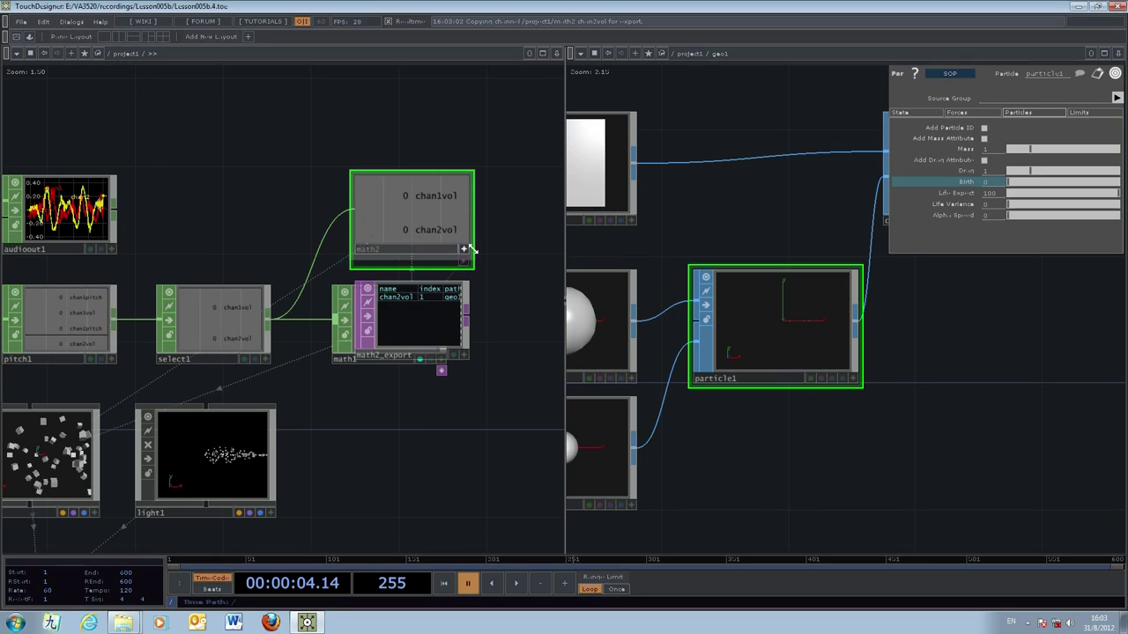
left_click(464, 260)
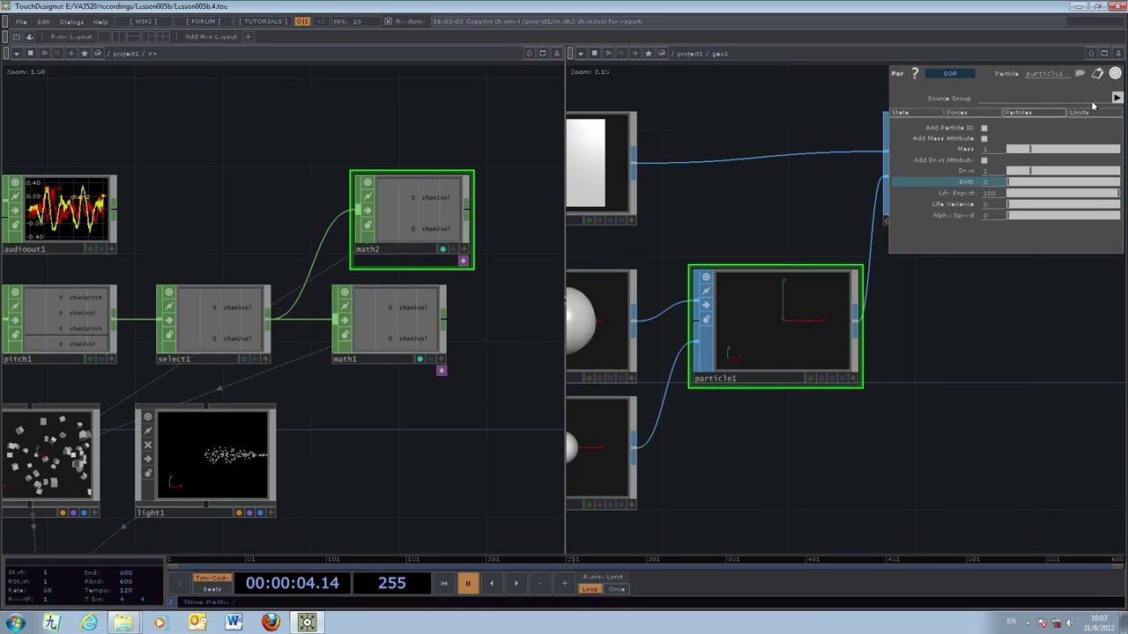
- Close the geo1 network pane so that project1 fills the workspace
left_click(1119, 54)
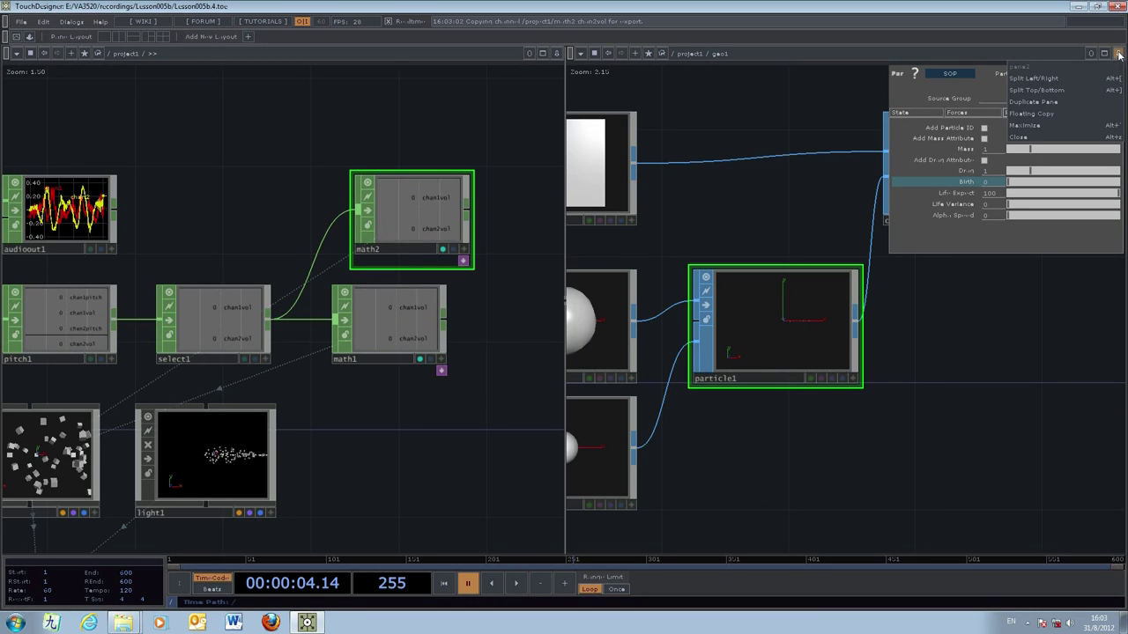
left_click(1057, 137)
left_click_drag(607, 371, 871, 282)
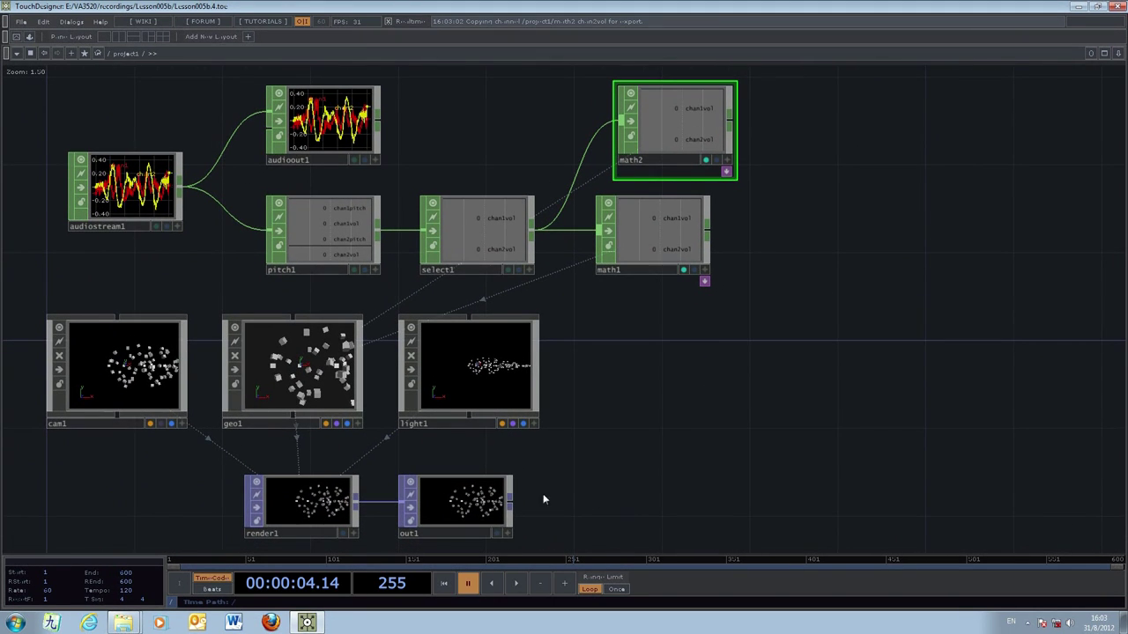
- Play the timeline with out1's render as the network background, then pause and hide the background
left_click(518, 584)
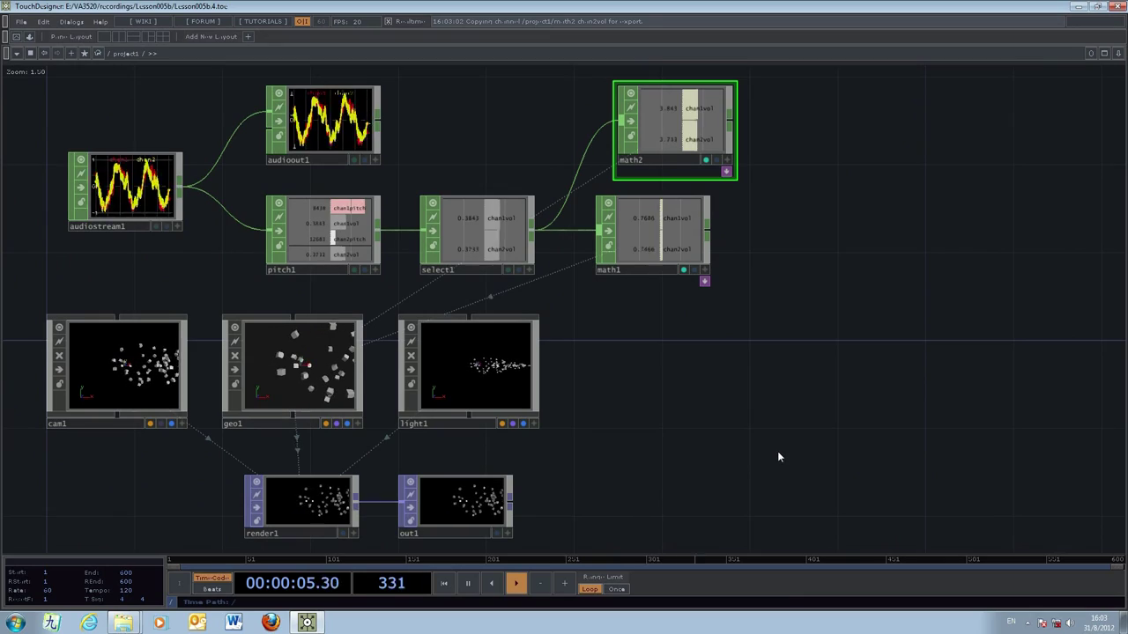
left_click(497, 533)
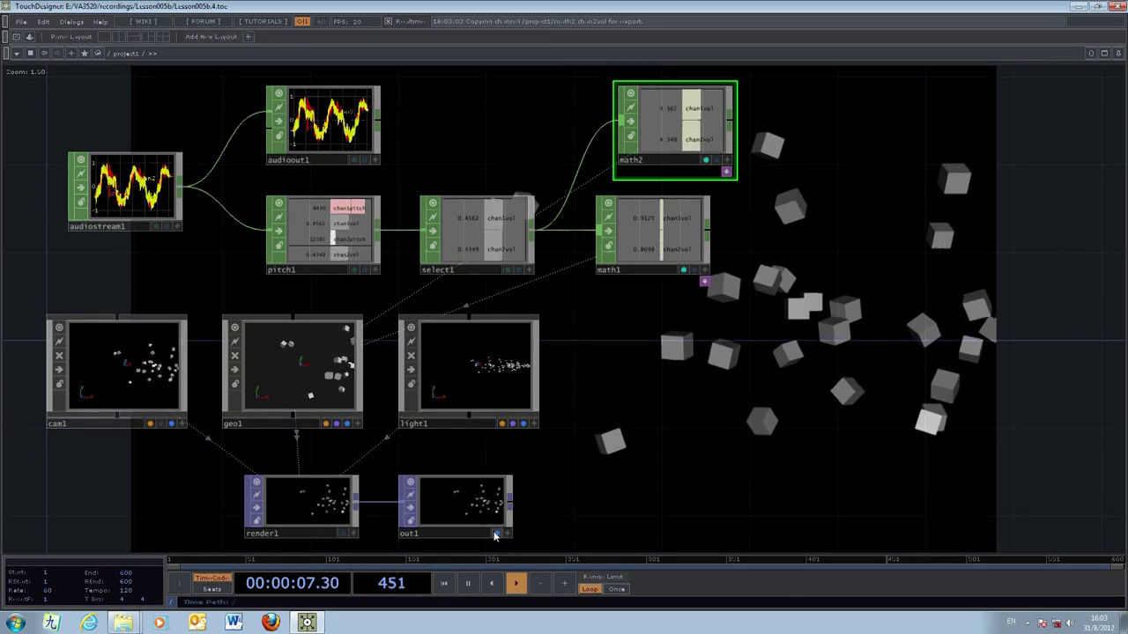
left_click_drag(934, 491, 695, 491)
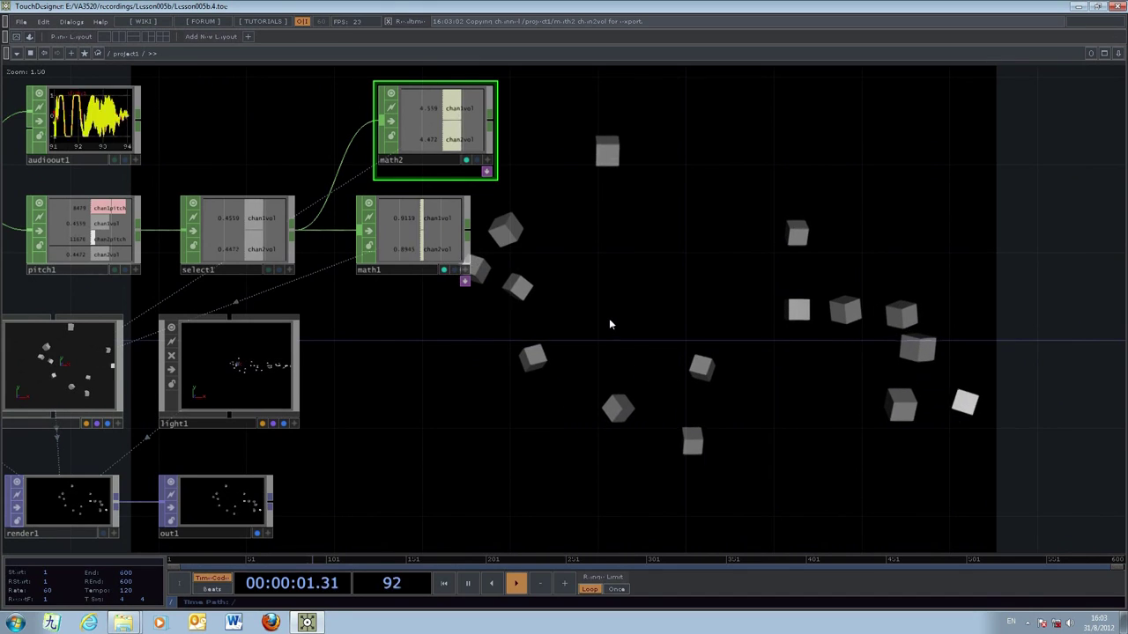
left_click(469, 584)
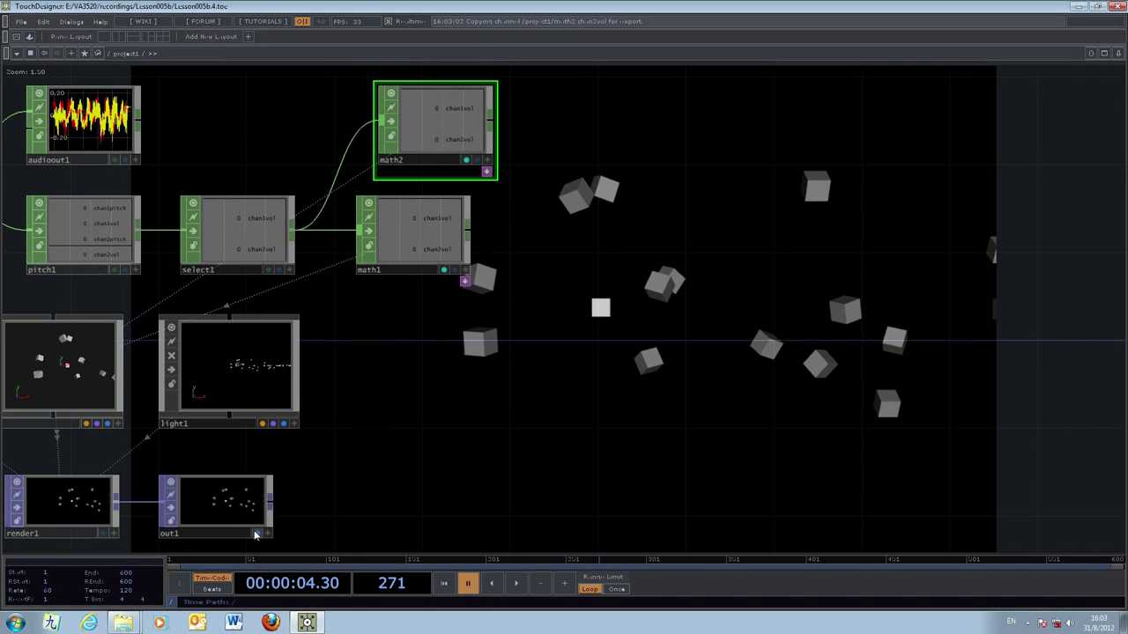
left_click(256, 534)
- Add a Movie In TOP above audiostream1
left_click_drag(402, 433, 1011, 419)
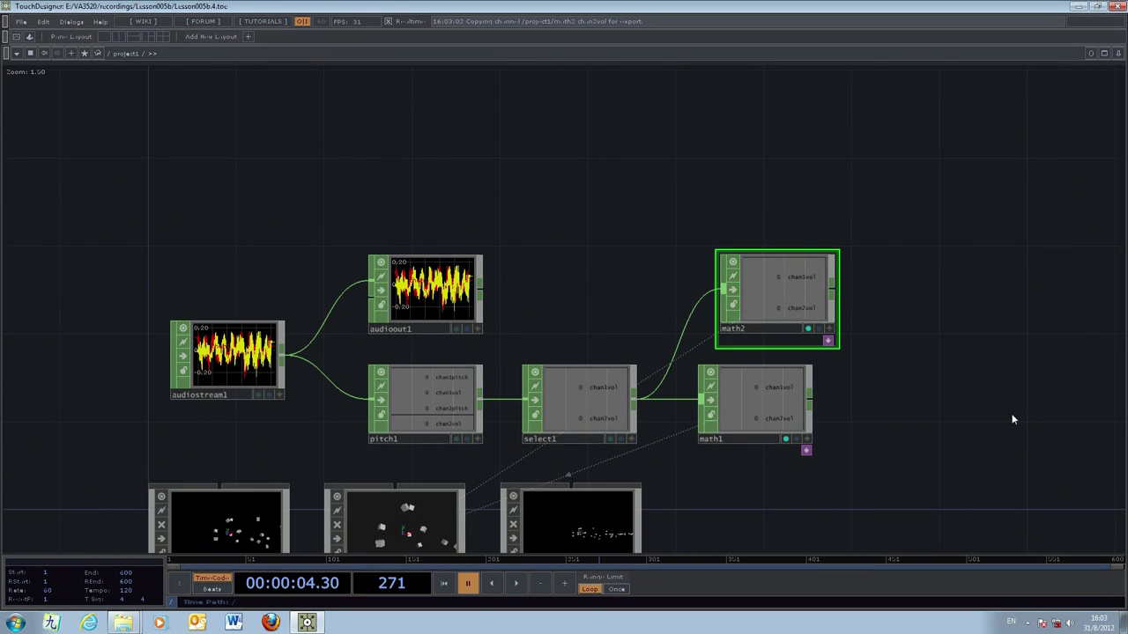
key("Tab")
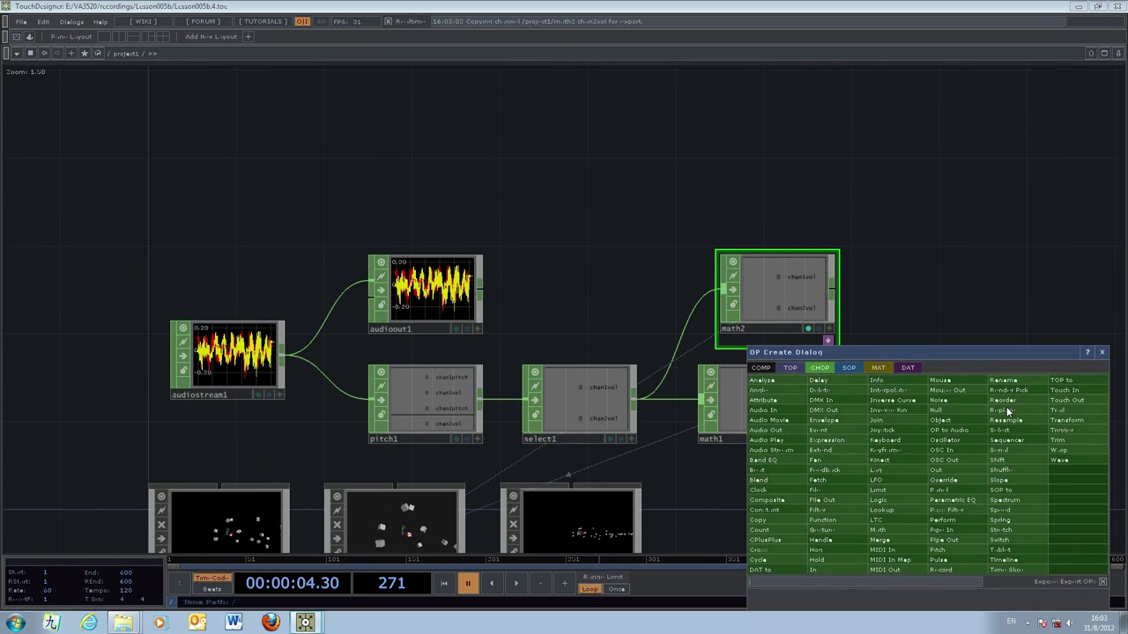
left_click(788, 368)
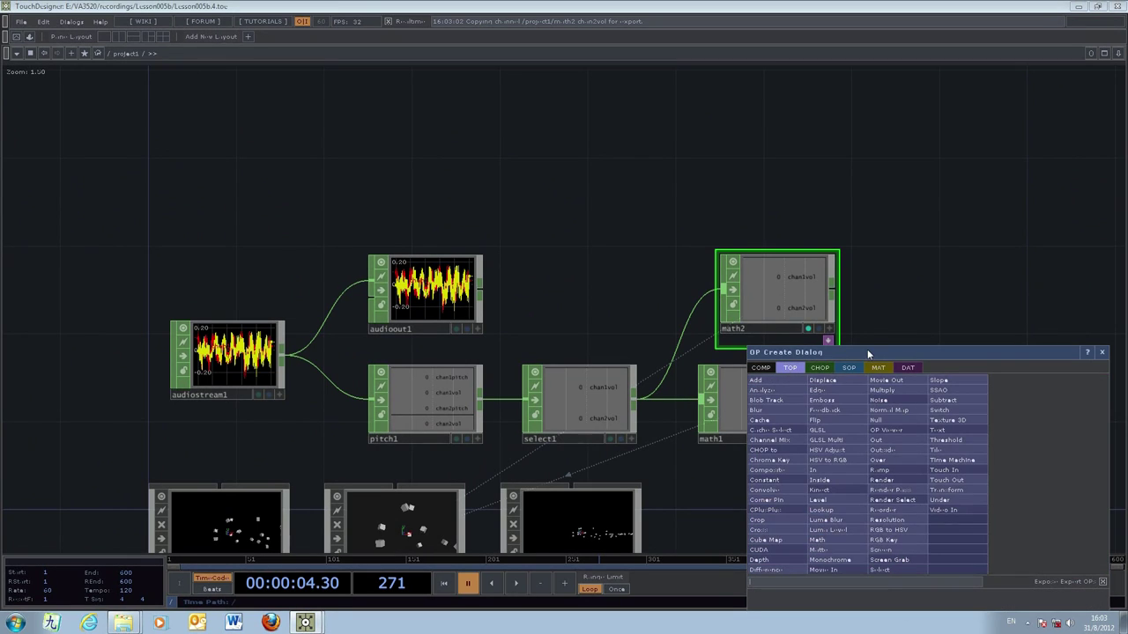
left_click_drag(868, 352, 875, 307)
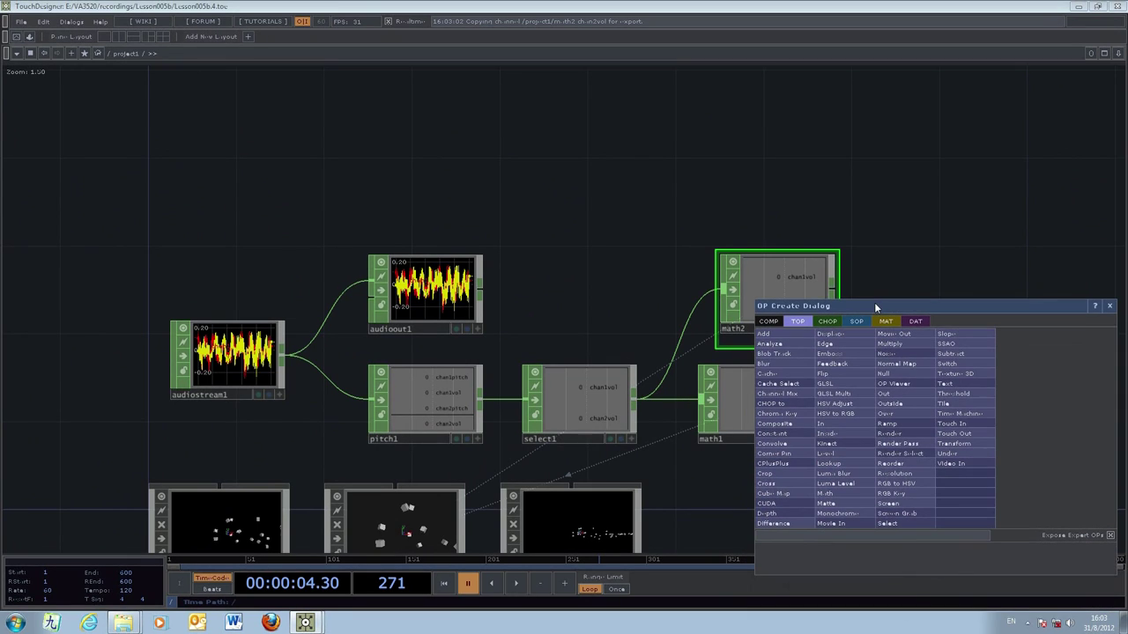
left_click(829, 524)
left_click(221, 197)
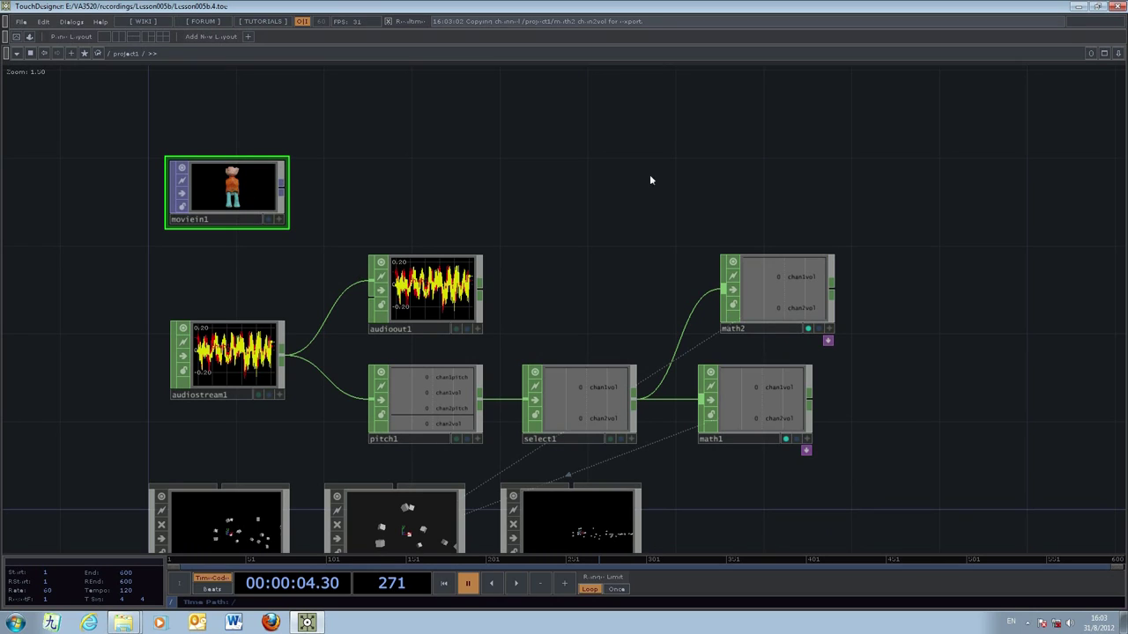
- Load the image beautiful_and_amazing_640_02 from the Lesson005a Image folder into moviein1
key("p")
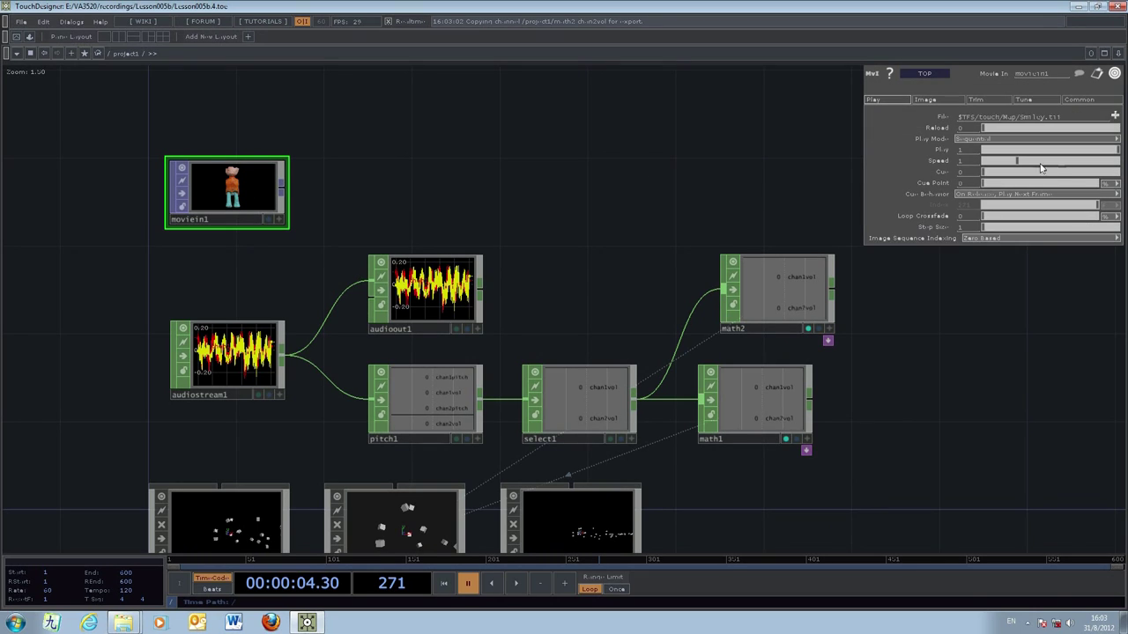
left_click(1114, 117)
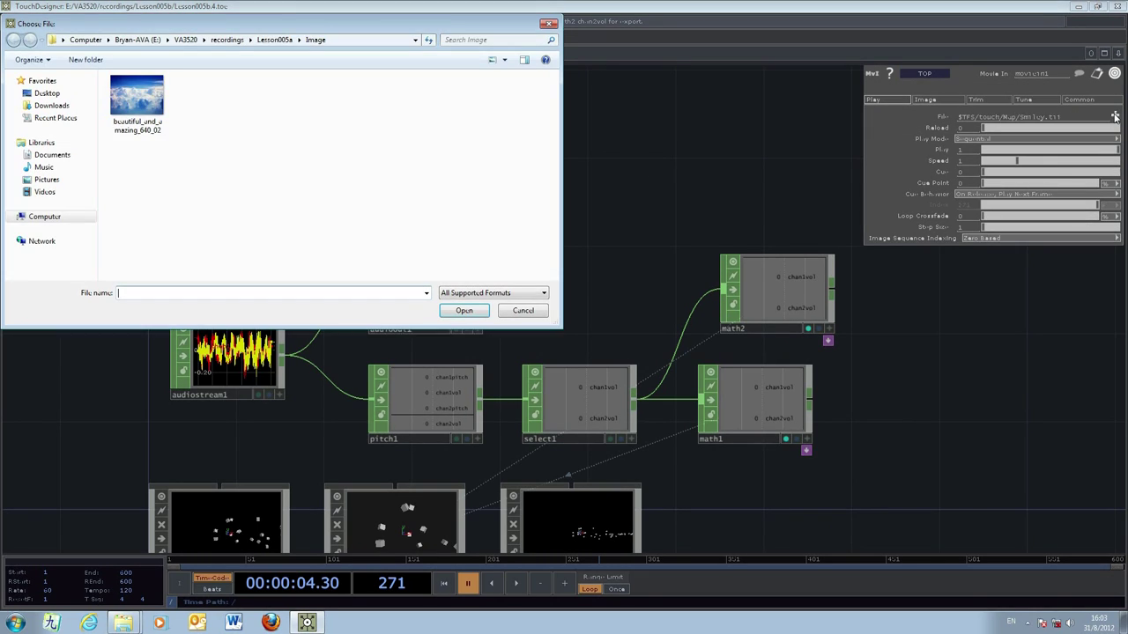
left_click(132, 104)
left_click(462, 310)
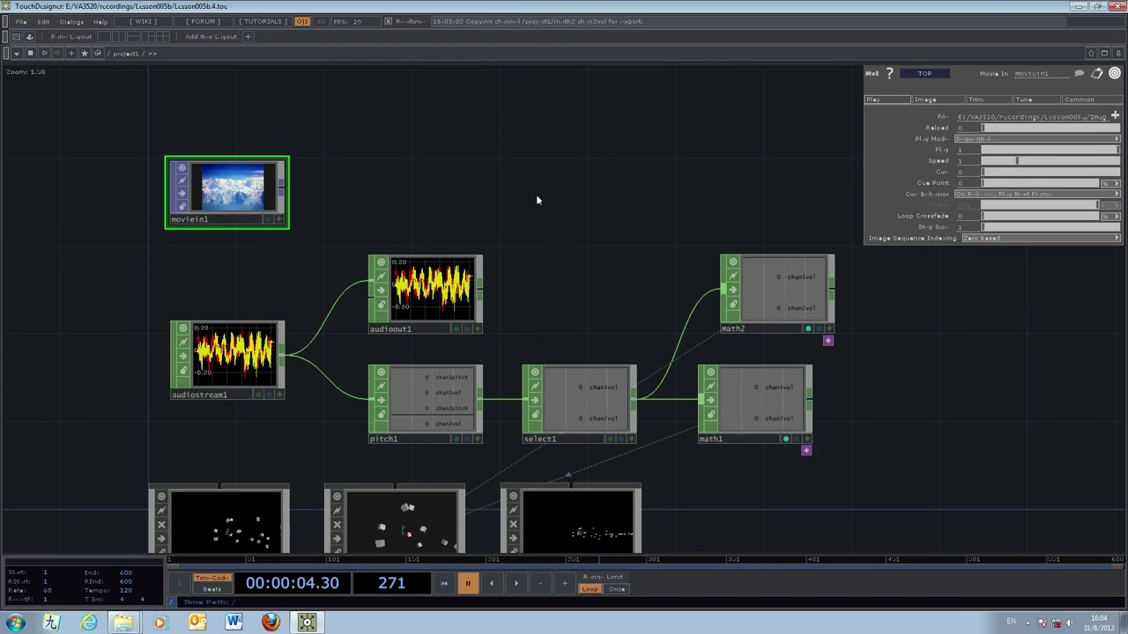
- Add a Phong material beside moviein1, above audioout1
key("Tab")
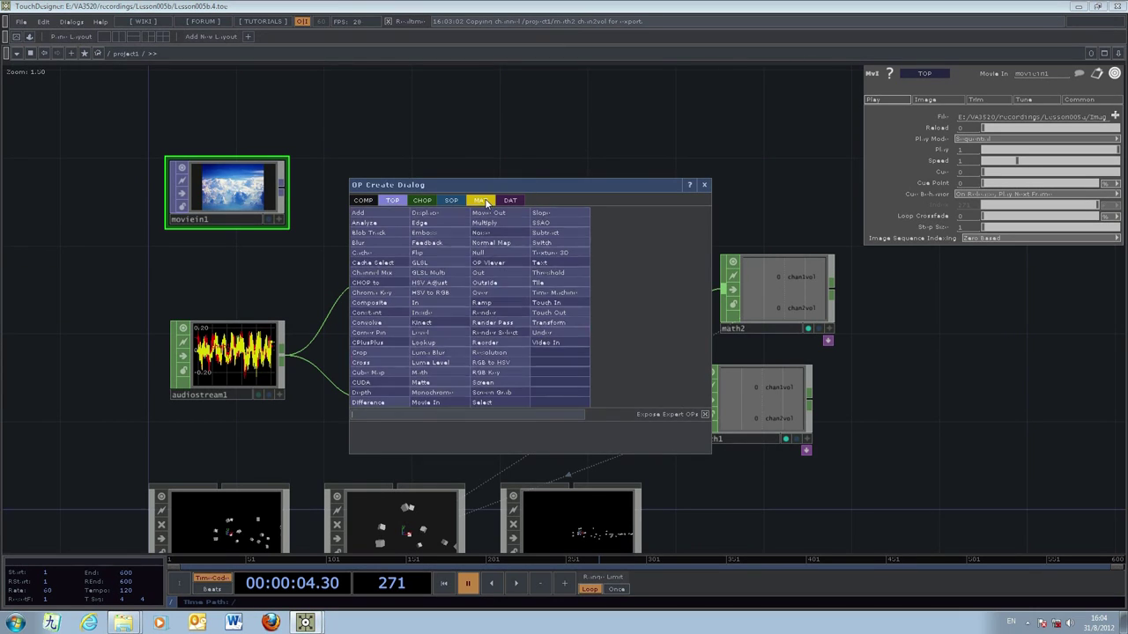
left_click(484, 201)
left_click(368, 243)
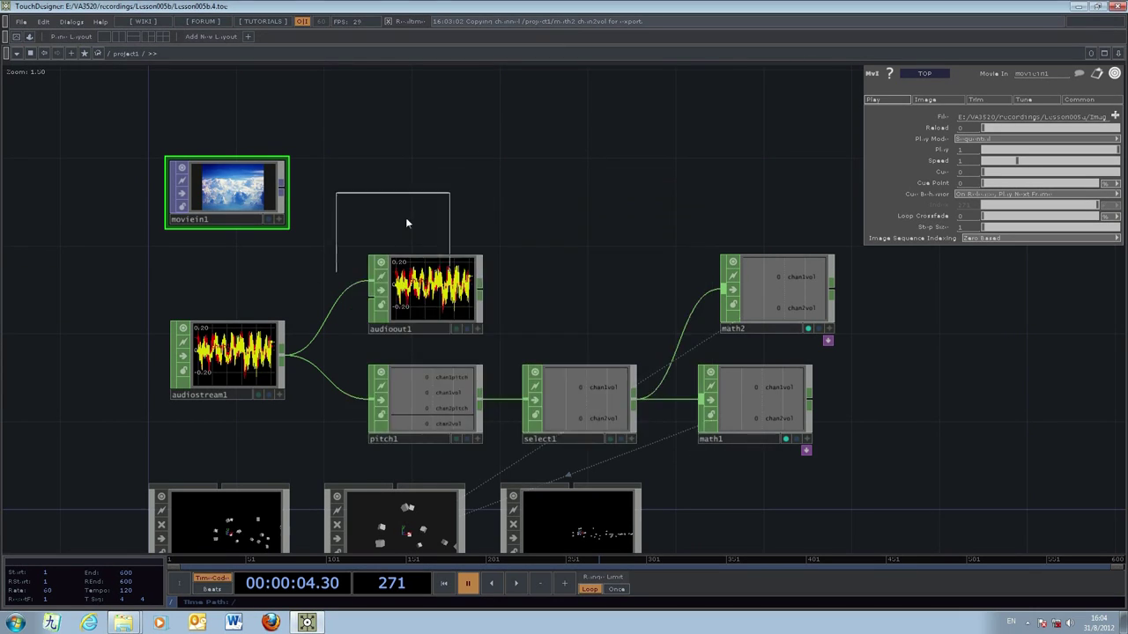
left_click(430, 175)
- Assign phong1 as geo1's material and set moviein1 as phong1's Color Map
middle_click_drag(609, 221, 565, 181)
left_click(361, 510)
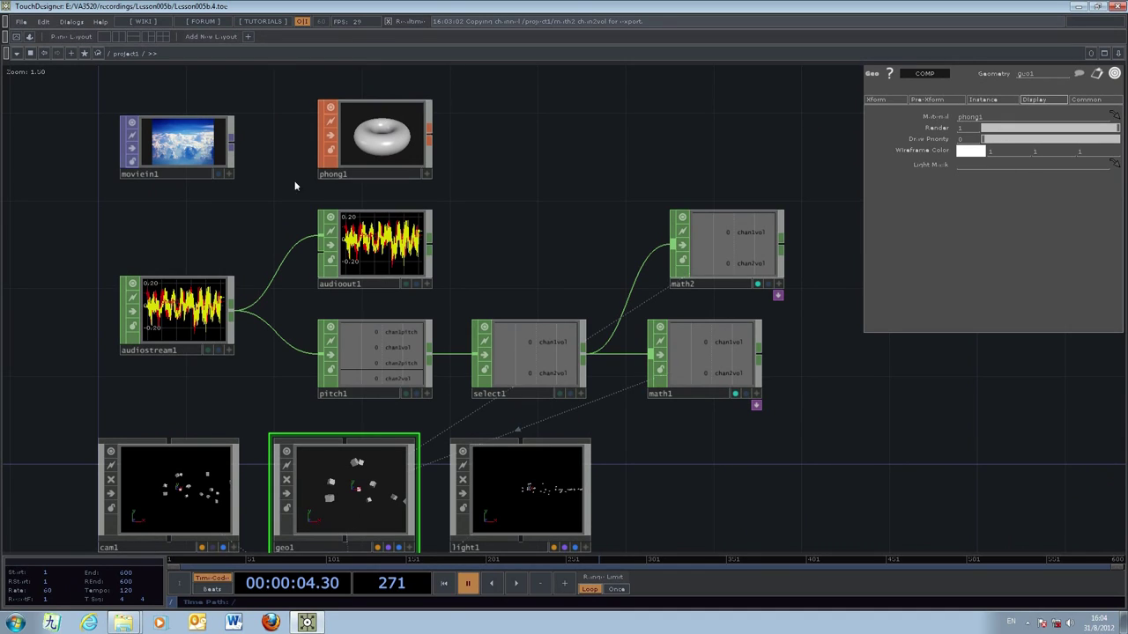
left_click_drag(382, 135, 975, 121)
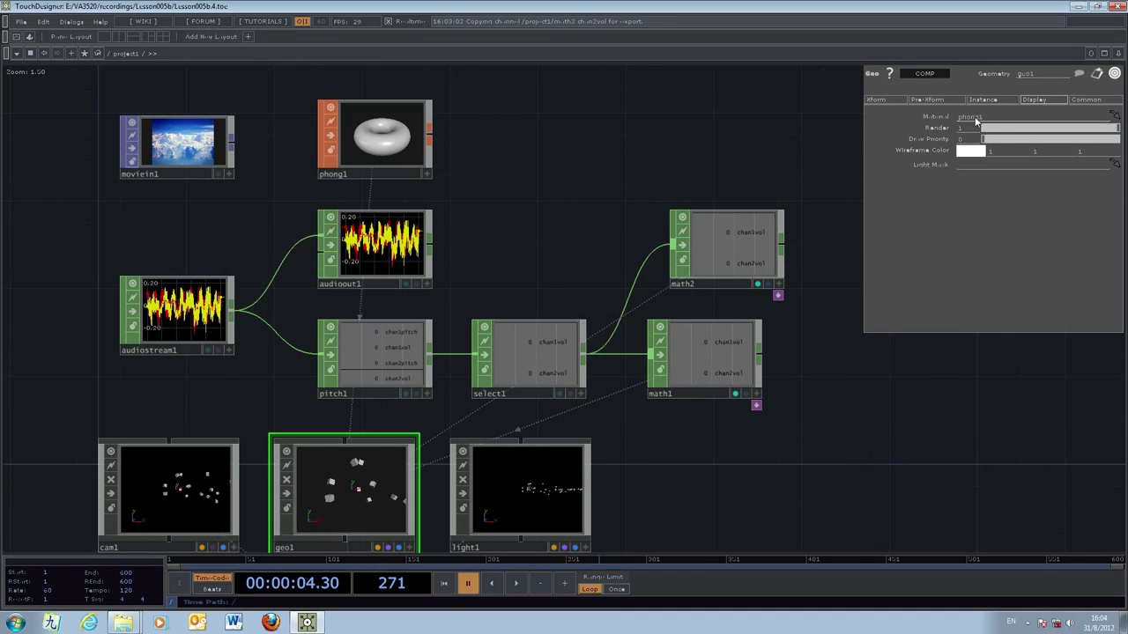
left_click(377, 146)
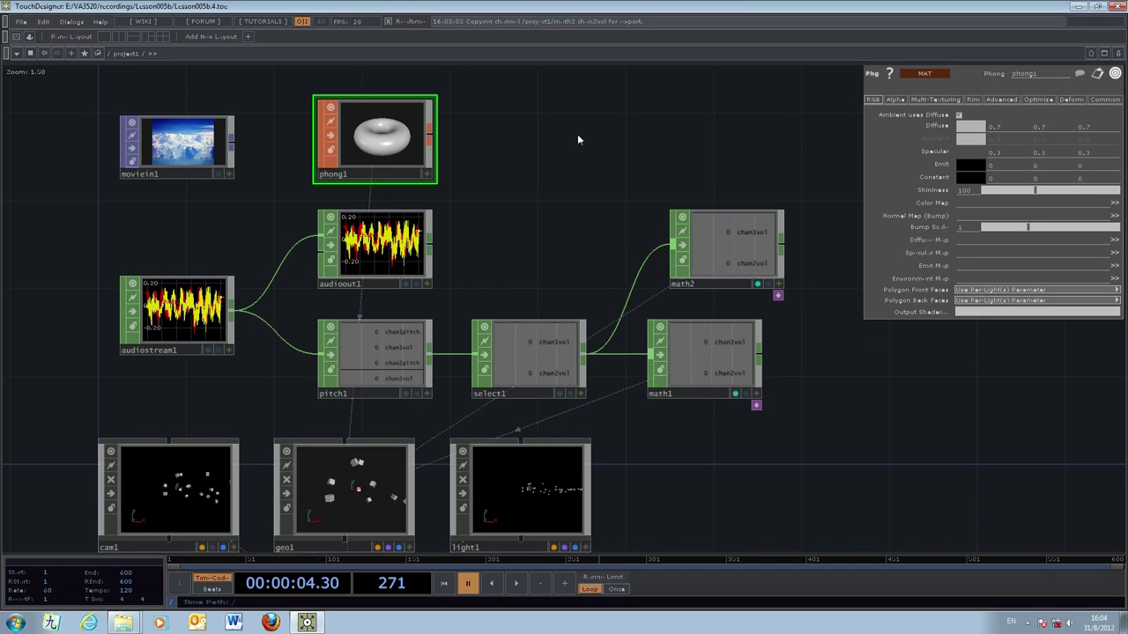
left_click_drag(176, 146, 972, 206)
- Play the timeline, show out1's textured render as the network background, and hide phong1's parameters
left_click_drag(584, 176, 496, 174)
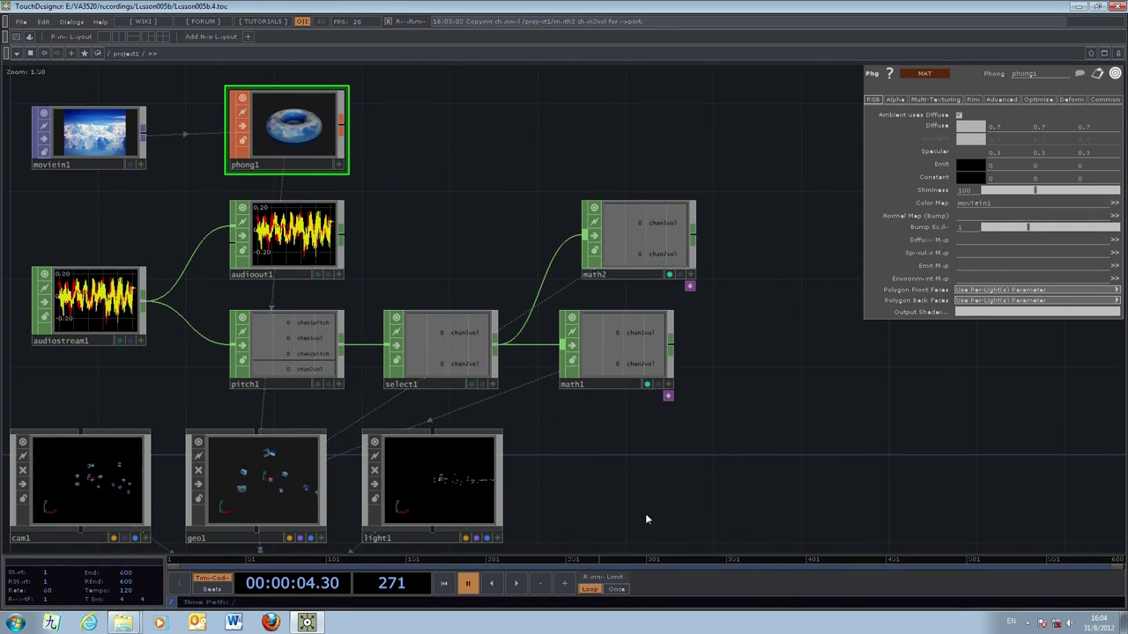
left_click_drag(645, 519, 593, 377)
left_click(515, 582)
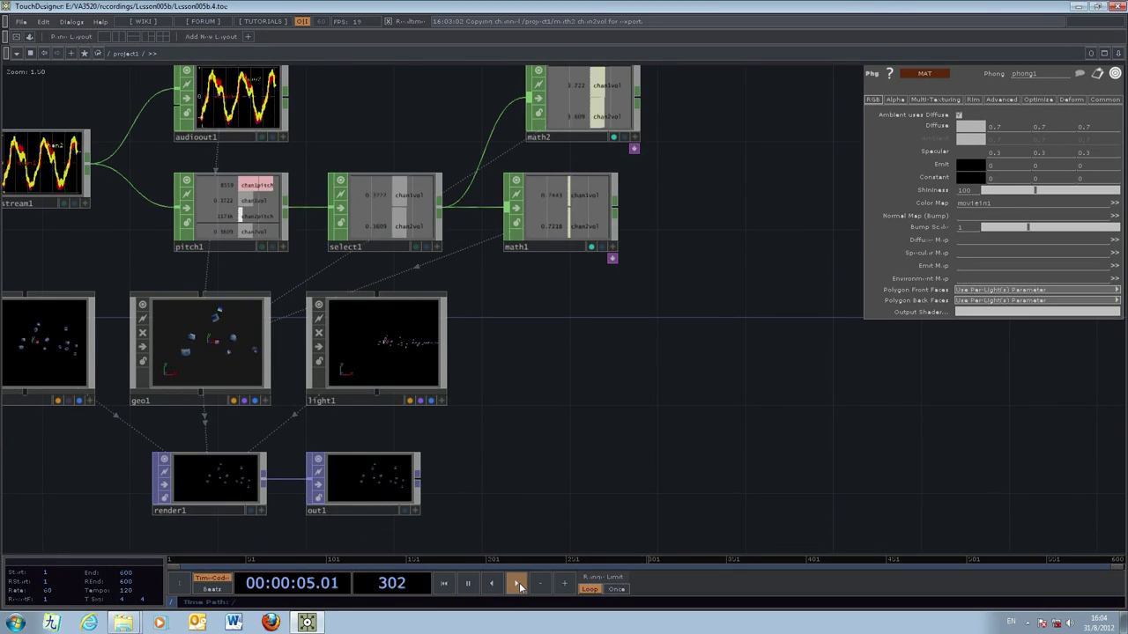
left_click(404, 510)
left_click_drag(675, 415, 559, 452)
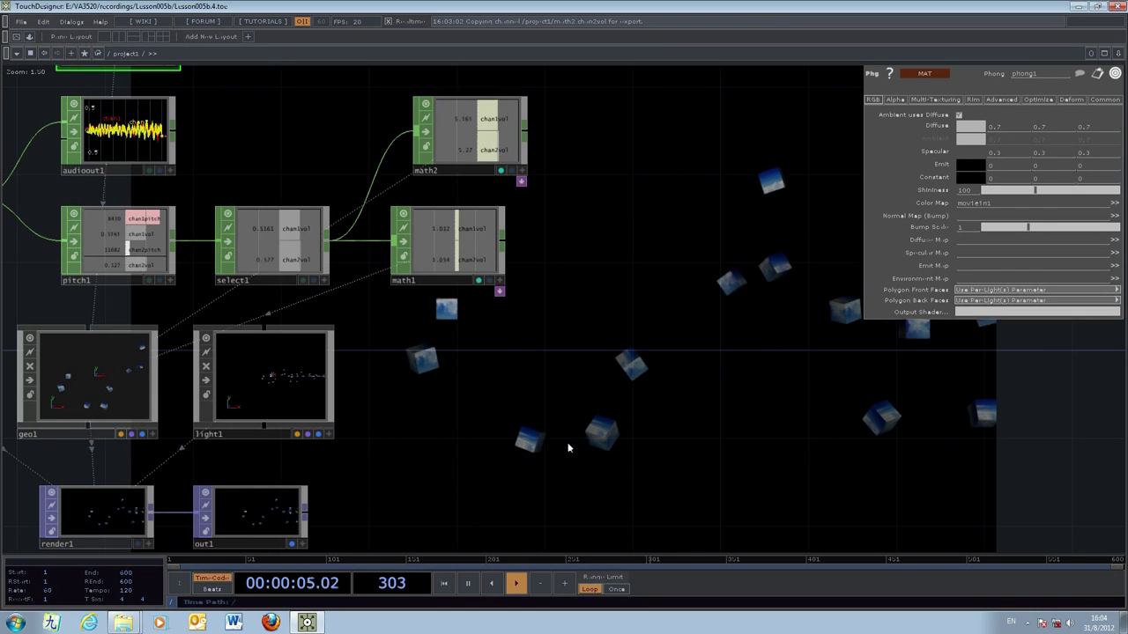
key("p")
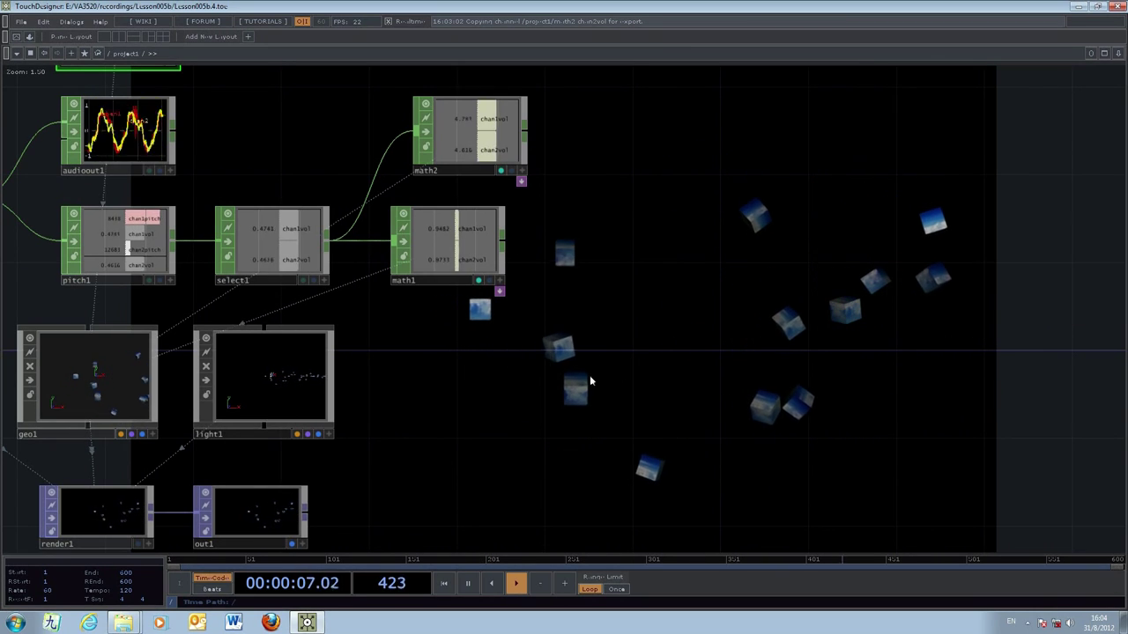